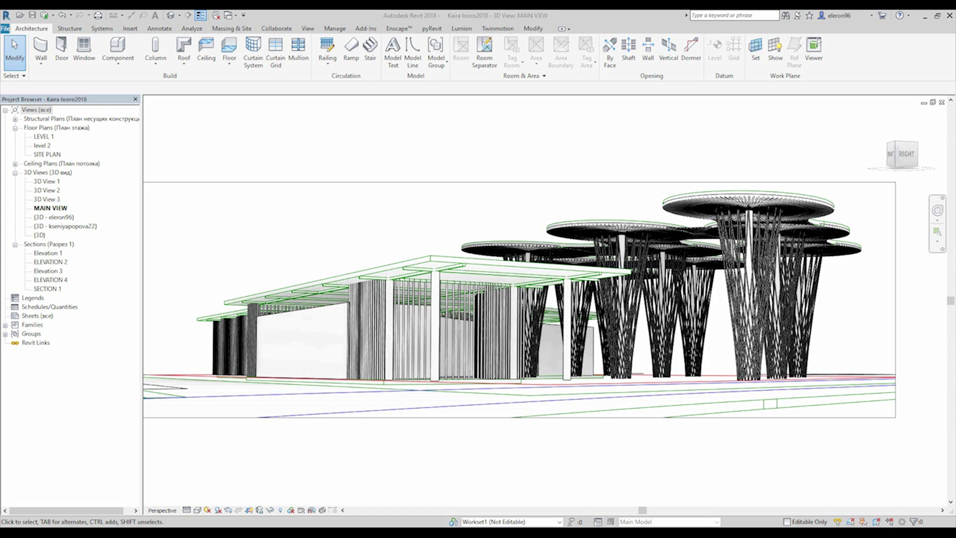
# Step: Switch to Rhino and examine the lattice column with its round canopy from several angles
pyautogui.hotkey('alt', 'Tab')
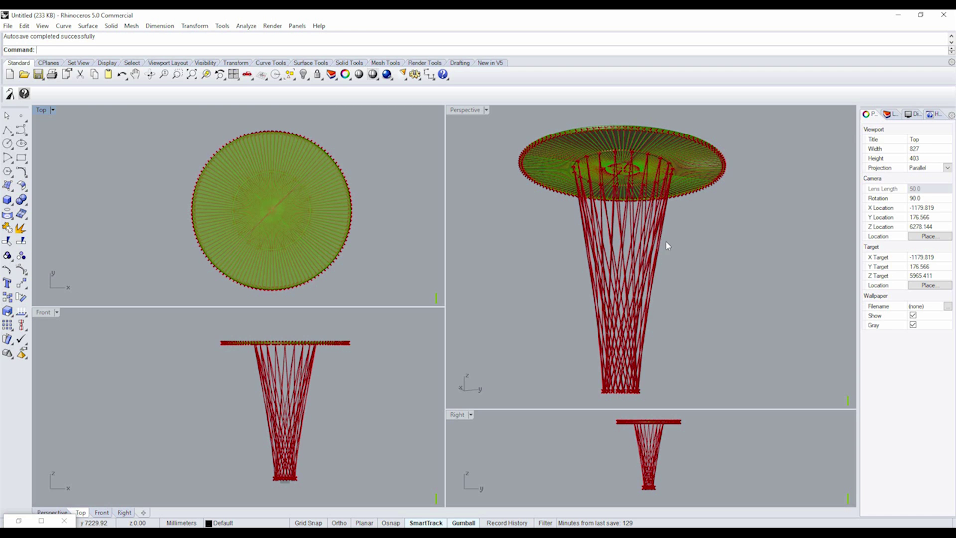
pyautogui.moveTo(672, 243); pyautogui.dragTo(608, 250, button='right')
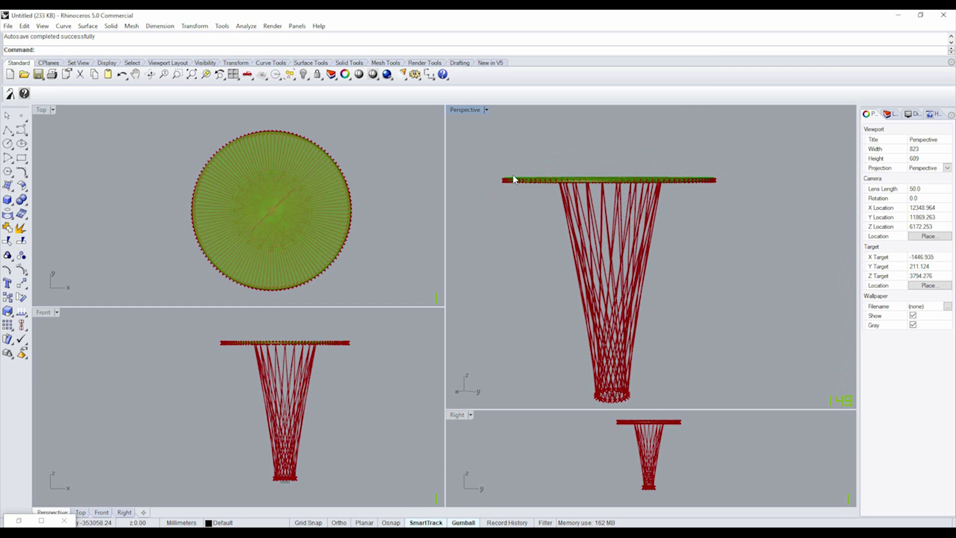
pyautogui.moveTo(750, 193); pyautogui.dragTo(647, 185, button='right')
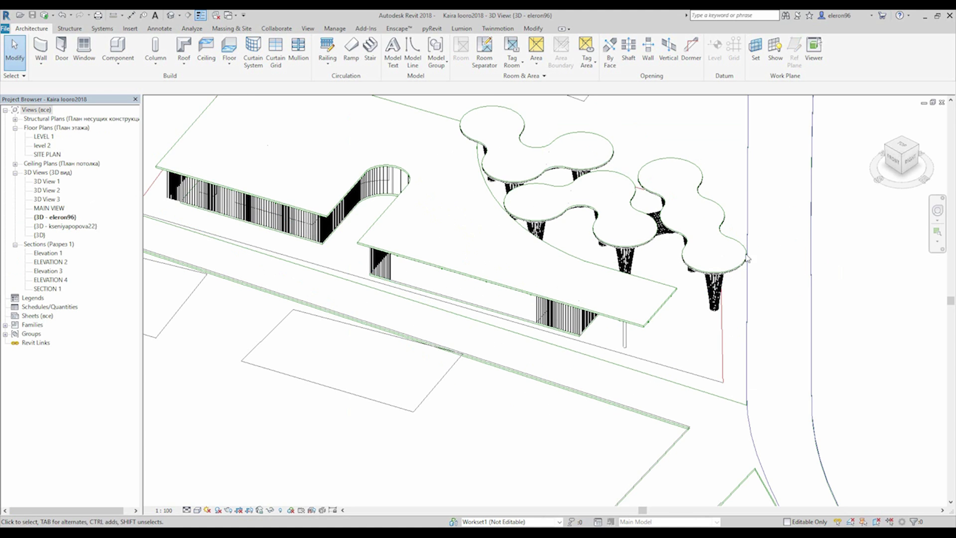
# Step: In the Revit project, inspect the properties and type properties of a lattice column supporting the curved canopy
pyautogui.keyDown('shift'); pyautogui.moveTo(747, 258); pyautogui.dragTo(548, 349, button='middle'); pyautogui.keyUp('shift')
pyautogui.scroll(4, 498, 279)
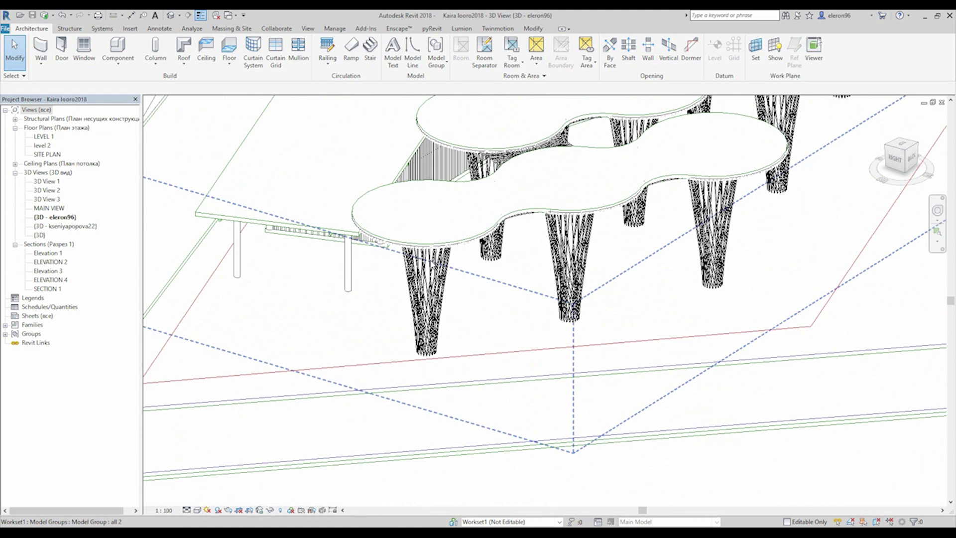
pyautogui.click(433, 275)
pyautogui.click(407, 265)
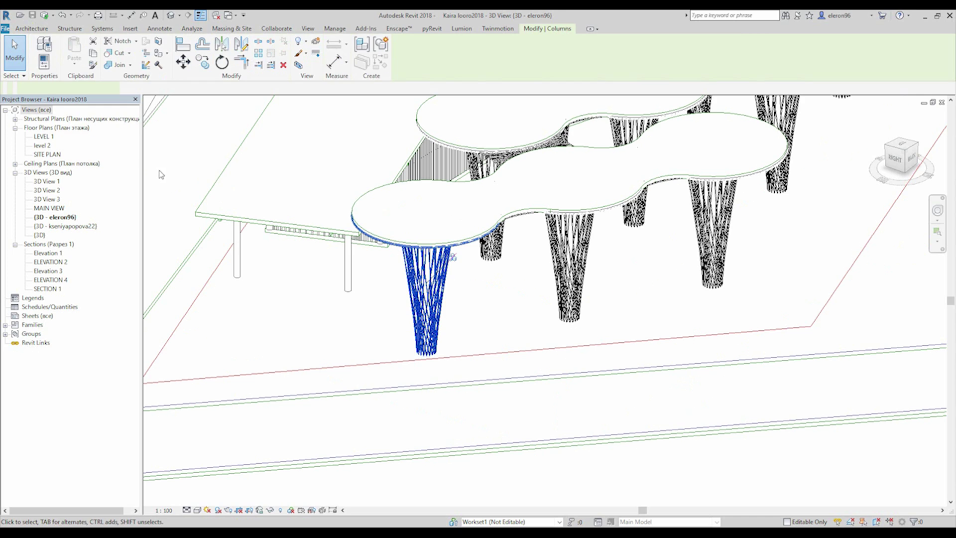
pyautogui.click(44, 62)
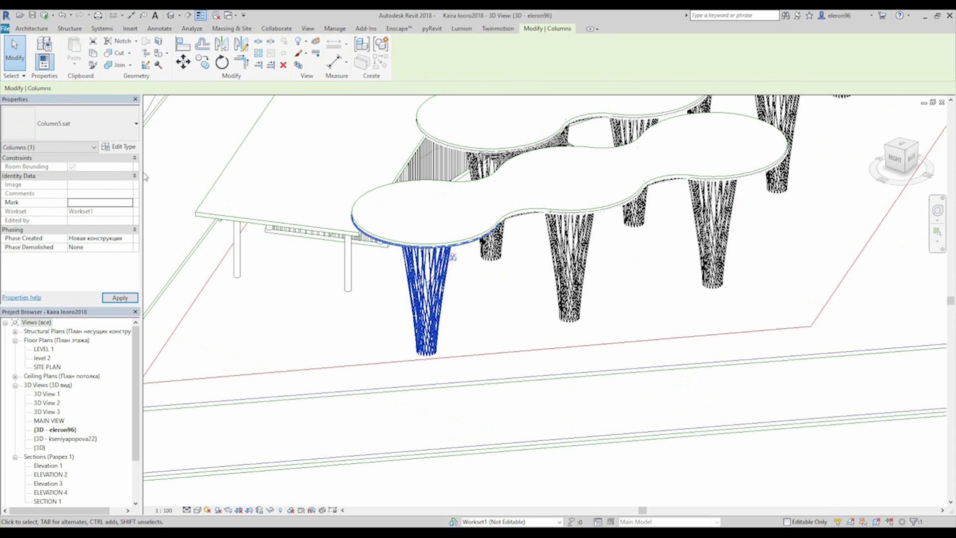
pyautogui.click(120, 147)
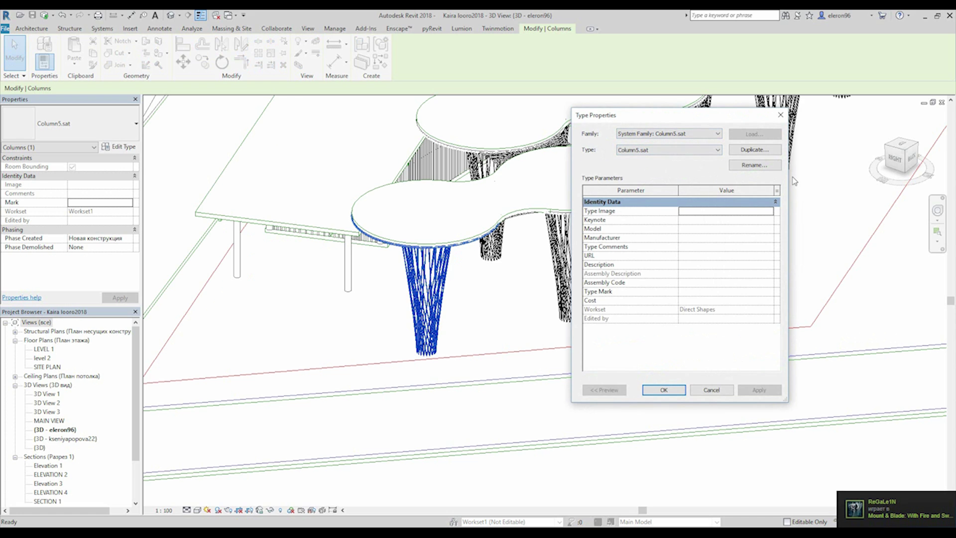
pyautogui.click(781, 115)
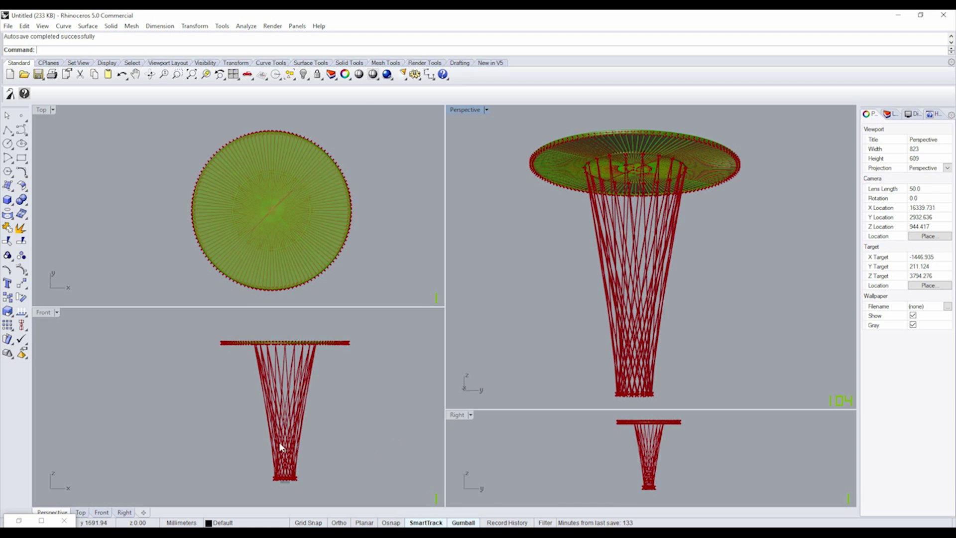
# Step: In Rhino, clear the column preview from the viewports and open the Grasshopper editor
pyautogui.hotkey('ctrl', 'z')
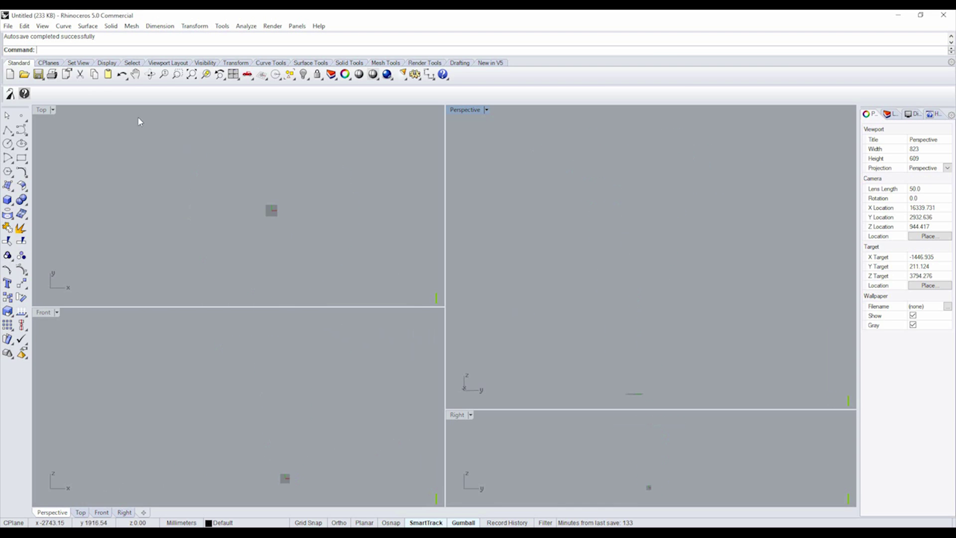
pyautogui.write('Grasshopper')
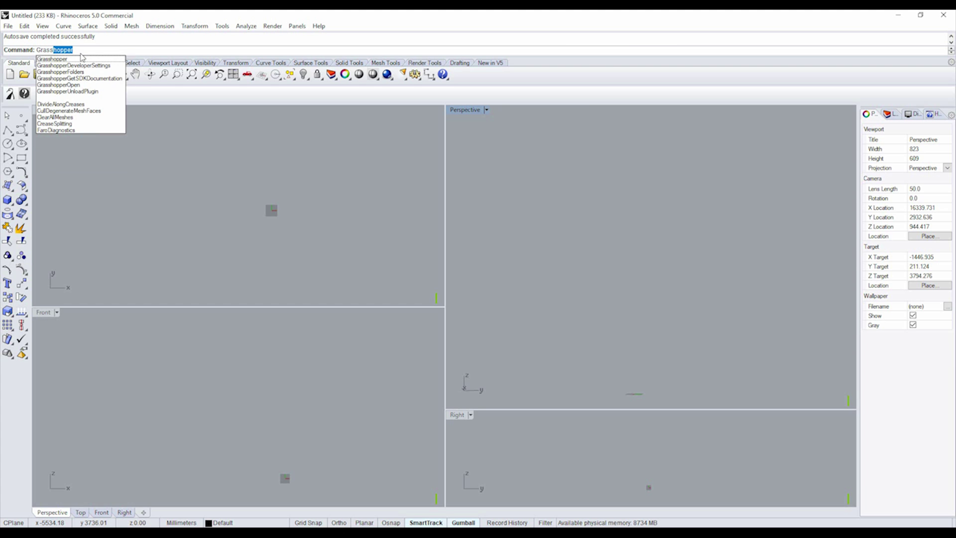
pyautogui.press('Return')
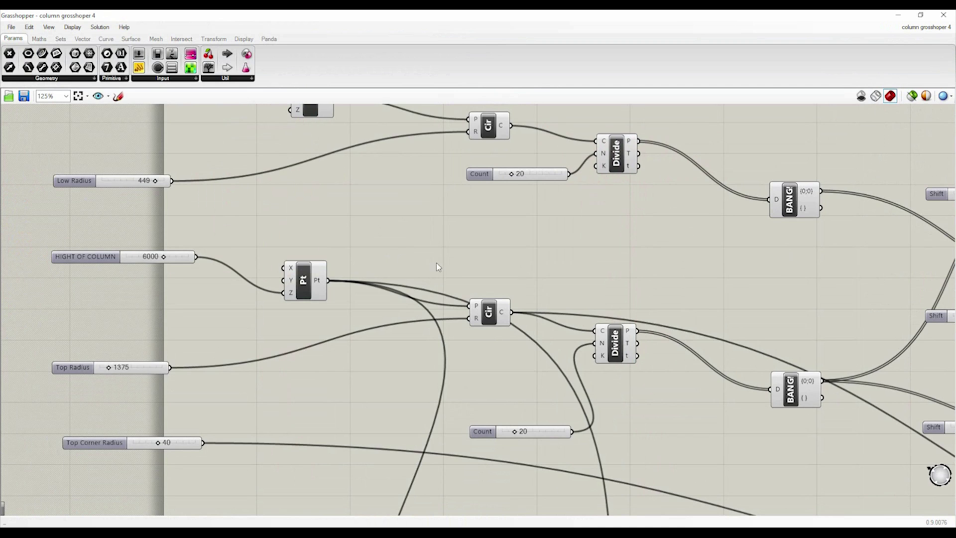
# Step: Look over the existing column definition and start a new blank Grasshopper document
pyautogui.scroll(-10, 438, 268)
pyautogui.middleClick(533, 249)
pyautogui.scroll(3, 499, 288)
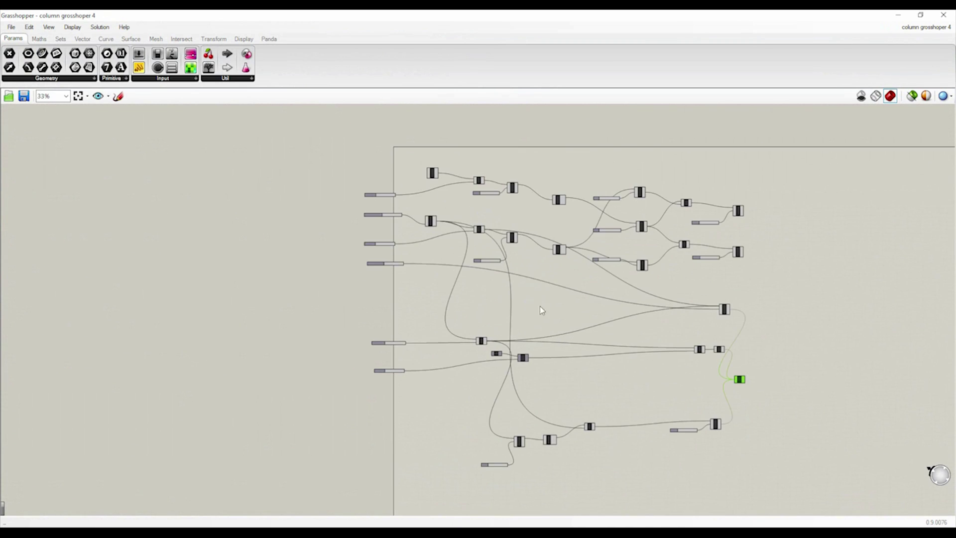
pyautogui.middleClick(650, 368)
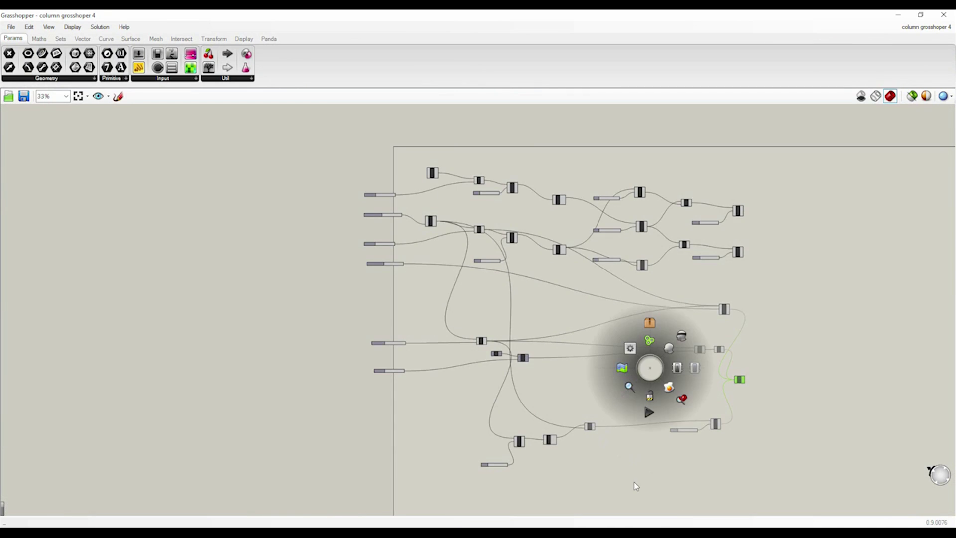
pyautogui.click(10, 26)
pyautogui.click(35, 38)
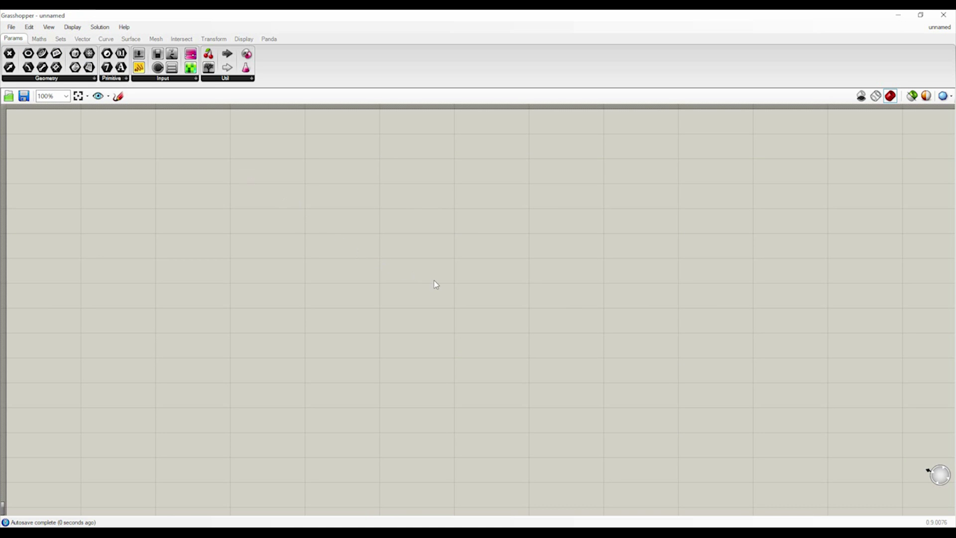
# Step: Restore the Grasshopper window to a smaller size so that Rhino's Perspective viewport stays visible beside it
pyautogui.scroll(-5, 440, 284)
pyautogui.scroll(2, 523, 376)
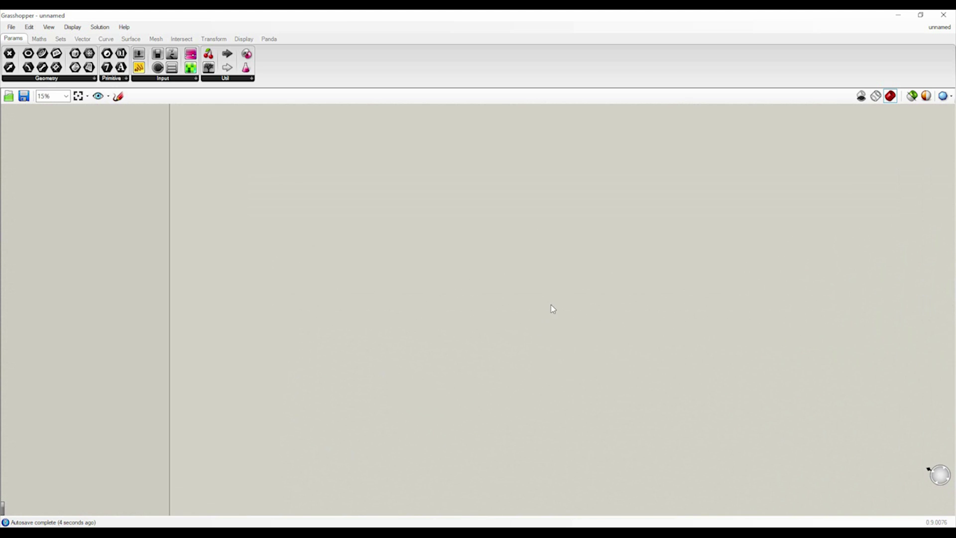
pyautogui.moveTo(554, 311); pyautogui.dragTo(425, 337, button='right')
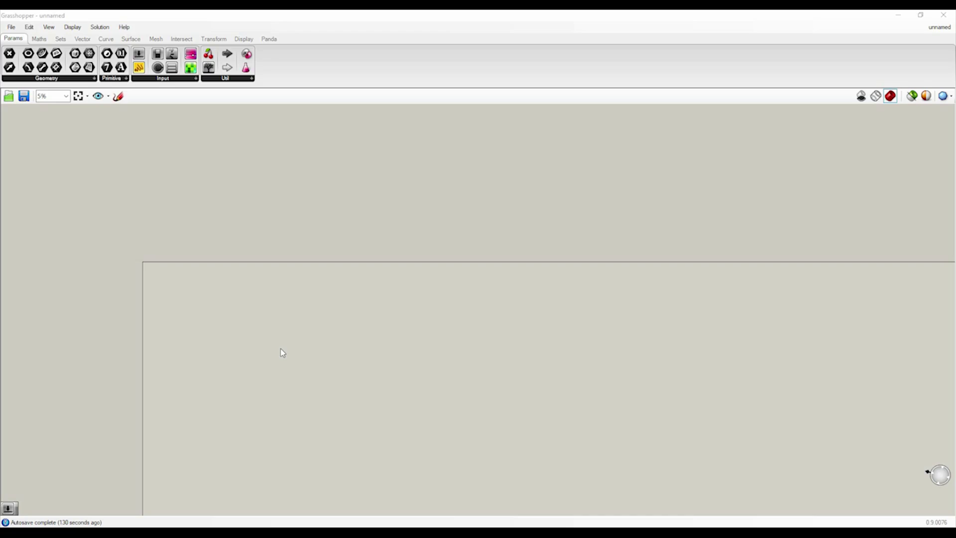
pyautogui.middleClick(280, 348)
pyautogui.click(927, 16)
pyautogui.moveTo(256, 47); pyautogui.dragTo(255, 39)
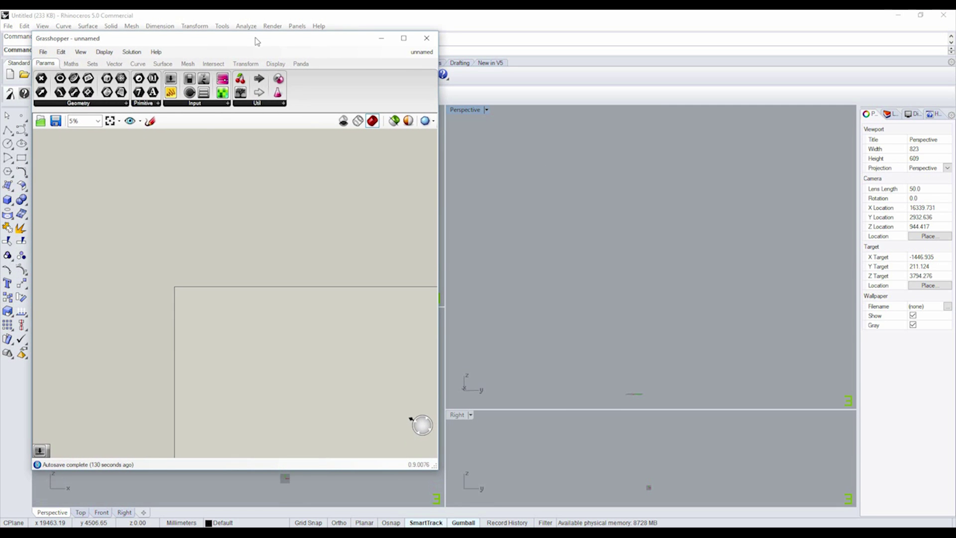
# Step: Add a Circle component with plane and radius inputs to the empty canvas
pyautogui.scroll(10, 210, 328)
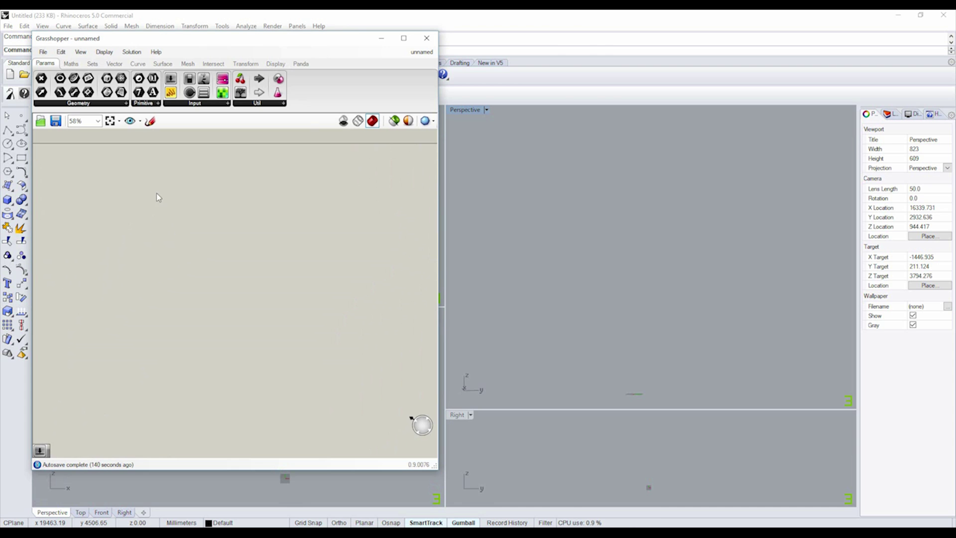
pyautogui.scroll(2, 139, 196)
pyautogui.moveTo(133, 198); pyautogui.dragTo(309, 277, button='right')
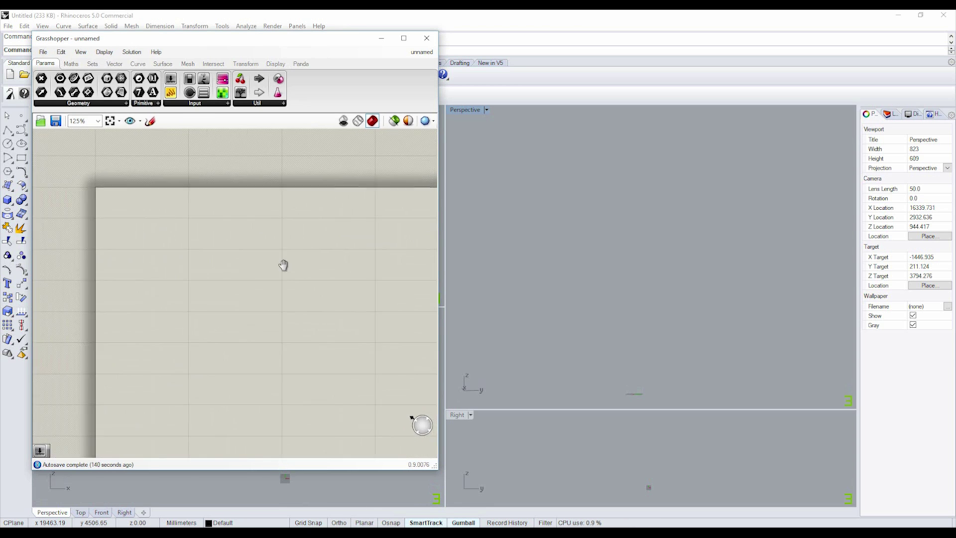
pyautogui.moveTo(285, 265); pyautogui.dragTo(219, 242, button='right')
pyautogui.rightClick(268, 243)
pyautogui.click(263, 232)
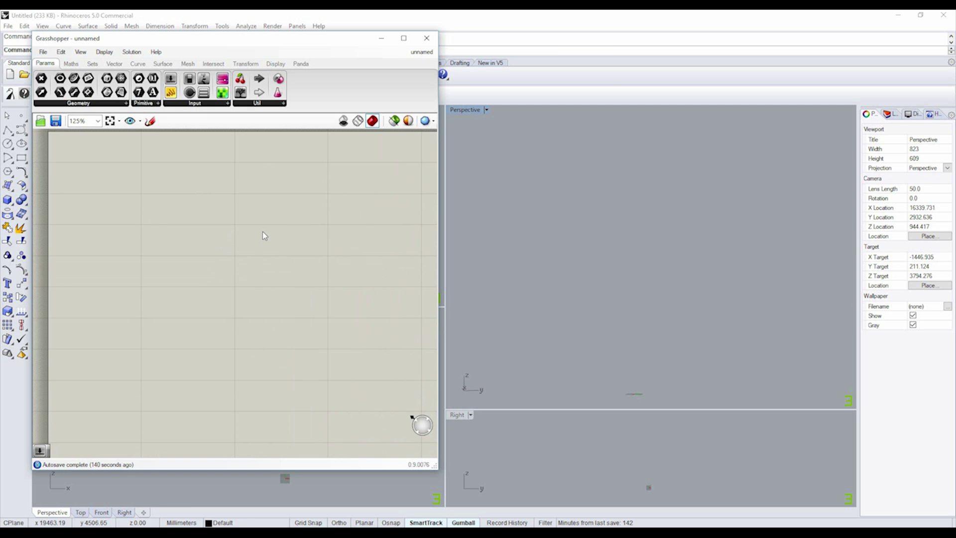
pyautogui.doubleClick(262, 232)
pyautogui.write('ci')
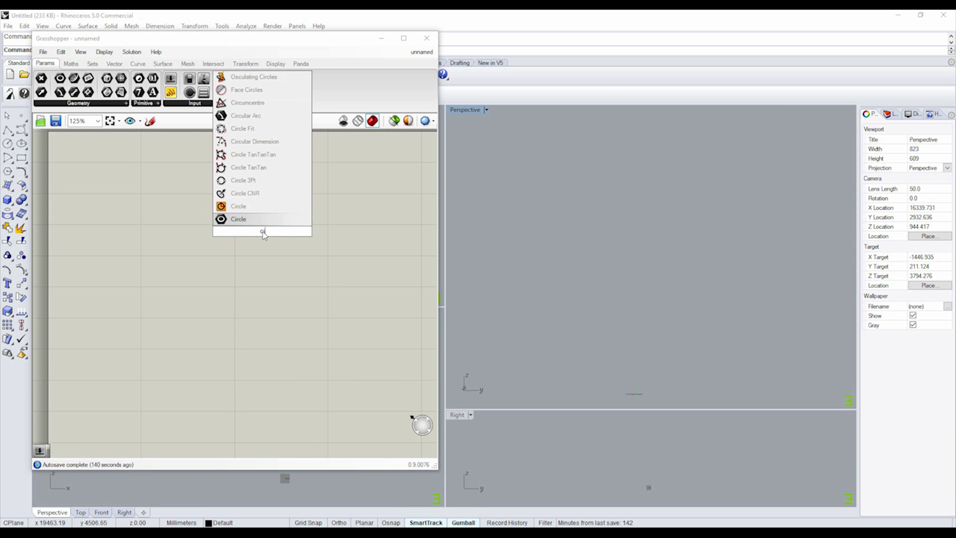
pyautogui.write('r')
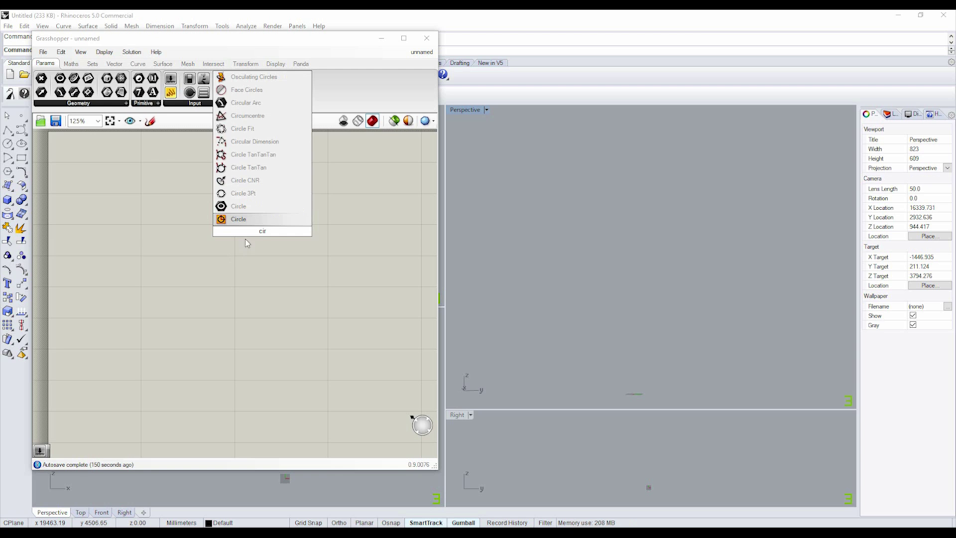
pyautogui.press('Return')
# Step: Add a Construct Point component and connect its Pt output to the Circle component's P input
pyautogui.scroll(3, 252, 276)
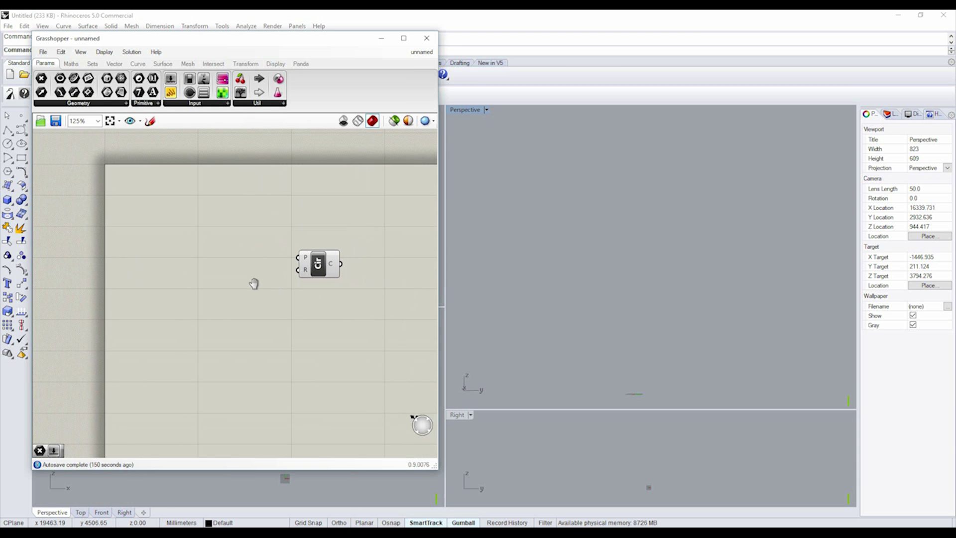
pyautogui.doubleClick(224, 232)
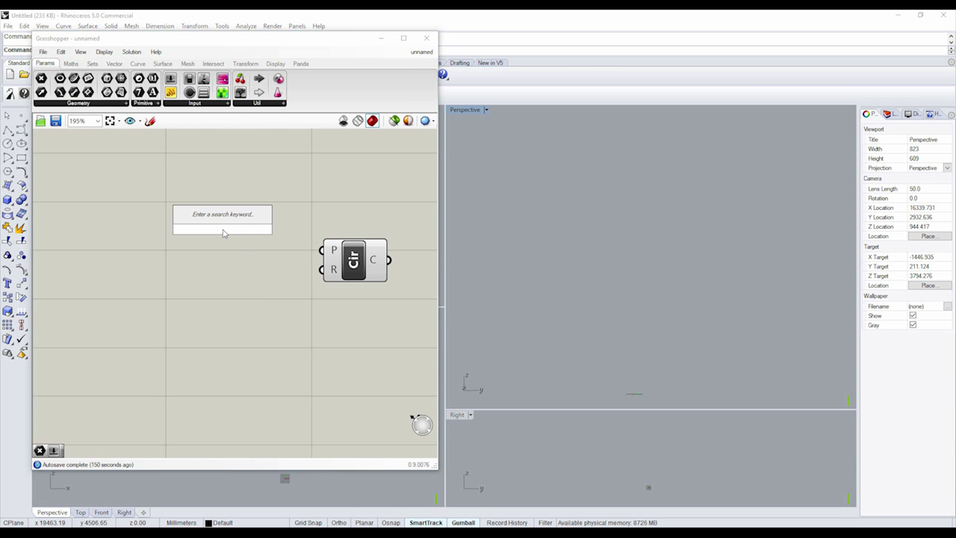
pyautogui.write('c')
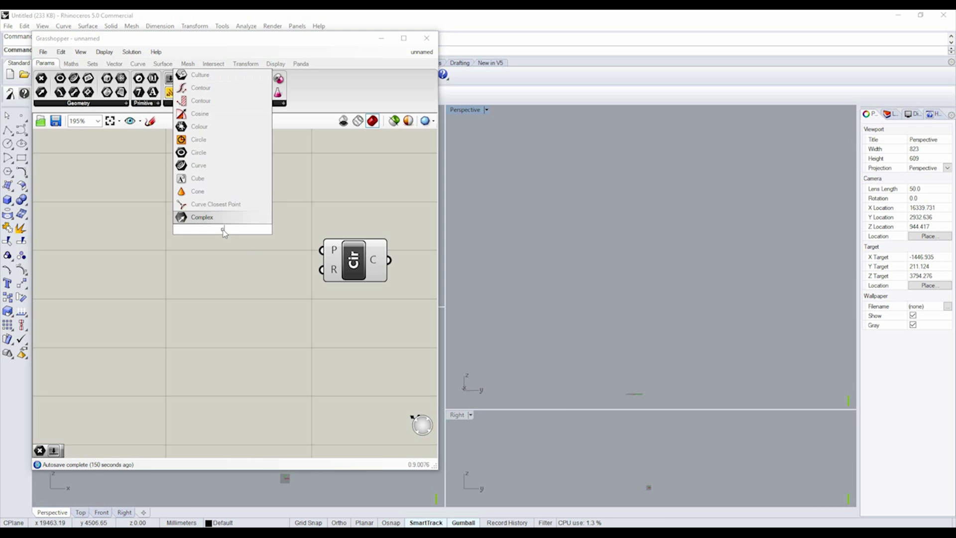
pyautogui.write('onstruct poin')
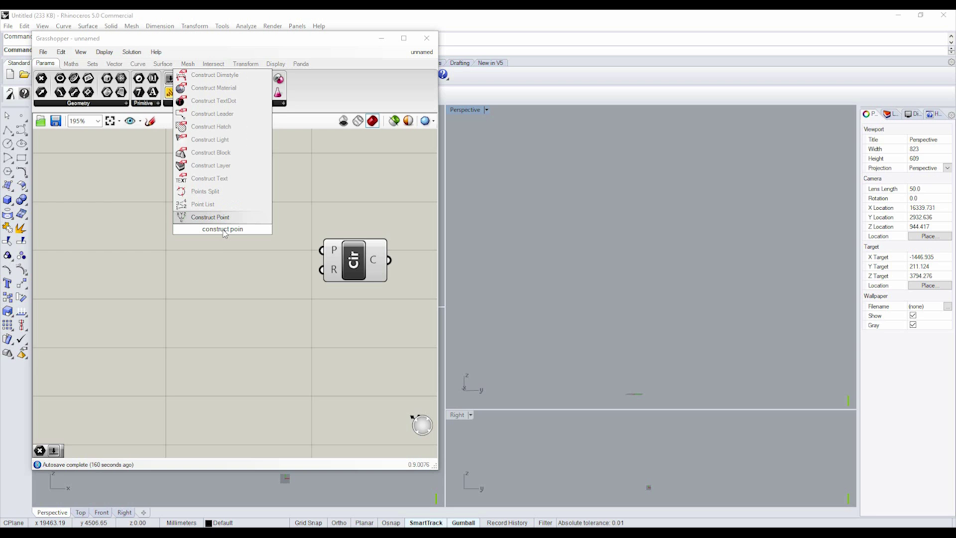
pyautogui.press('Return')
pyautogui.moveTo(232, 214); pyautogui.dragTo(321, 250)
pyautogui.click(267, 308)
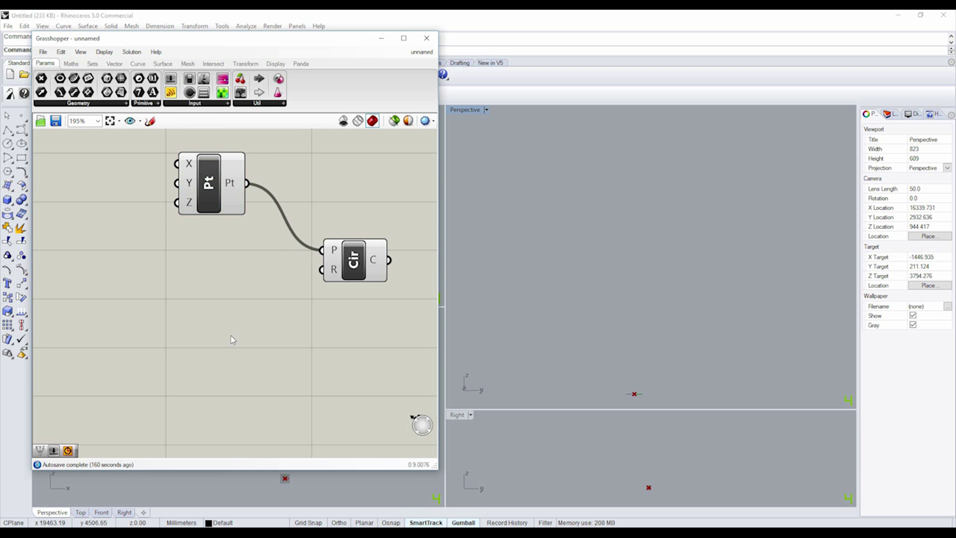
# Step: Add a Number Slider below the point component and connect it to the Circle component's R input
pyautogui.scroll(10, 632, 396)
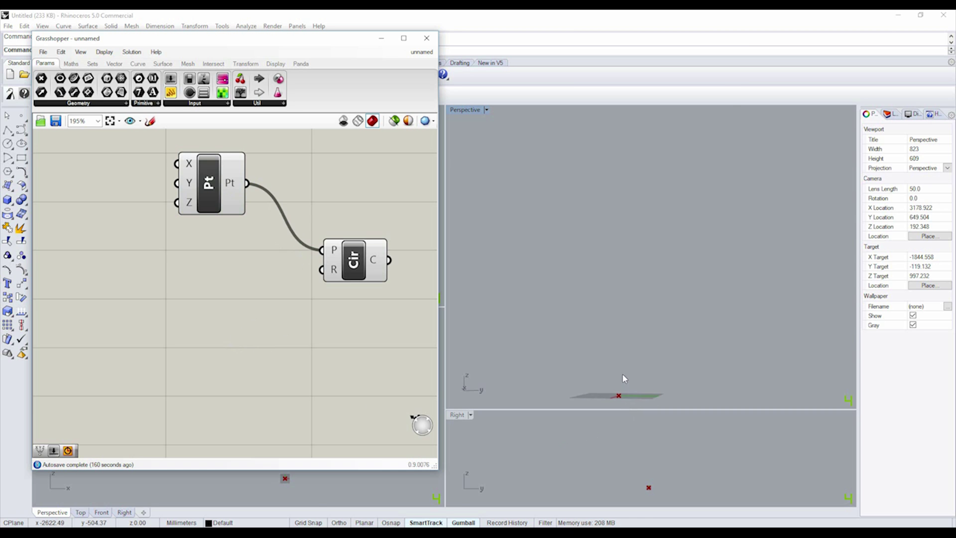
pyautogui.moveTo(627, 358); pyautogui.dragTo(638, 289, button='right')
pyautogui.scroll(5, 614, 322)
pyautogui.moveTo(614, 322); pyautogui.dragTo(662, 229, button='right')
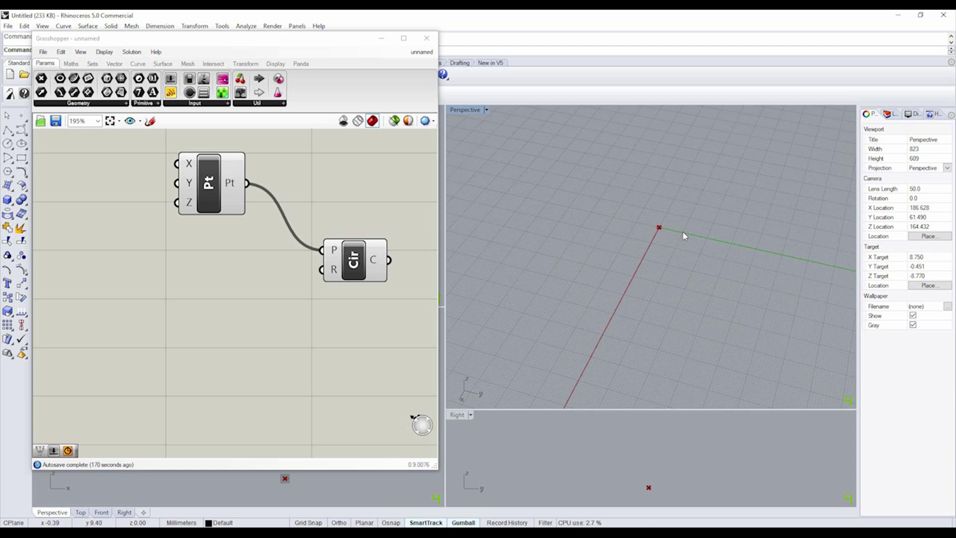
pyautogui.keyDown('shift'); pyautogui.moveTo(685, 235); pyautogui.dragTo(619, 264, button='right'); pyautogui.keyUp('shift')
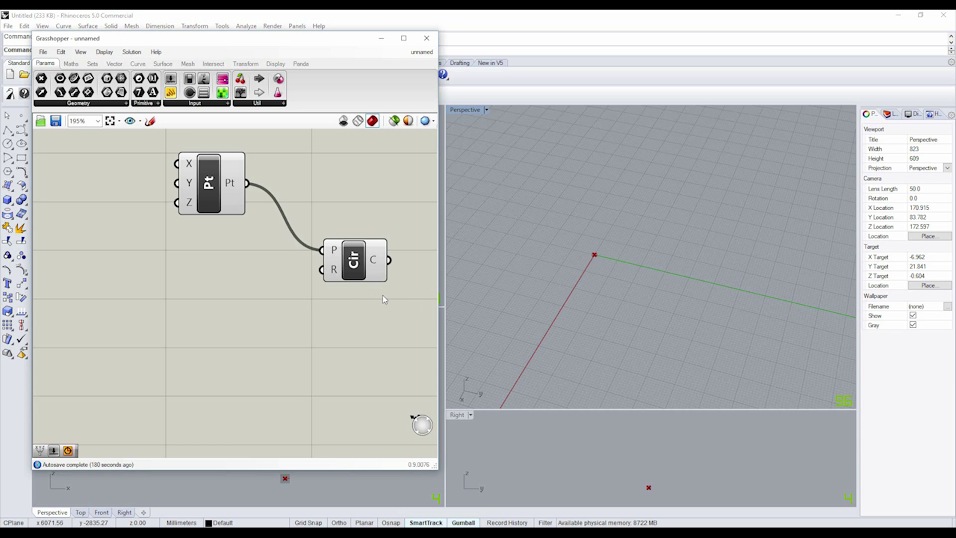
pyautogui.doubleClick(205, 294)
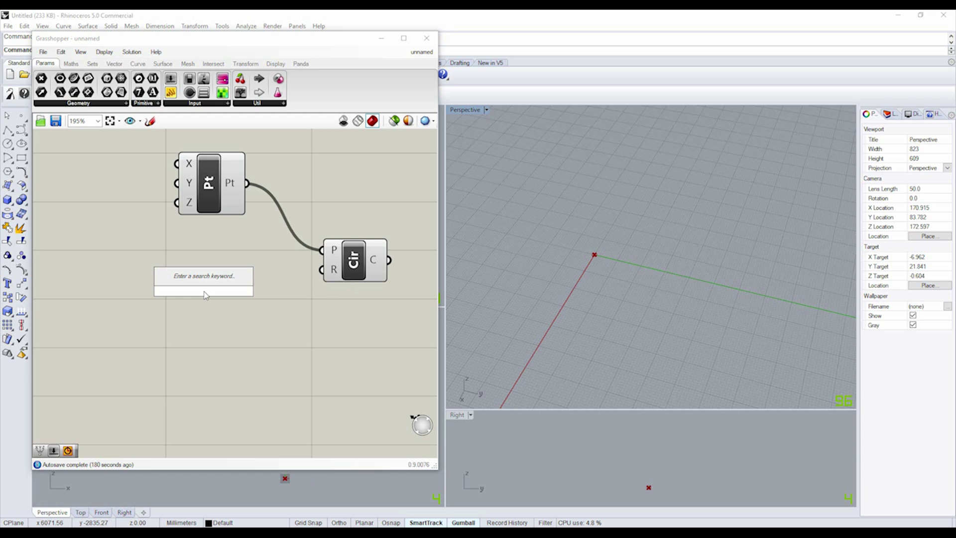
pyautogui.write('slider')
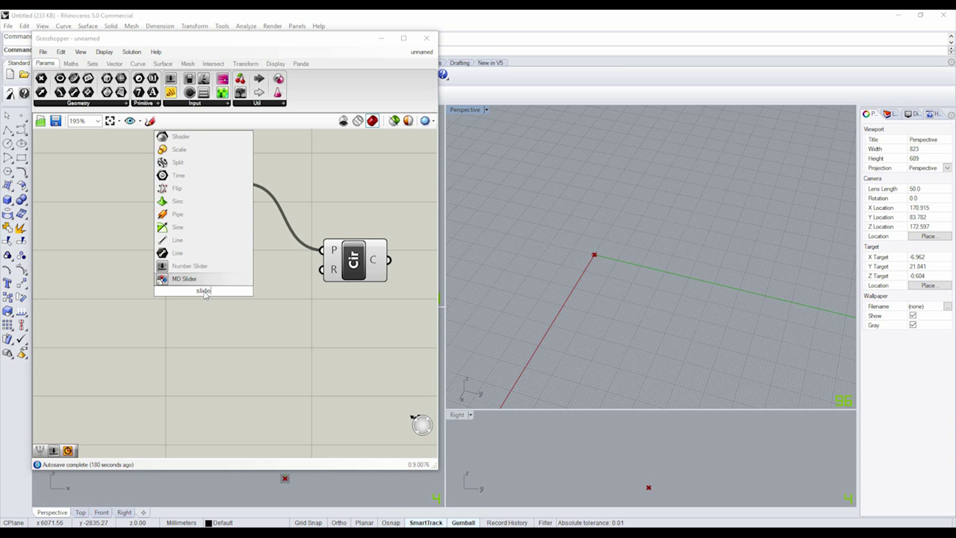
pyautogui.click(193, 269)
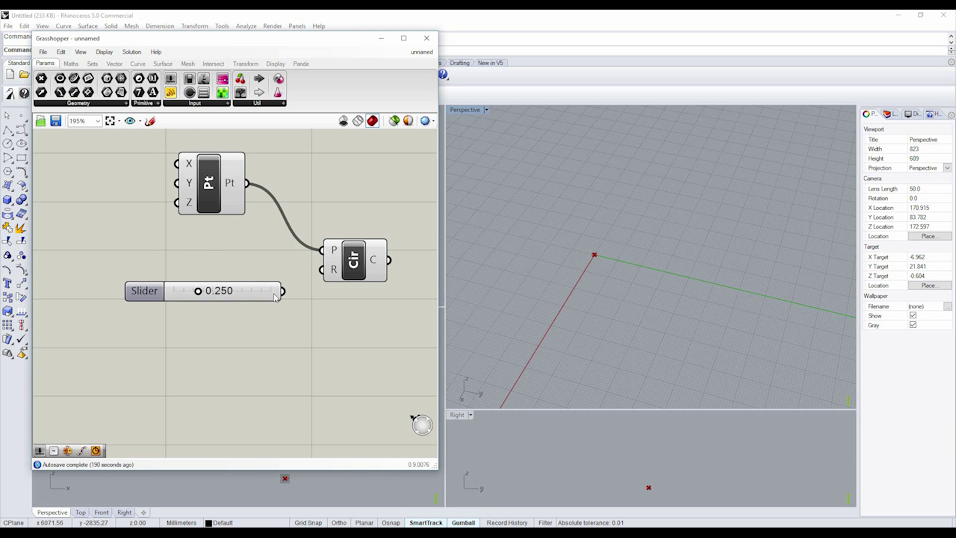
pyautogui.moveTo(282, 290); pyautogui.dragTo(324, 269)
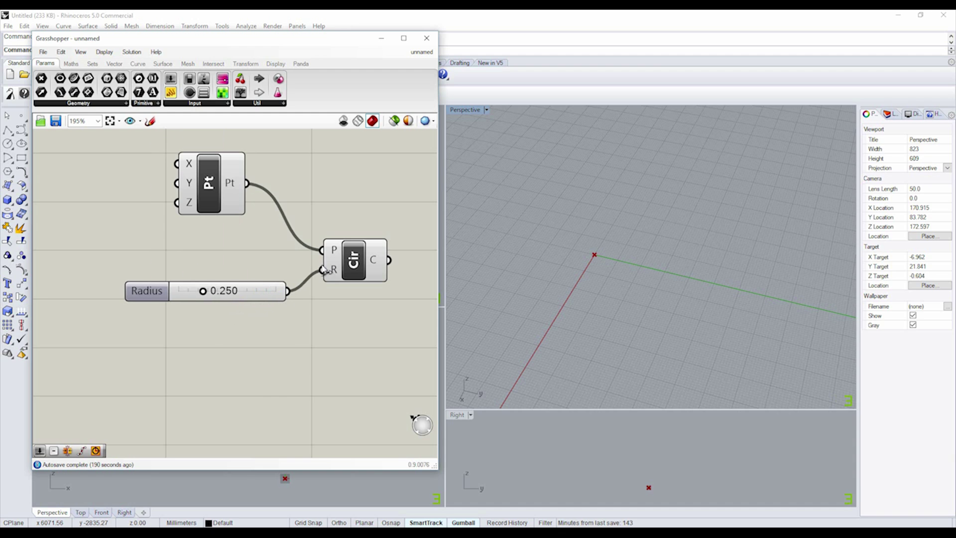
# Step: Open the settings of the Radius slider for editing
pyautogui.rightClick(150, 293)
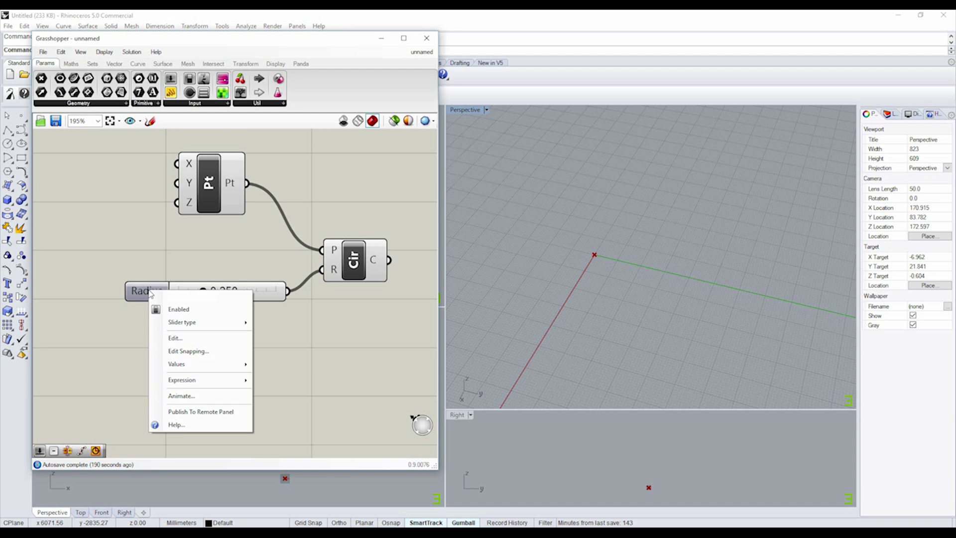
pyautogui.click(192, 338)
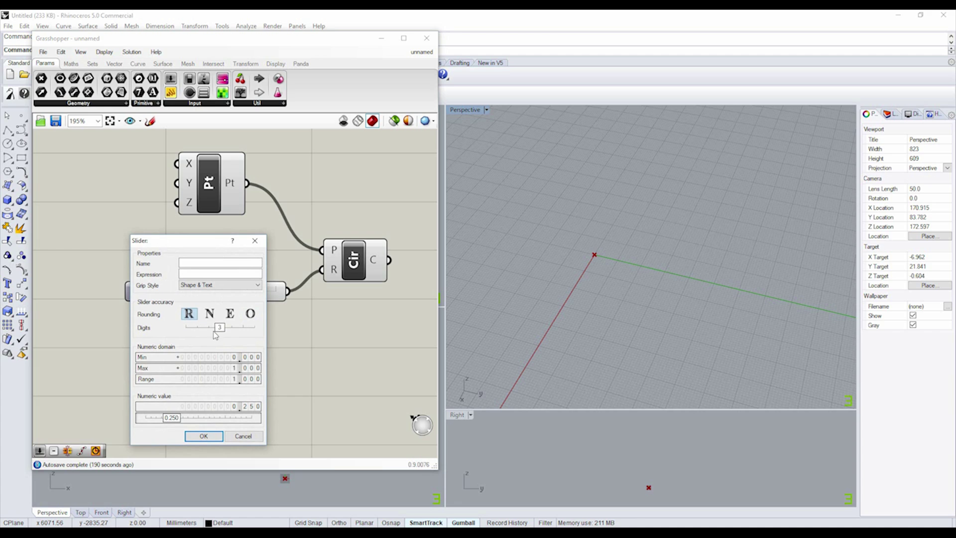
# Step: Try to set the Radius slider's numeric value to 100
pyautogui.moveTo(175, 424)
pyautogui.mouseDown()
pyautogui.moveTo(191, 423)
pyautogui.moveTo(178, 424)
pyautogui.mouseUp()
pyautogui.click(230, 406)
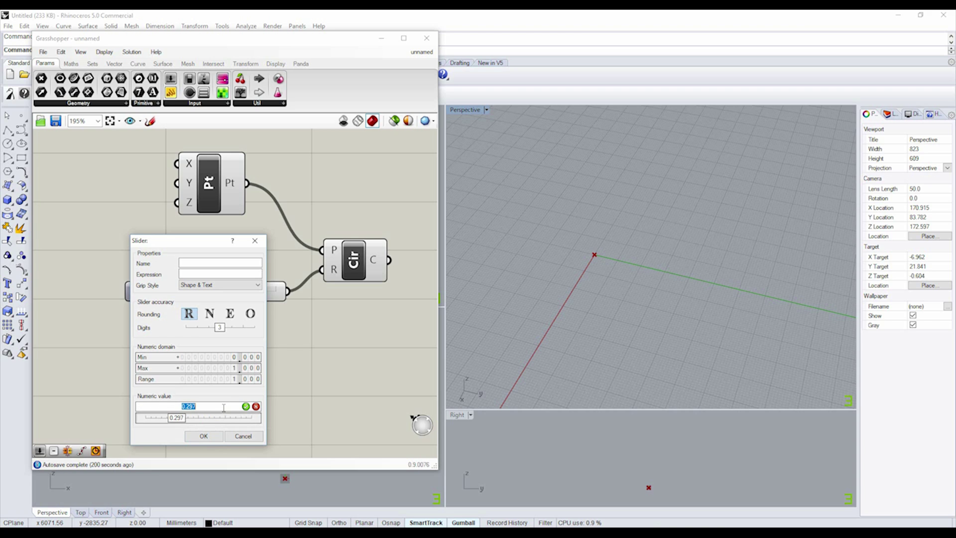
pyautogui.write('100')
pyautogui.click(246, 407)
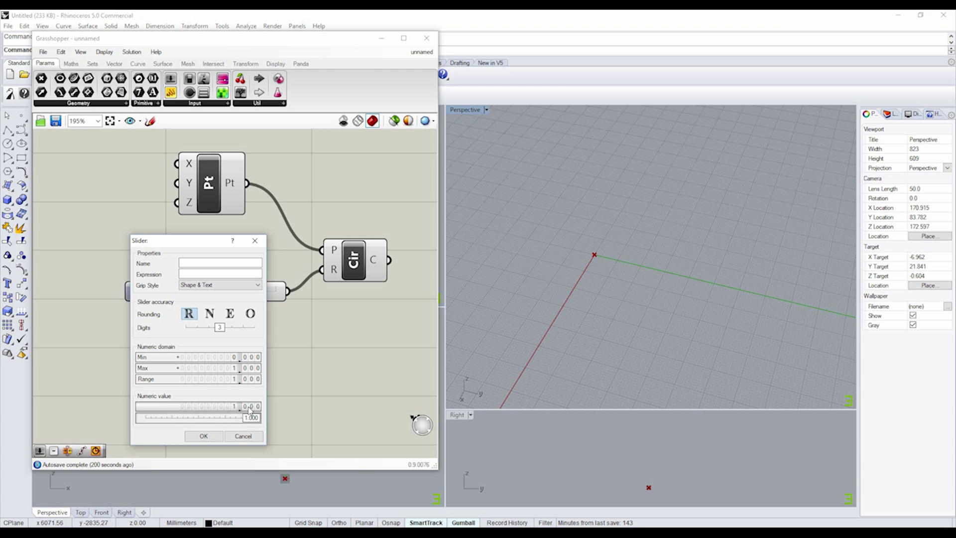
pyautogui.doubleClick(250, 407)
pyautogui.click(221, 405)
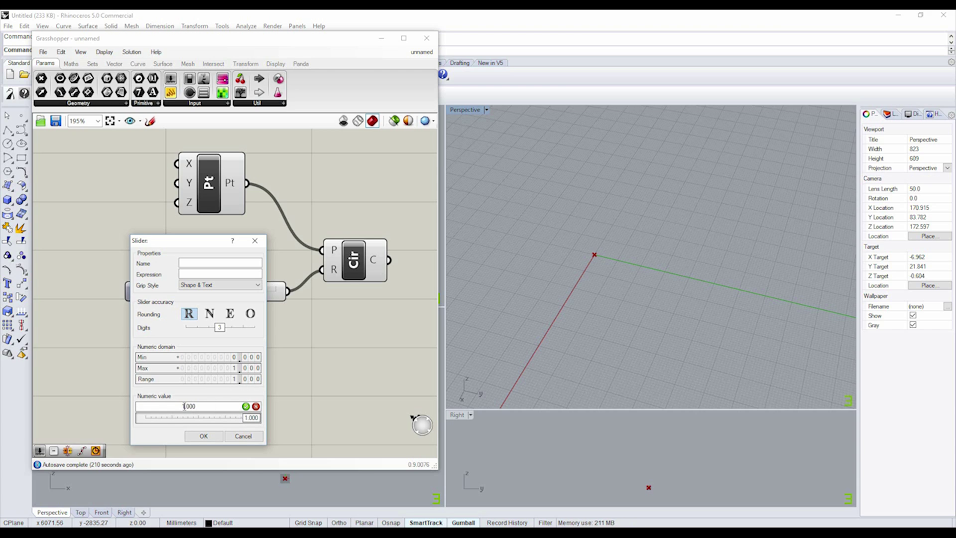
pyautogui.click(246, 408)
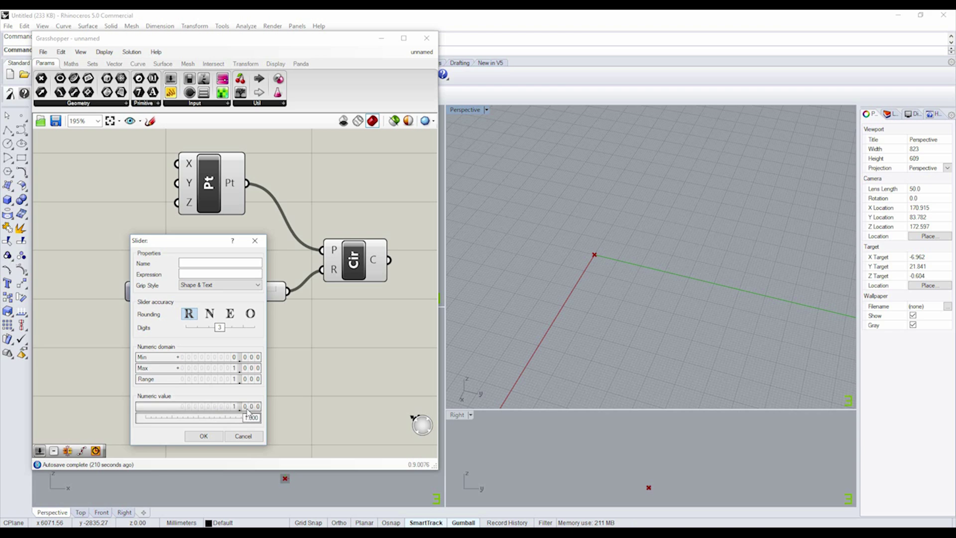
# Step: Set the Radius slider's numeric domain to a minimum of 300 and a maximum of 2000, and apply the settings
pyautogui.doubleClick(249, 357)
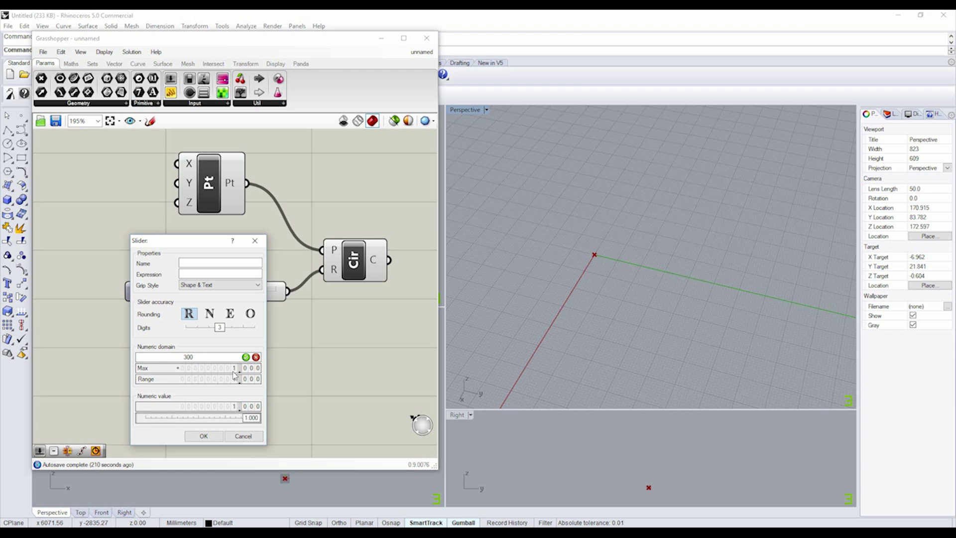
pyautogui.doubleClick(251, 370)
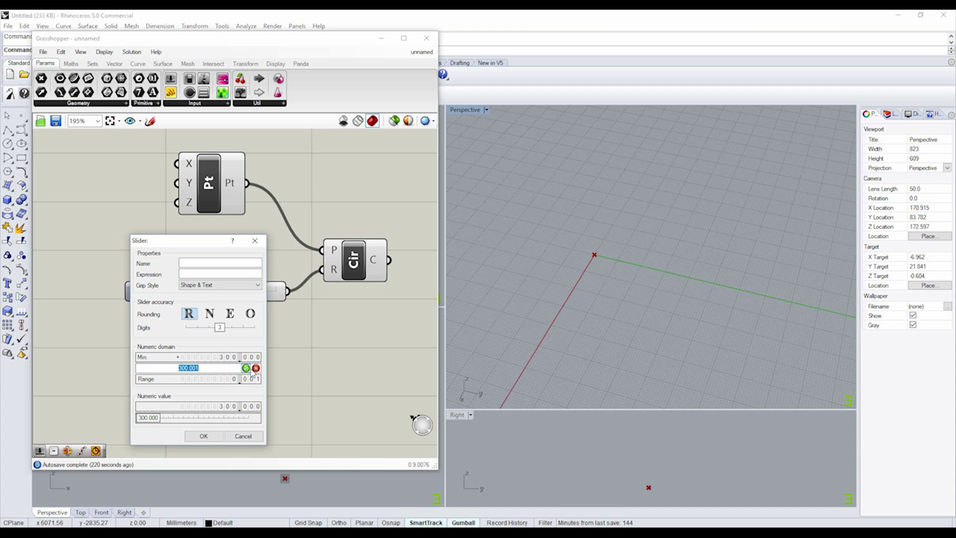
pyautogui.write('2000')
pyautogui.press('Return')
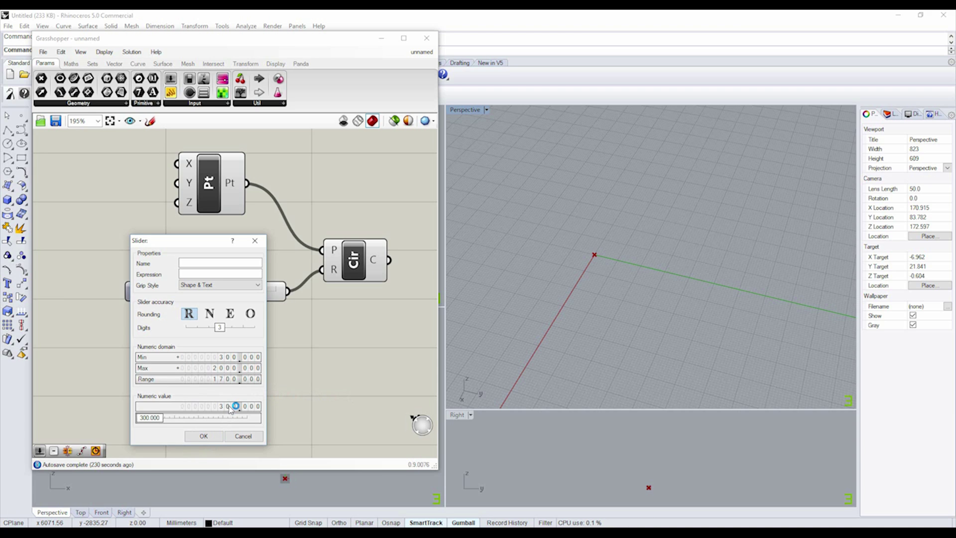
pyautogui.click(213, 436)
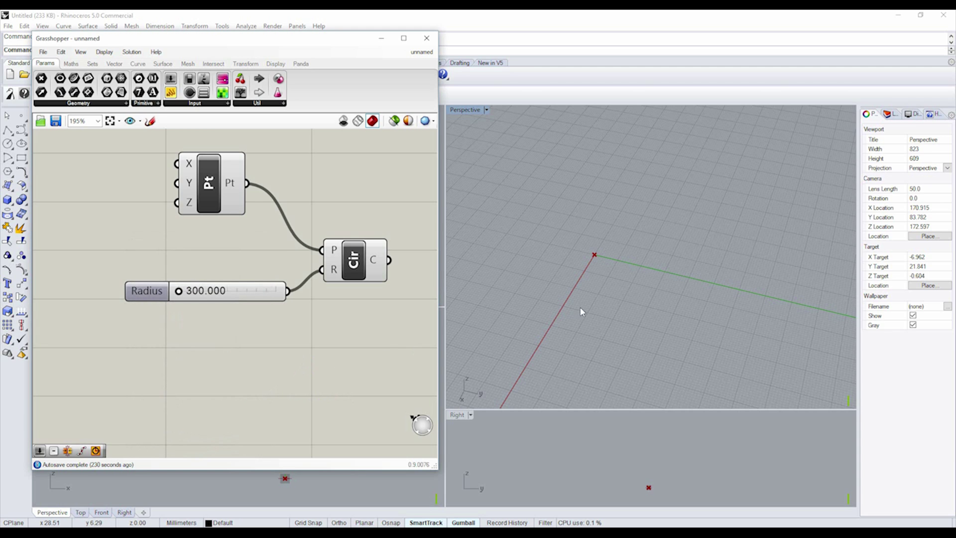
# Step: Raise the Radius slider to about 587 and try to enter an exact value of 600
pyautogui.scroll(-5, 581, 299)
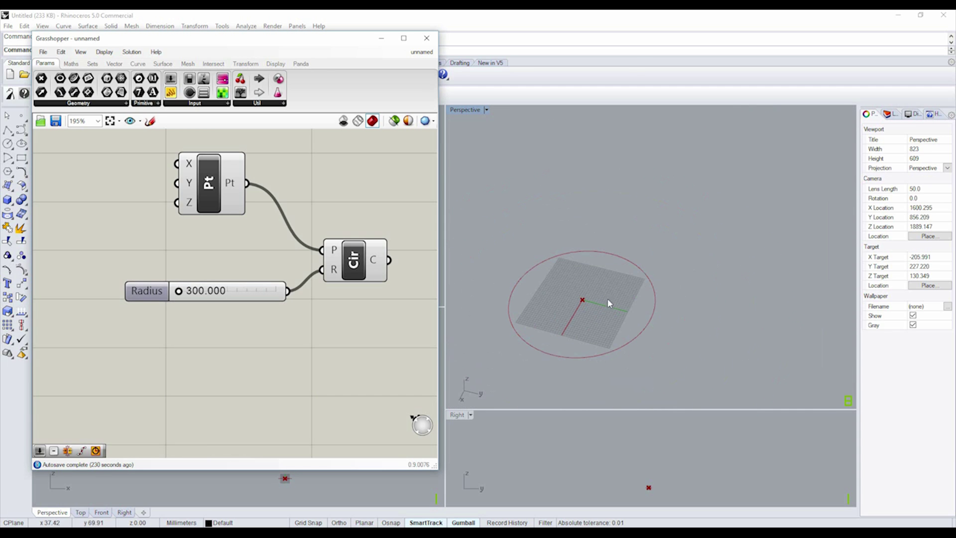
pyautogui.moveTo(178, 291); pyautogui.dragTo(203, 295)
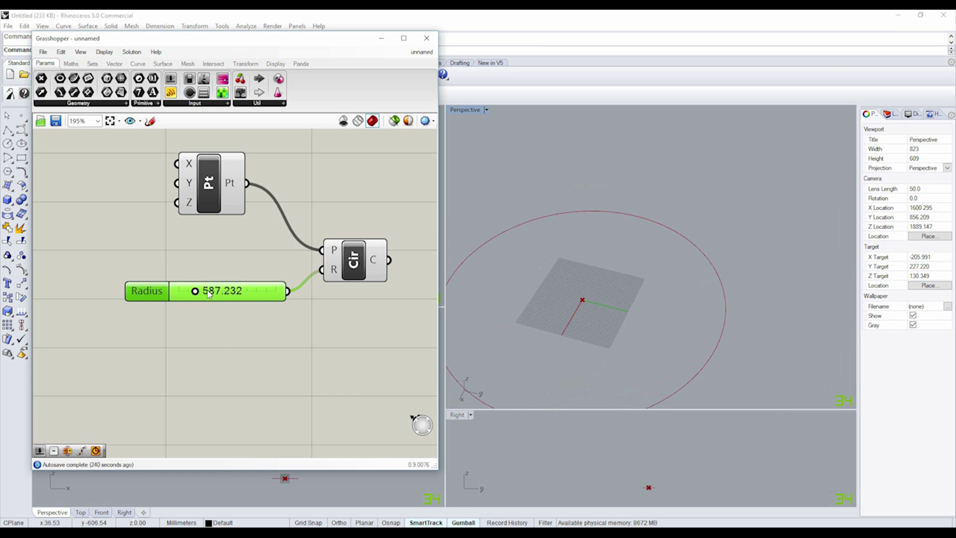
pyautogui.doubleClick(202, 295)
pyautogui.write('600')
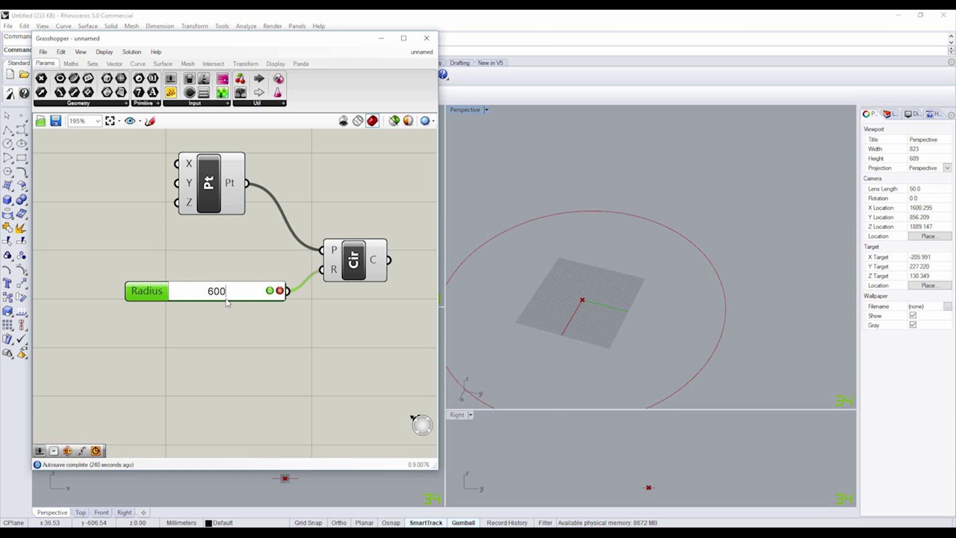
pyautogui.press('Return')
# Step: Set the Radius slider to exactly 600 with the whole circle in view in the Perspective viewport
pyautogui.scroll(-6, 286, 328)
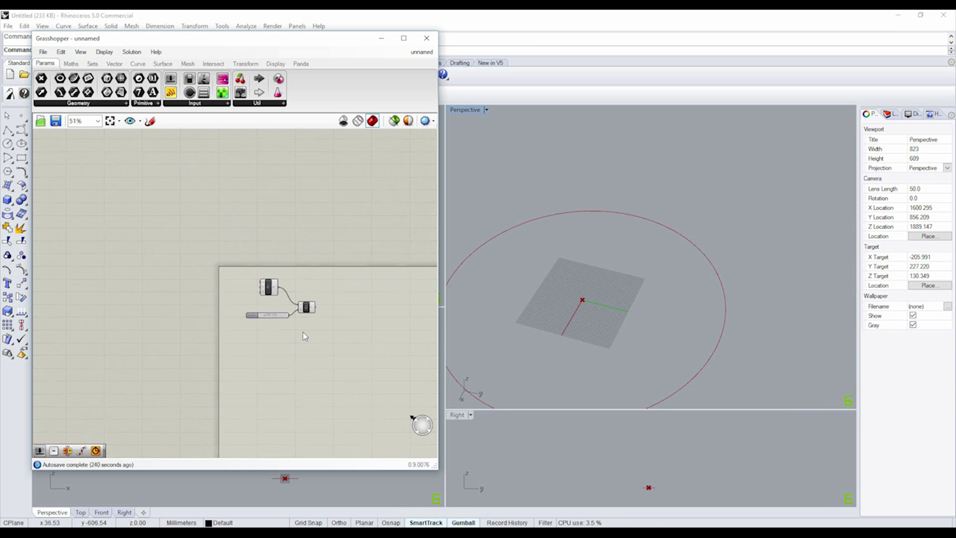
pyautogui.middleClick(303, 332)
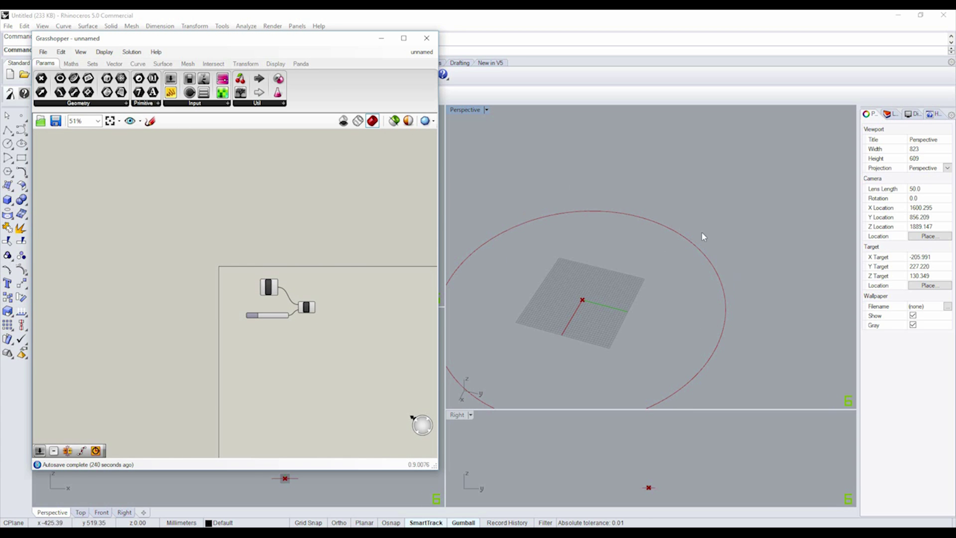
pyautogui.moveTo(626, 339); pyautogui.dragTo(658, 306, button='right')
pyautogui.scroll(-5, 659, 308)
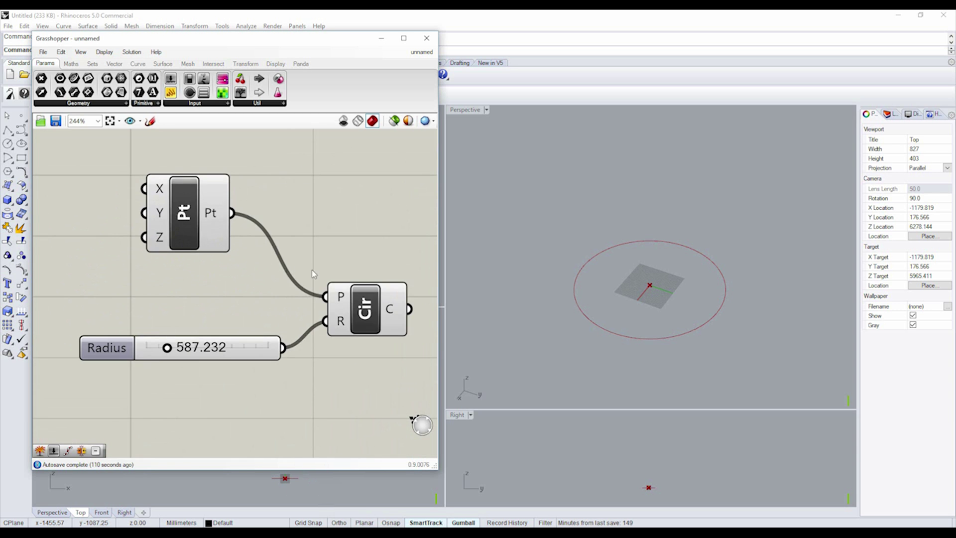
pyautogui.scroll(-4, 263, 313)
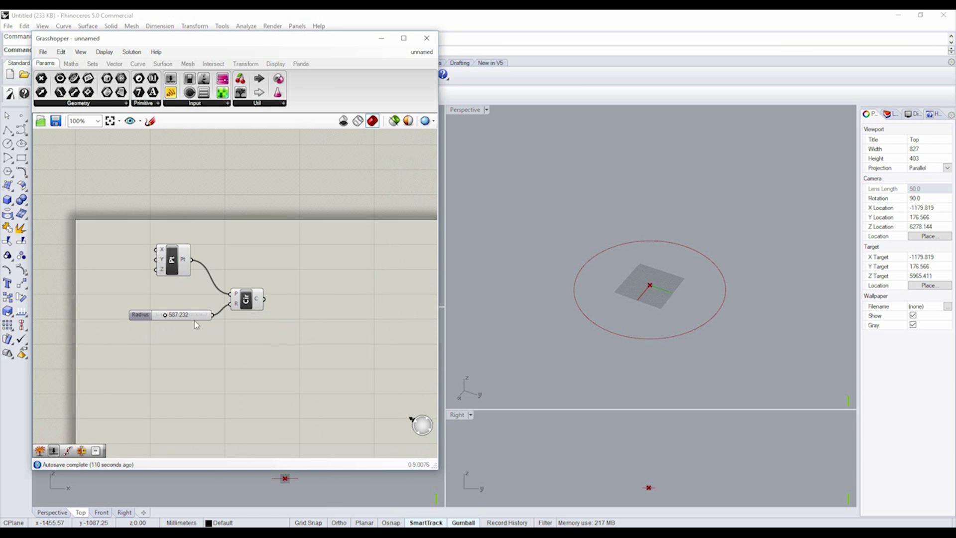
pyautogui.doubleClick(177, 316)
pyautogui.moveTo(180, 315); pyautogui.dragTo(155, 313)
pyautogui.write('600')
pyautogui.press('Return')
pyautogui.scroll(1, 314, 320)
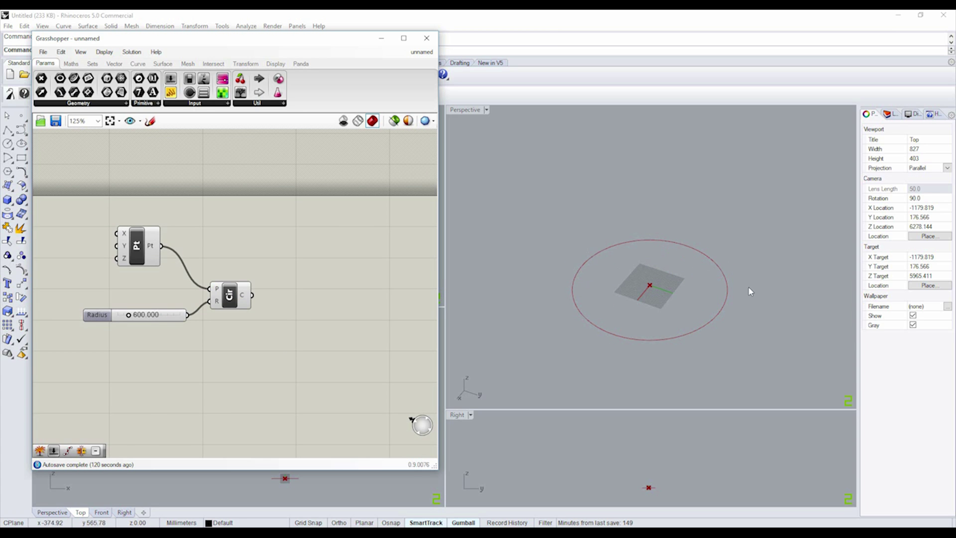
# Step: Add a Divide Curve component beside the Circle component and connect the circle's C output to its C input
pyautogui.rightClick(313, 315)
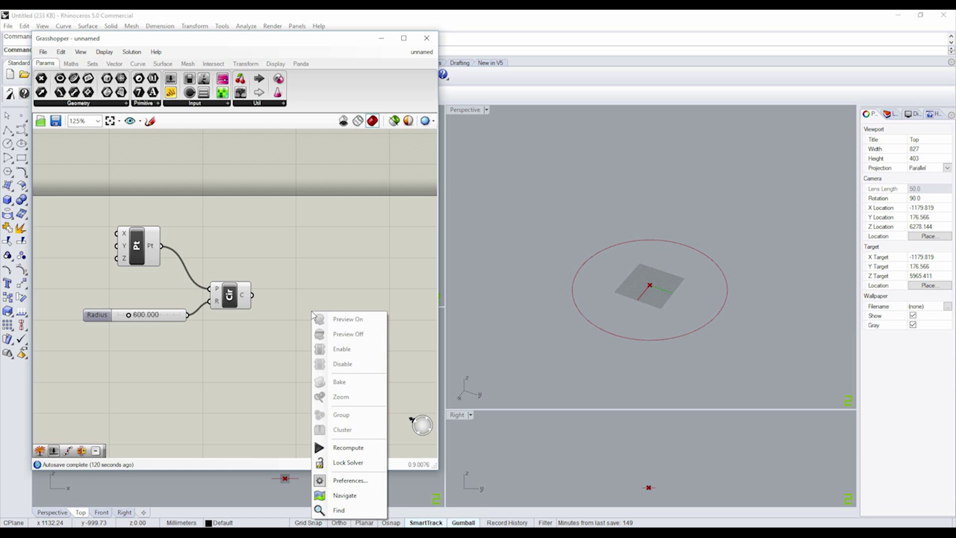
pyautogui.doubleClick(309, 310)
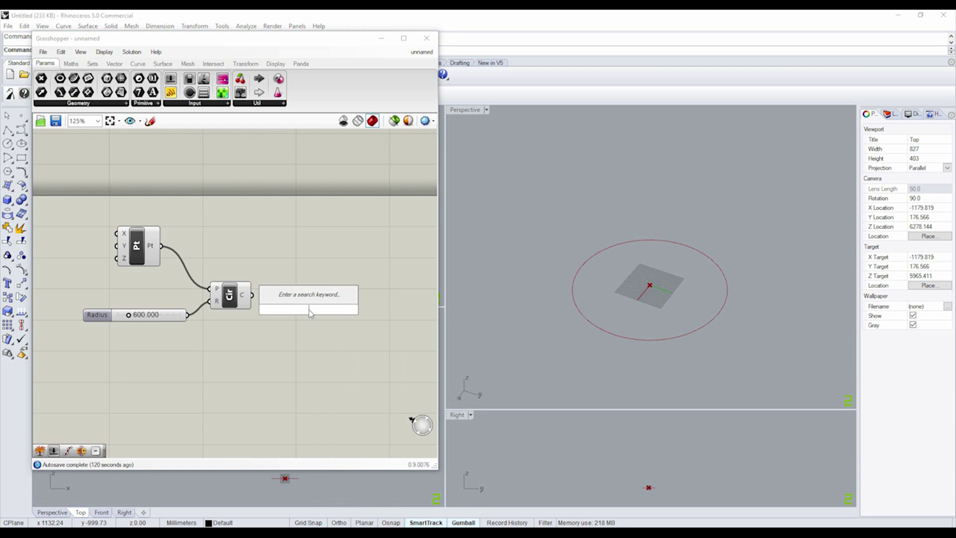
pyautogui.write('di')
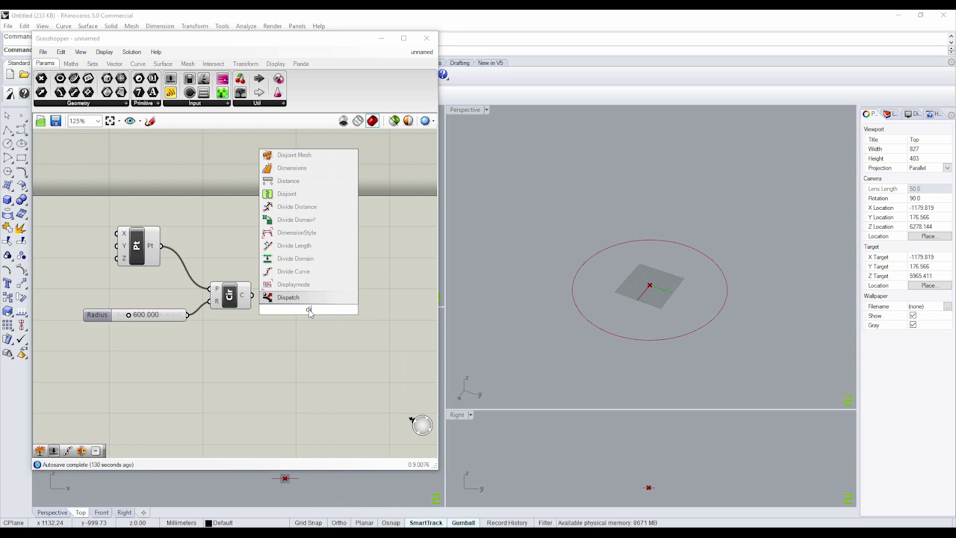
pyautogui.write('vide')
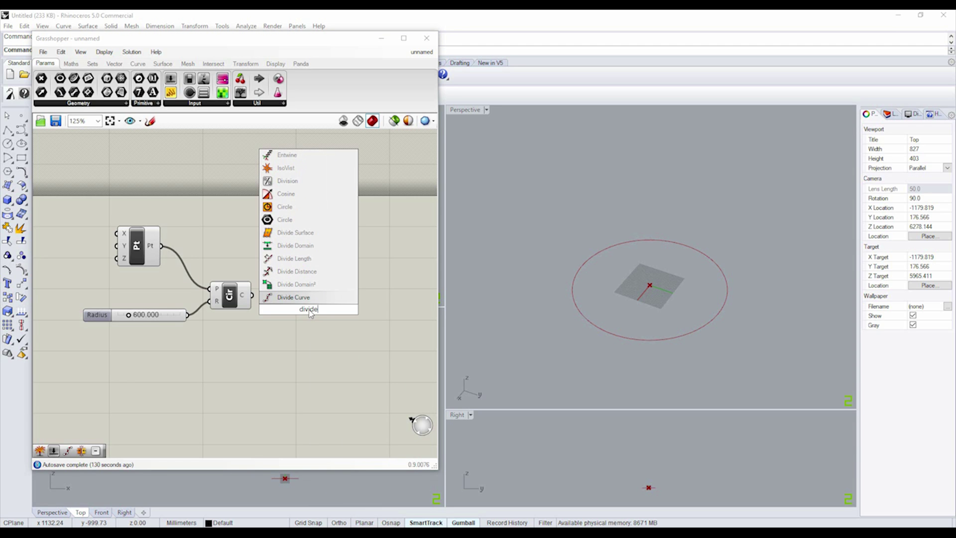
pyautogui.click(322, 302)
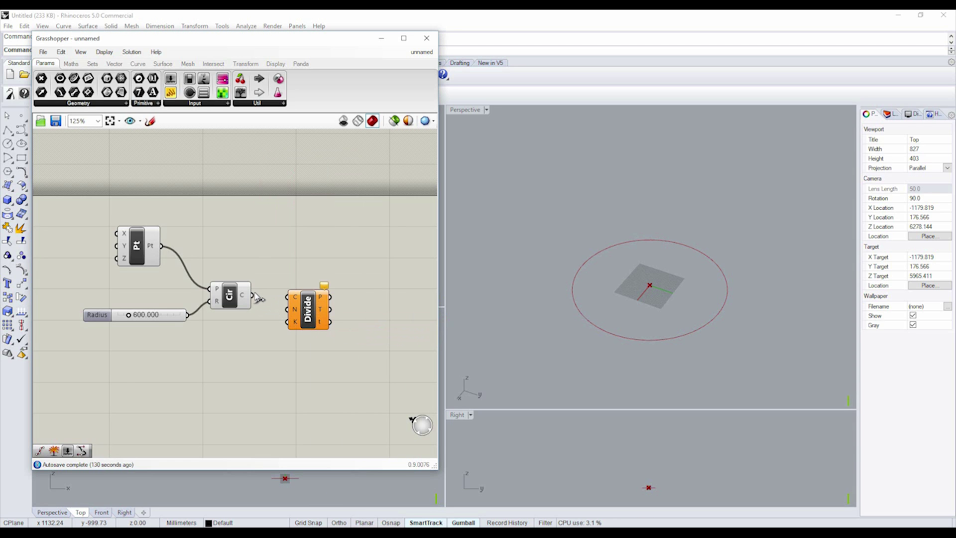
pyautogui.moveTo(252, 295); pyautogui.dragTo(316, 347)
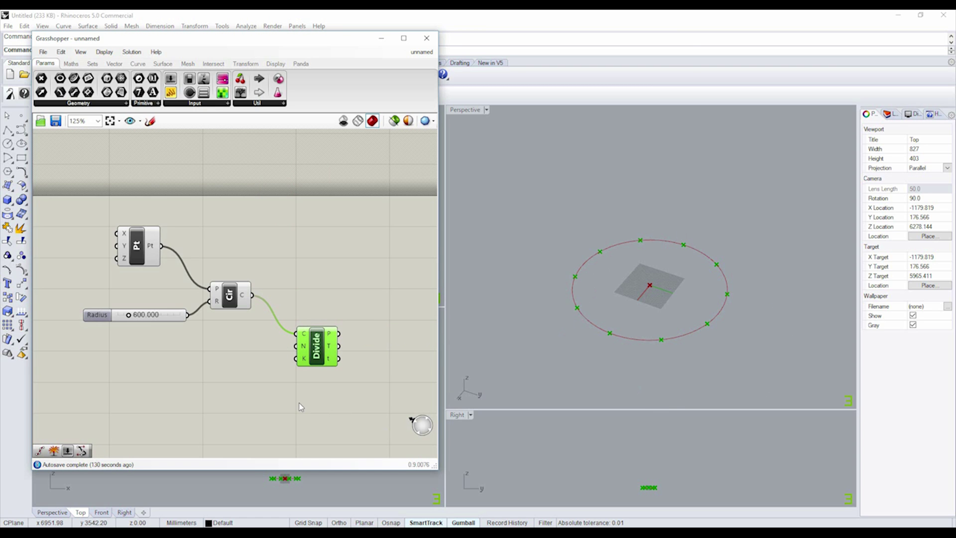
# Step: Add a Number Slider below the Radius slider, to the left of the Divide Curve component
pyautogui.moveTo(299, 403); pyautogui.dragTo(315, 354, button='right')
pyautogui.rightClick(292, 345)
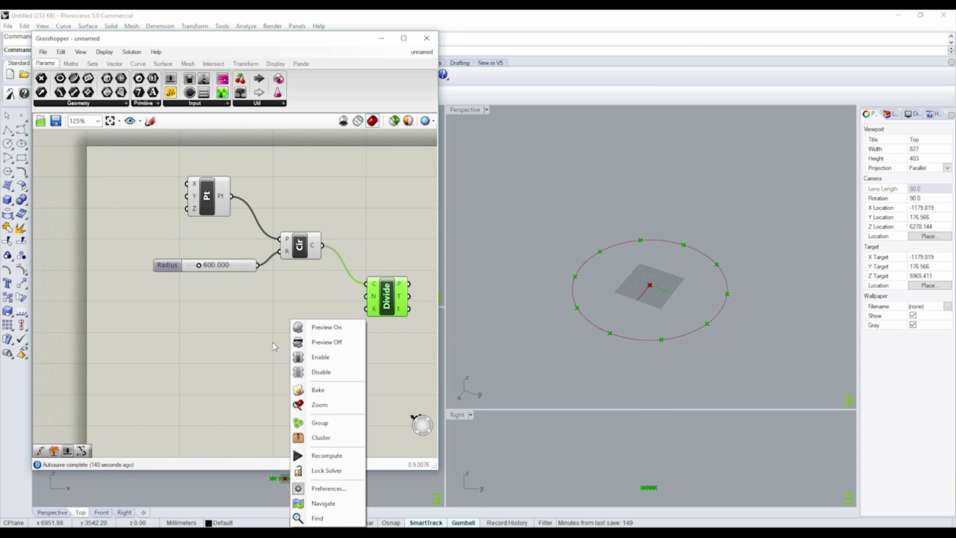
pyautogui.click(272, 344)
pyautogui.doubleClick(270, 341)
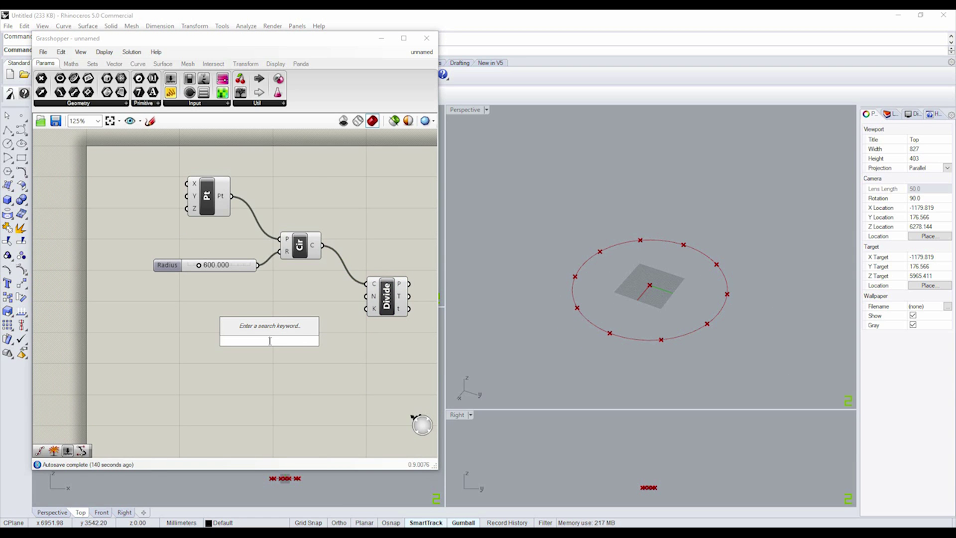
pyautogui.write('slider')
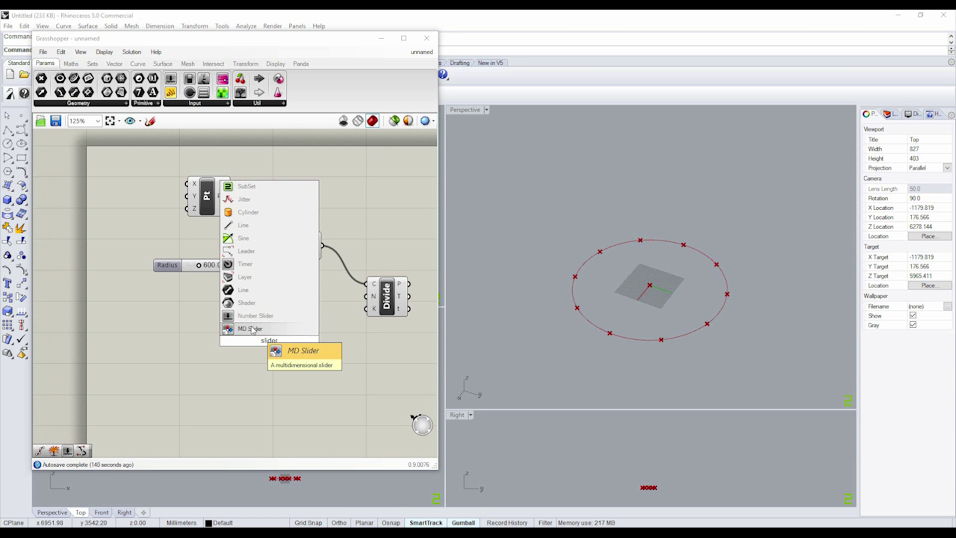
pyautogui.click(265, 319)
pyautogui.click(291, 347)
pyautogui.click(242, 364)
# Step: Edit the new slider's settings and set the maximum of its numeric domain to 100
pyautogui.rightClick(226, 342)
pyautogui.click(251, 388)
pyautogui.click(302, 406)
pyautogui.click(298, 416)
pyautogui.doubleClick(298, 417)
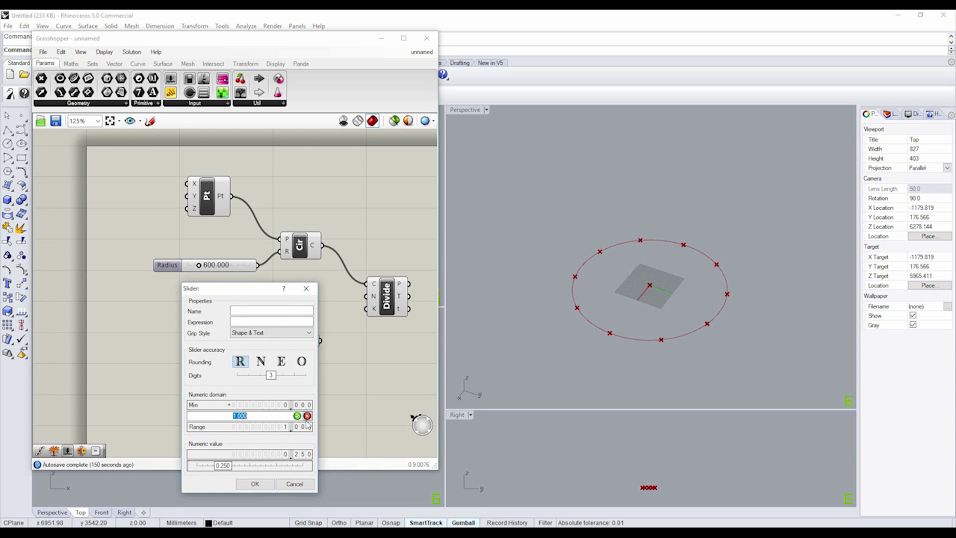
pyautogui.write('100')
pyautogui.click(298, 419)
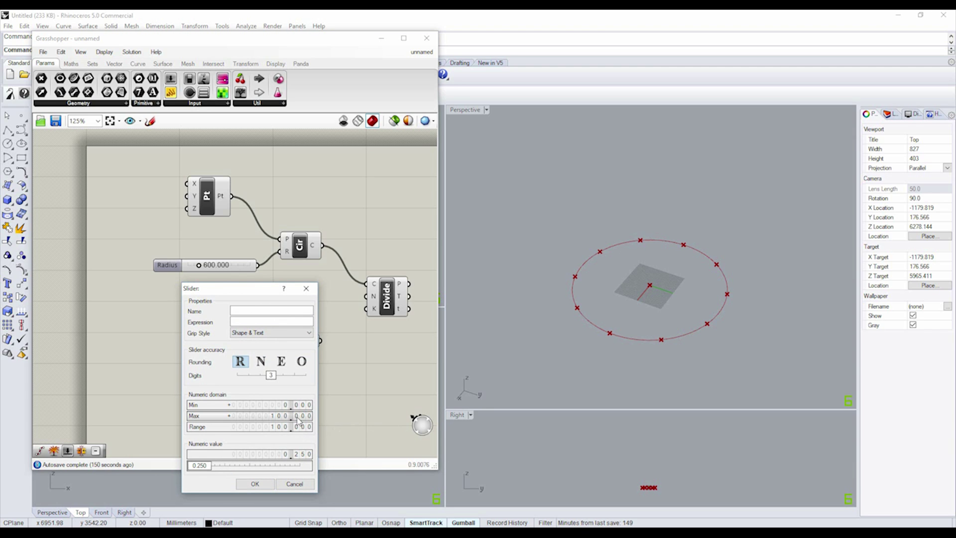
pyautogui.doubleClick(301, 427)
pyautogui.click(299, 427)
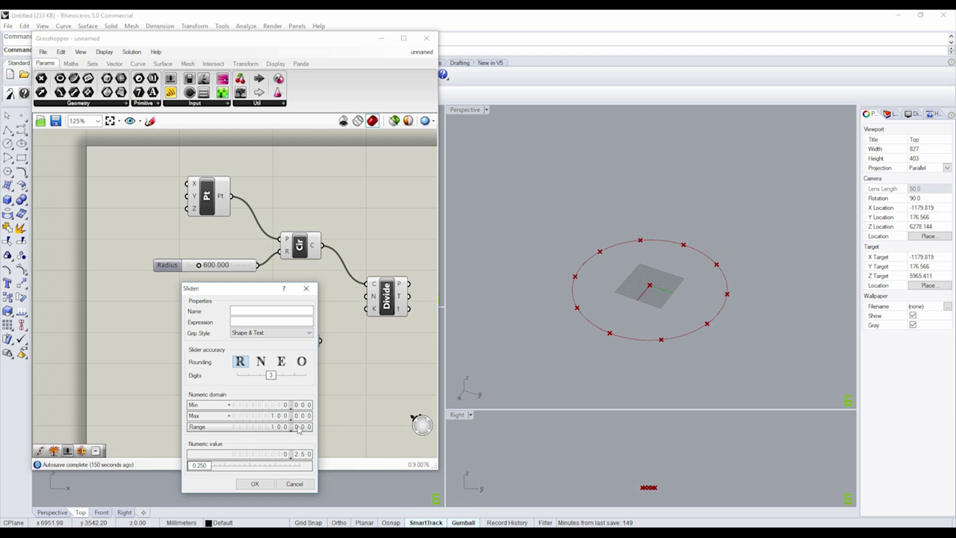
# Step: Set the new slider's value to 20, apply the settings, and connect it to the Divide Curve component's N input
pyautogui.doubleClick(297, 455)
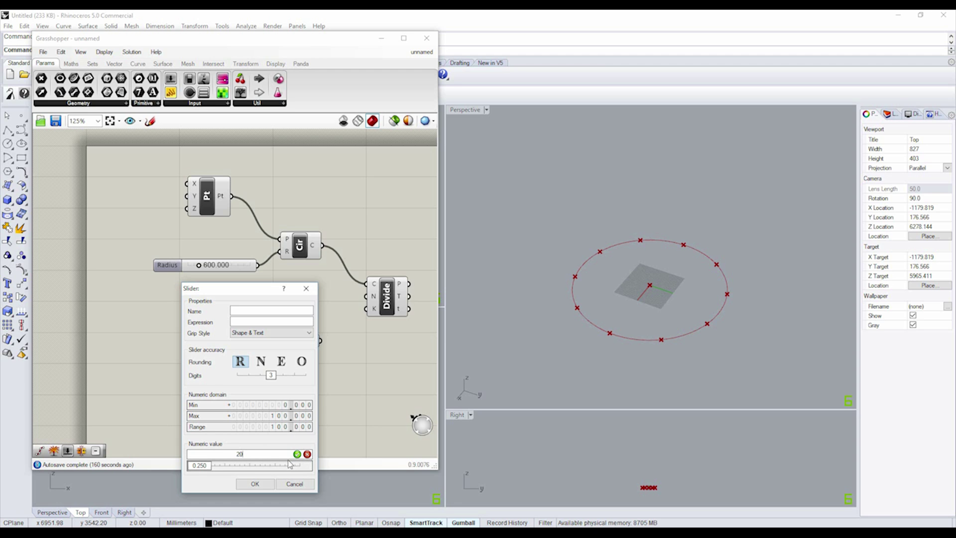
pyautogui.write('20')
pyautogui.click(297, 455)
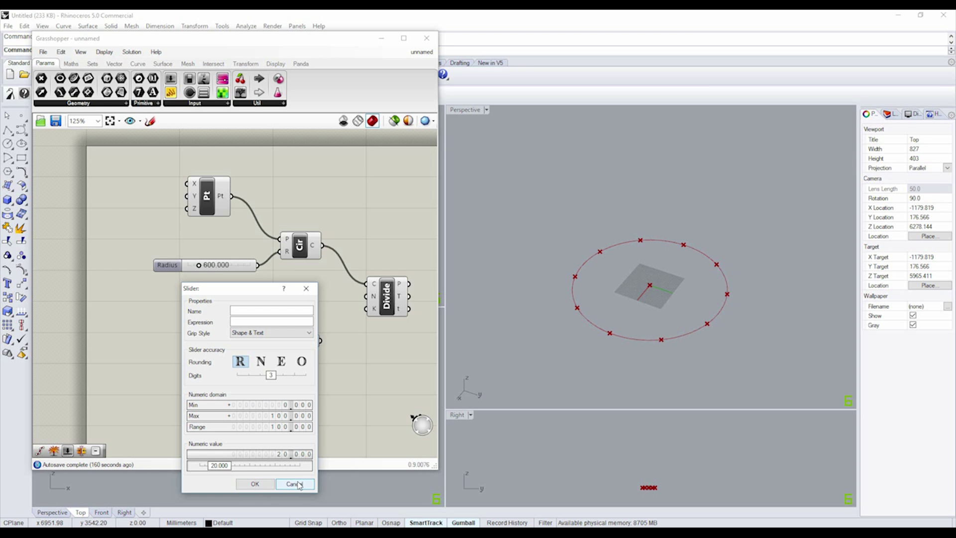
pyautogui.click(255, 484)
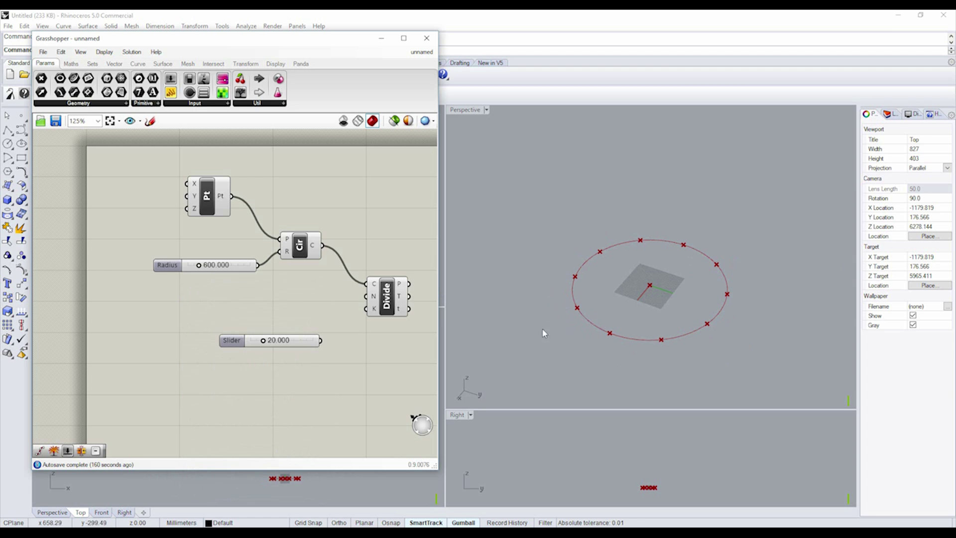
pyautogui.moveTo(321, 340); pyautogui.dragTo(367, 296)
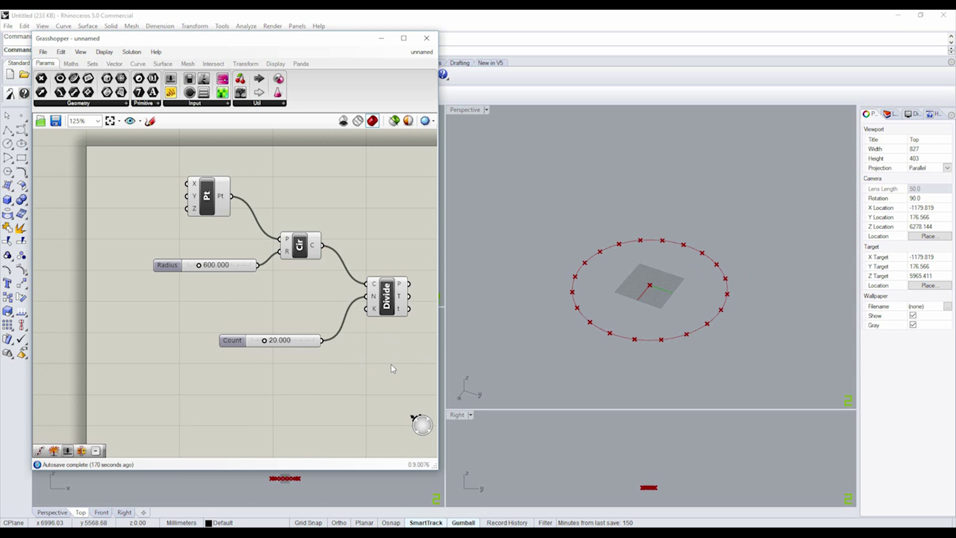
pyautogui.moveTo(393, 369); pyautogui.dragTo(330, 377, button='right')
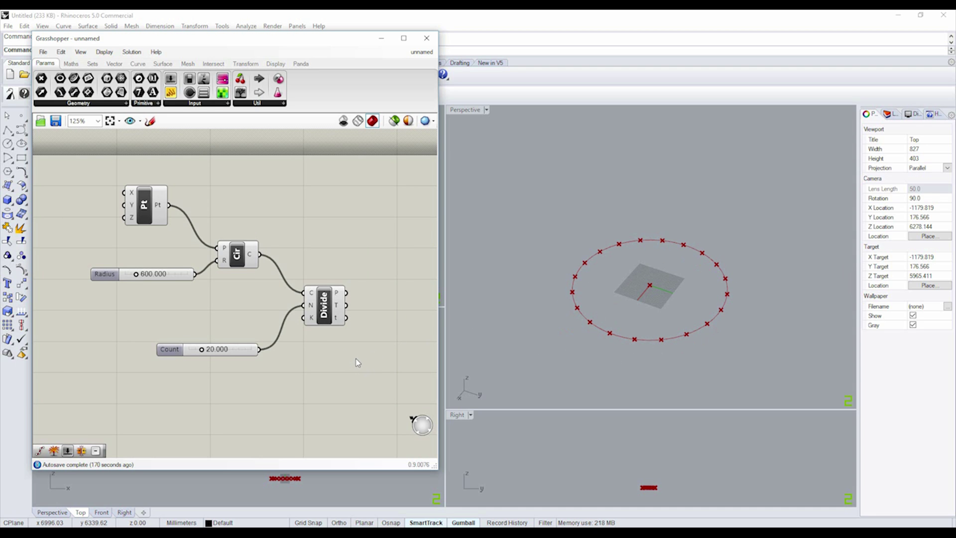
# Step: Add an Explode Tree component beside the Divide Curve component and connect Divide Curve's P output to its D input
pyautogui.moveTo(355, 363); pyautogui.dragTo(315, 378, button='right')
pyautogui.rightClick(316, 379)
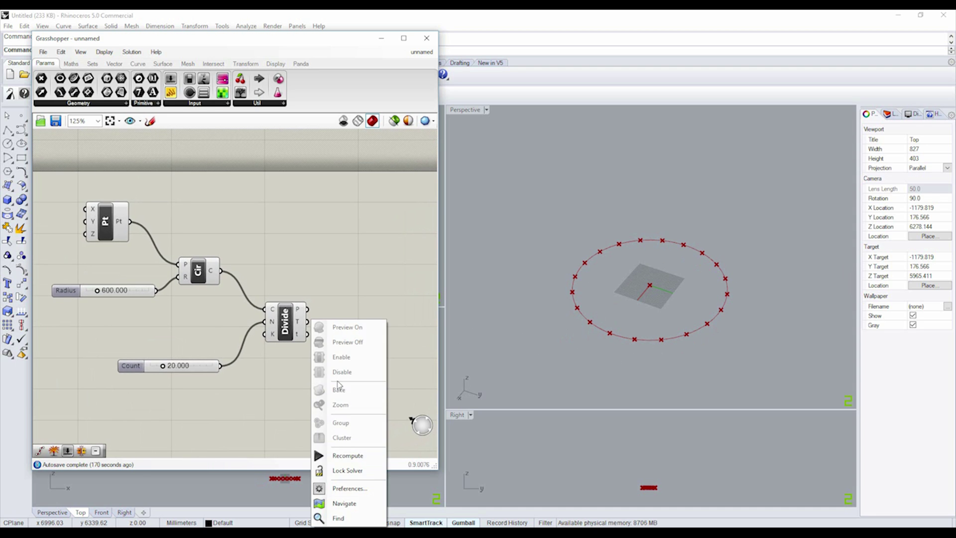
pyautogui.moveTo(391, 296); pyautogui.dragTo(284, 246, button='right')
pyautogui.doubleClick(306, 303)
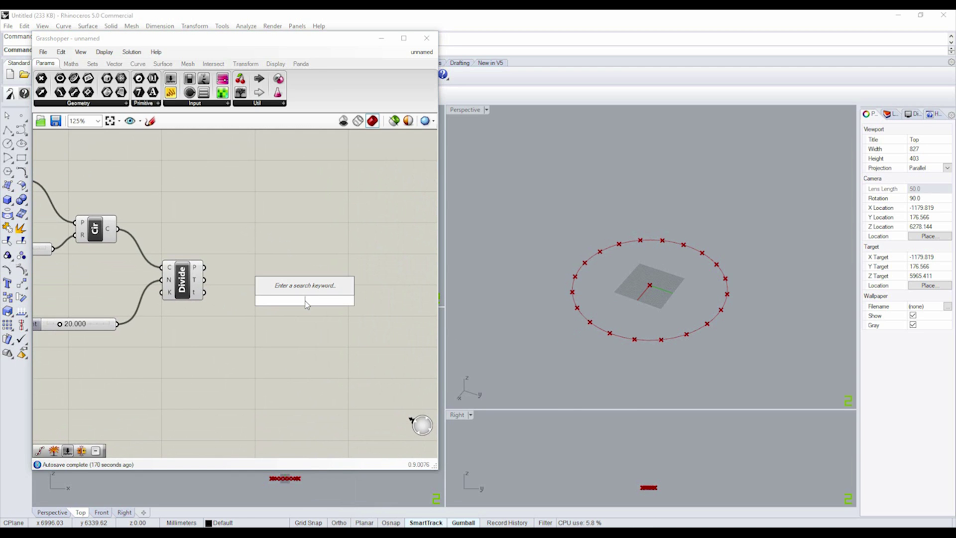
pyautogui.write('bang')
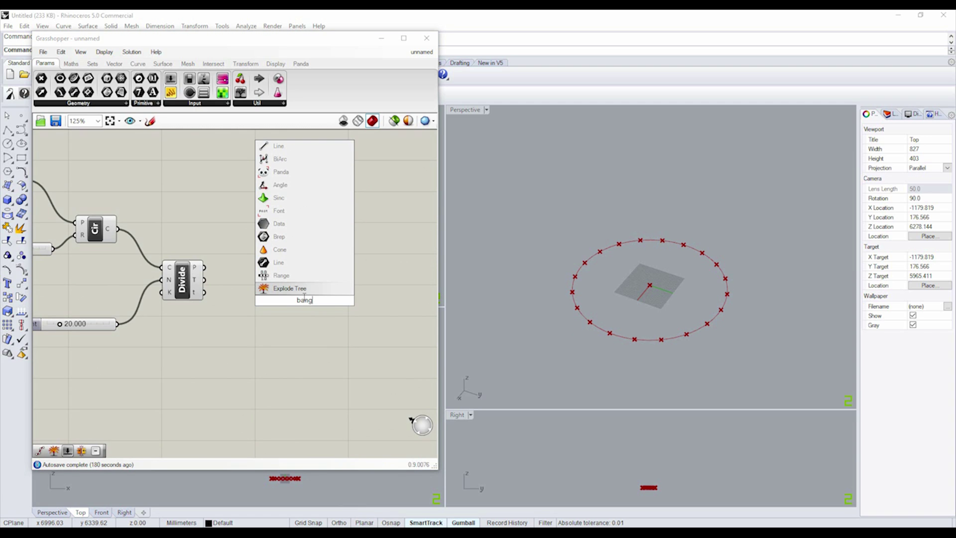
pyautogui.press('Return')
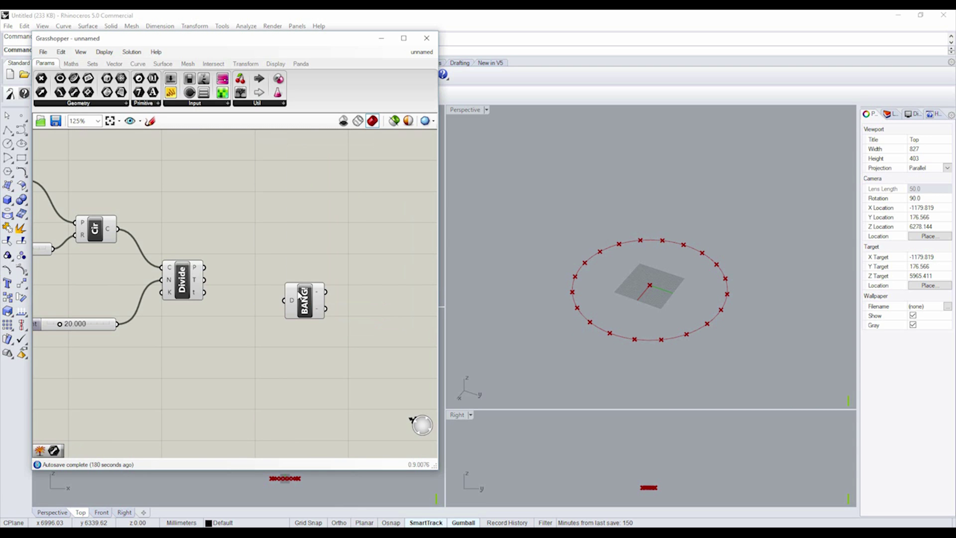
pyautogui.moveTo(207, 277); pyautogui.dragTo(282, 327)
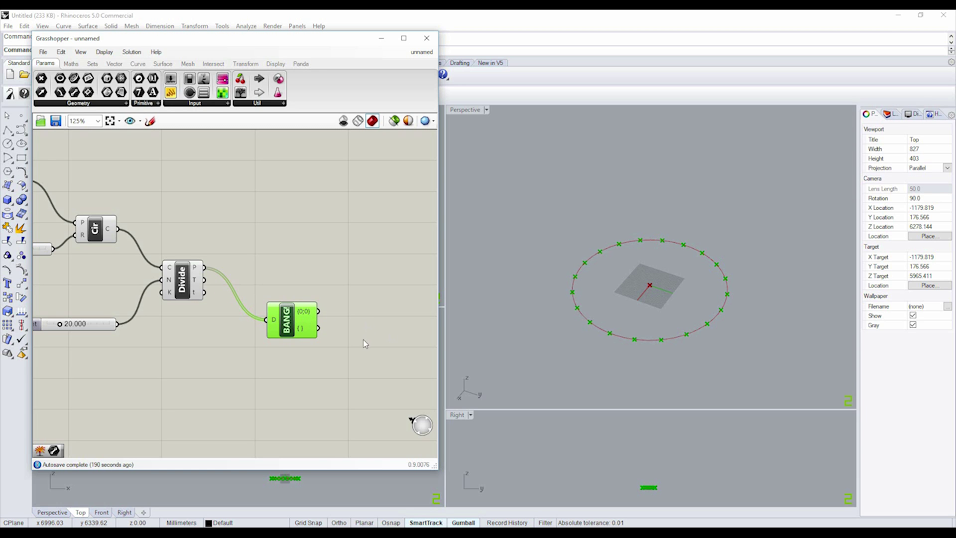
pyautogui.click(356, 351)
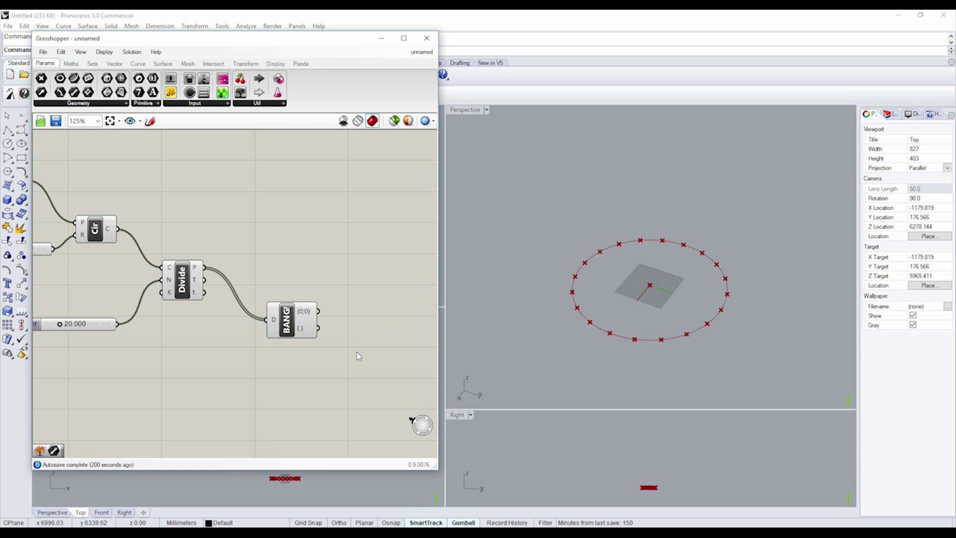
# Step: Duplicate the whole component chain, from the Construct Point to the Explode Tree, and place the copy below the original
pyautogui.scroll(-6, 357, 351)
pyautogui.scroll(3, 316, 355)
pyautogui.middleClick(292, 303)
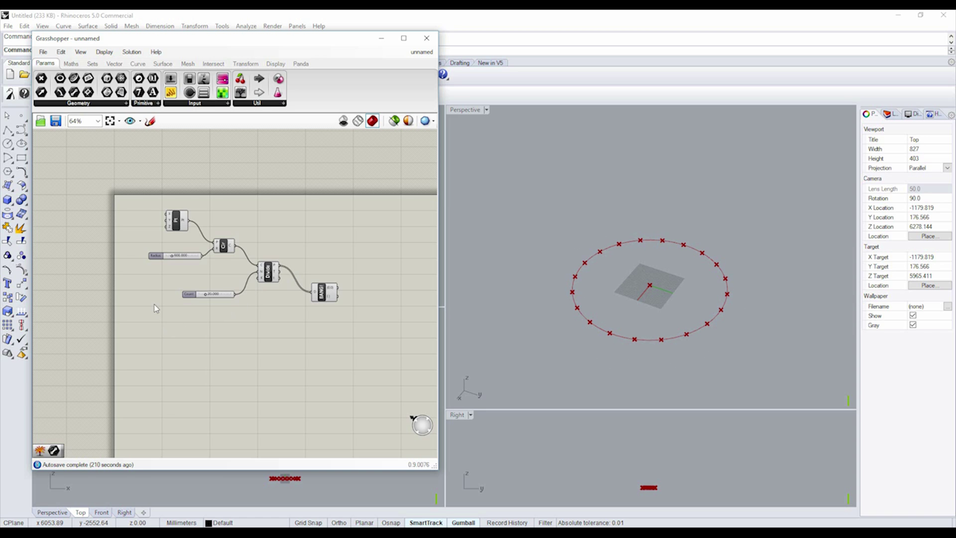
pyautogui.moveTo(139, 199); pyautogui.dragTo(380, 347)
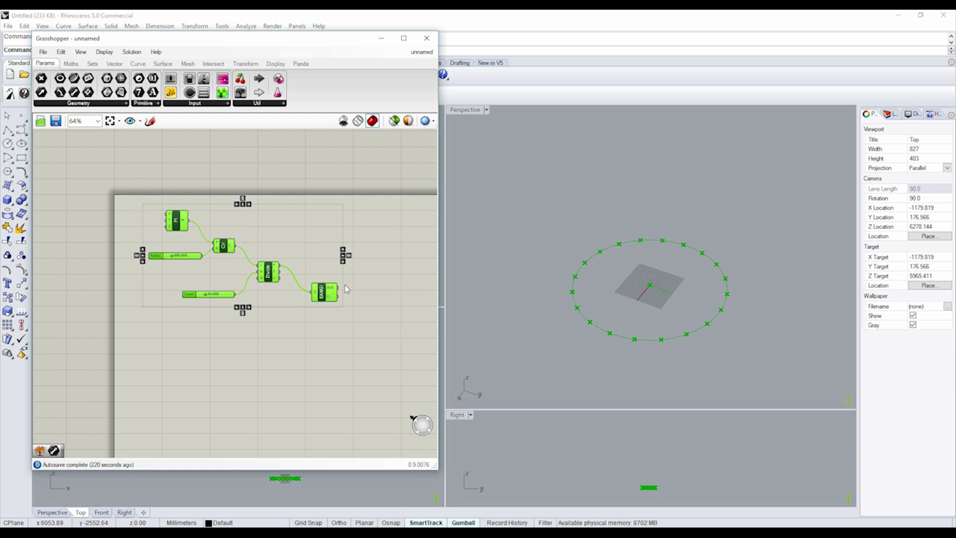
pyautogui.hotkey('ctrl', 'v')
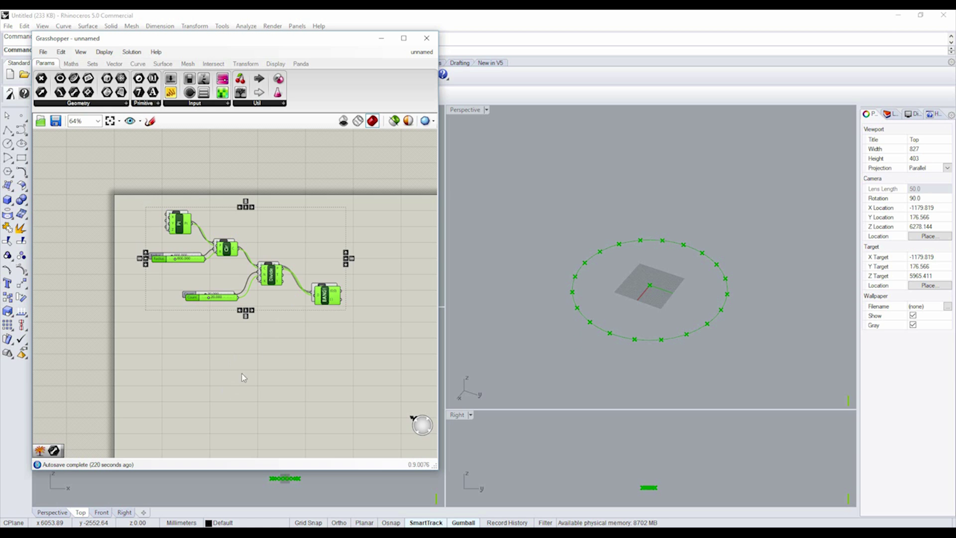
pyautogui.moveTo(272, 273); pyautogui.dragTo(265, 392)
pyautogui.click(331, 353)
# Step: Duplicate the copied chain's Radius slider and place the new slider to the left of that chain's Construct Point component
pyautogui.scroll(5, 346, 309)
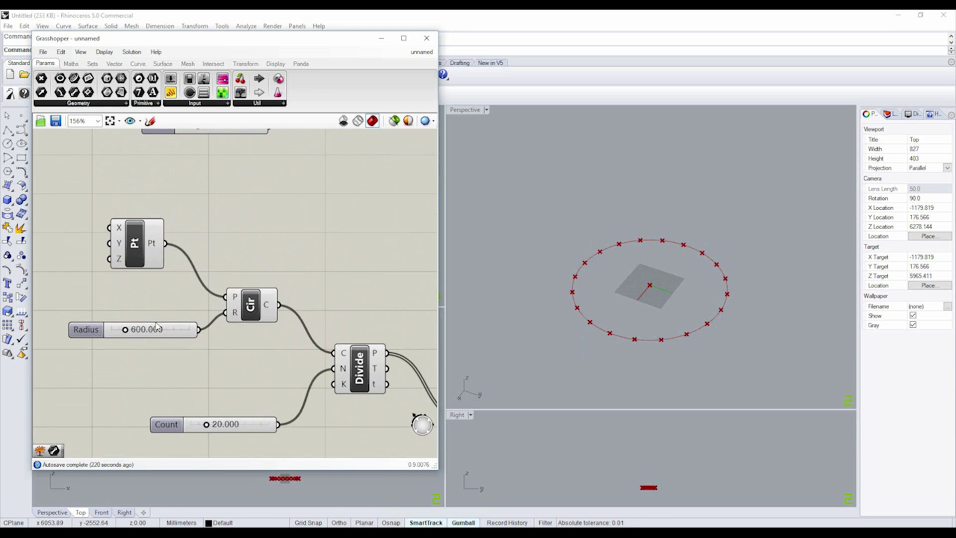
pyautogui.moveTo(132, 287); pyautogui.dragTo(275, 317, button='right')
pyautogui.click(230, 364)
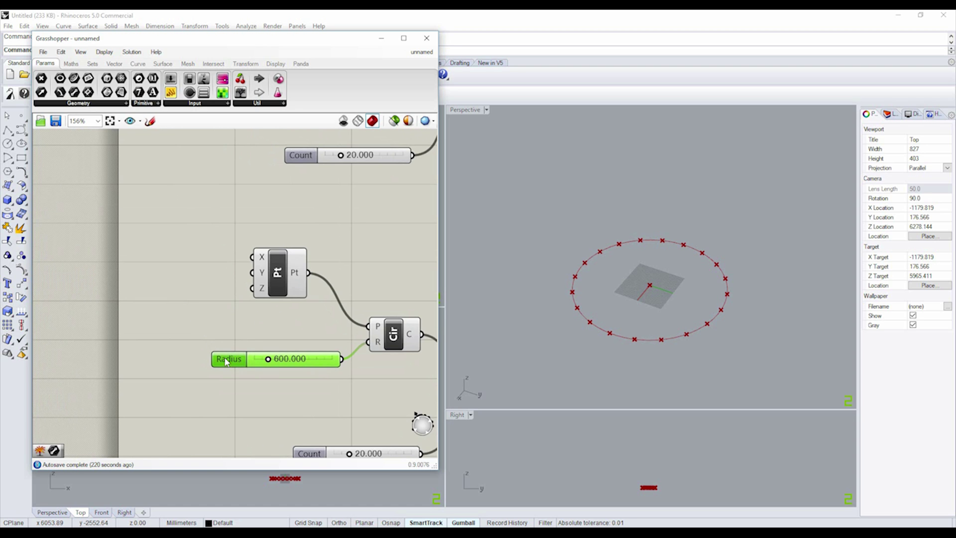
pyautogui.hotkey('ctrl', 'c')
pyautogui.hotkey('ctrl', 'v')
pyautogui.moveTo(259, 367); pyautogui.dragTo(126, 287)
# Step: Edit the new slider's settings and set its numeric domain to a minimum of 2000 and a maximum of 10000
pyautogui.doubleClick(103, 289)
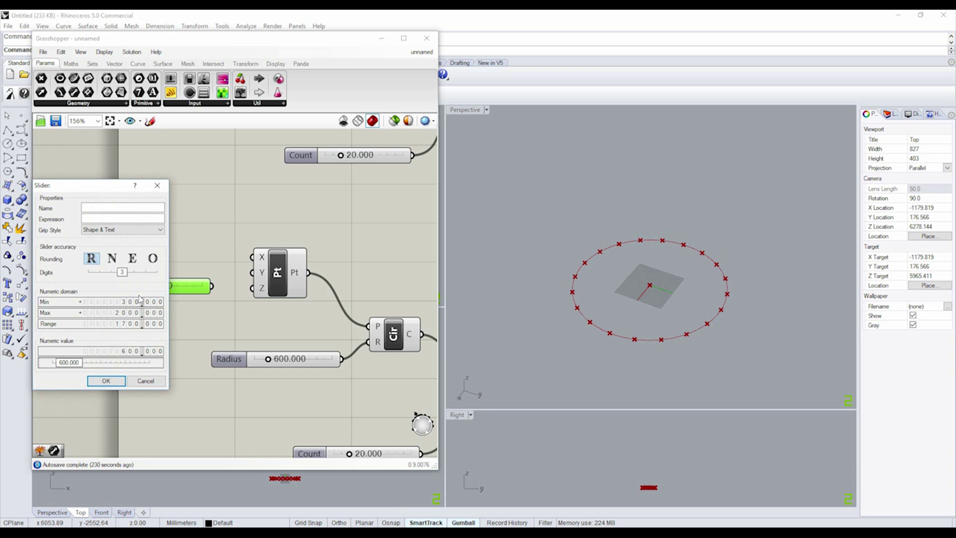
pyautogui.doubleClick(121, 315)
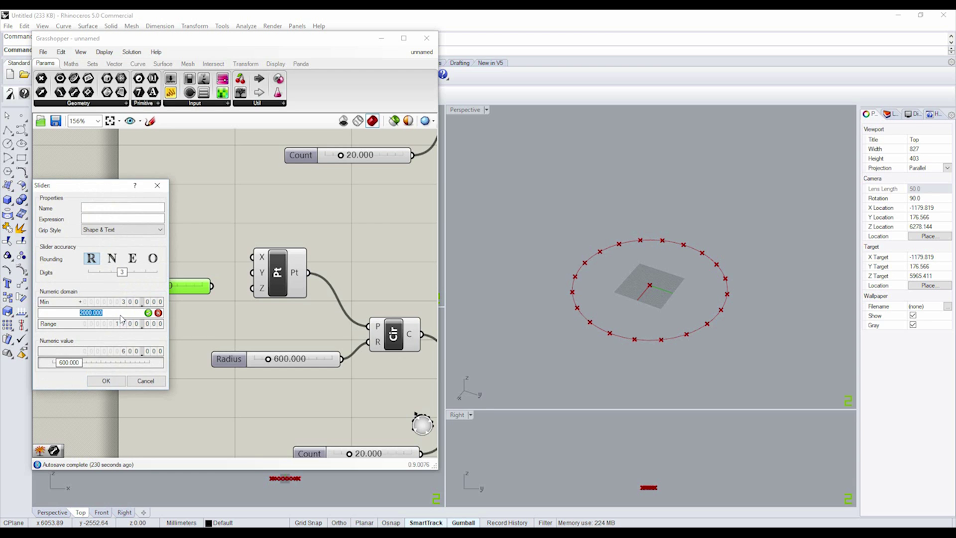
pyautogui.write('10')
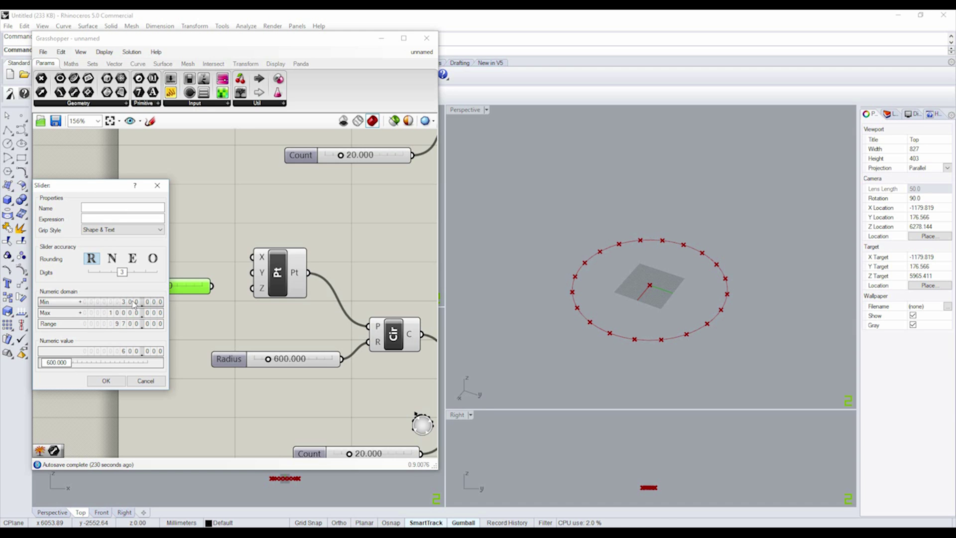
pyautogui.doubleClick(136, 302)
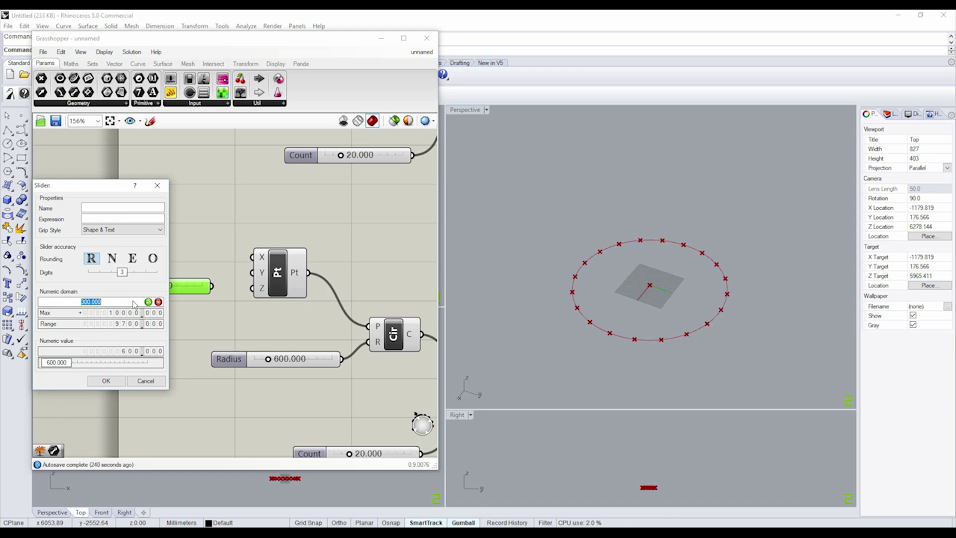
pyautogui.write('3')
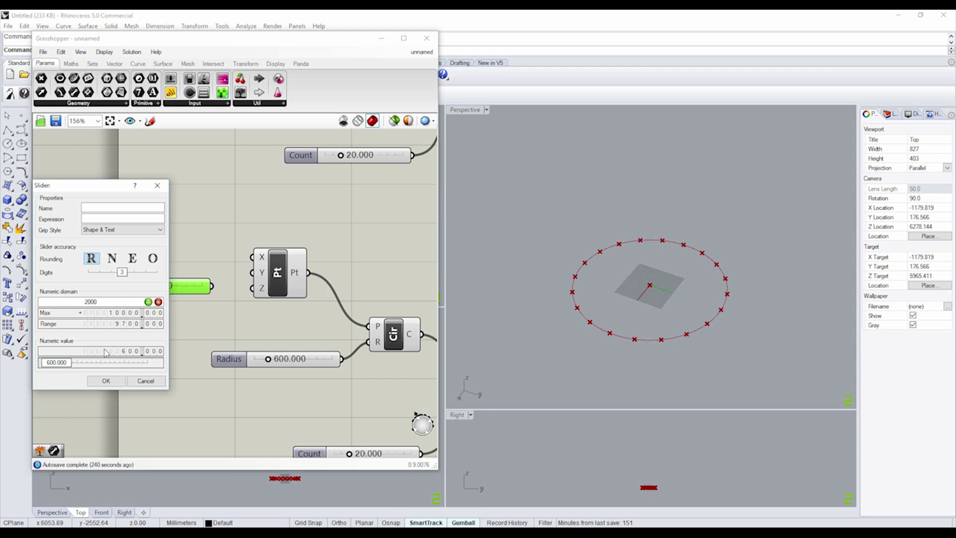
pyautogui.press('Return')
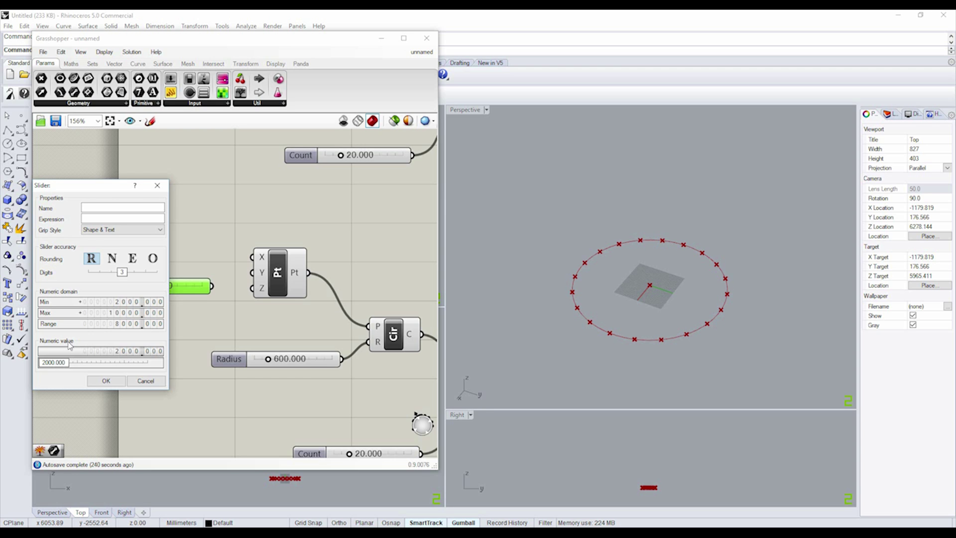
# Step: Set the new slider's value to 6000, apply the settings, and connect it to the copied point's Z input
pyautogui.doubleClick(135, 353)
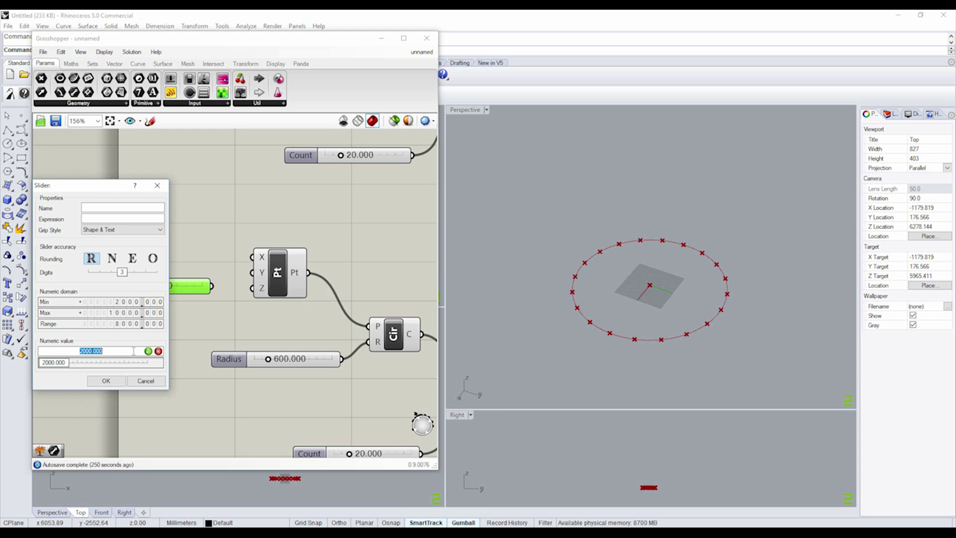
pyautogui.write('6')
pyautogui.click(106, 381)
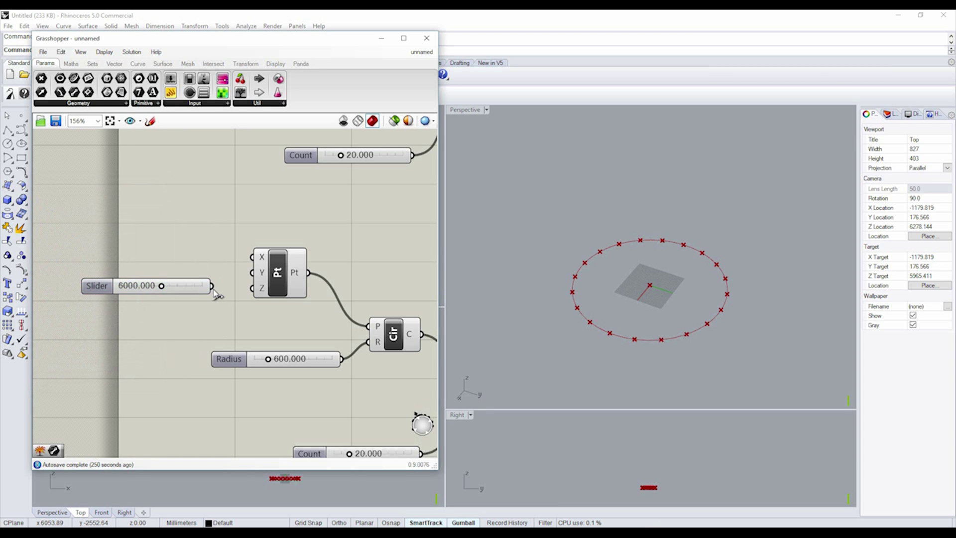
pyautogui.moveTo(214, 289); pyautogui.dragTo(253, 288)
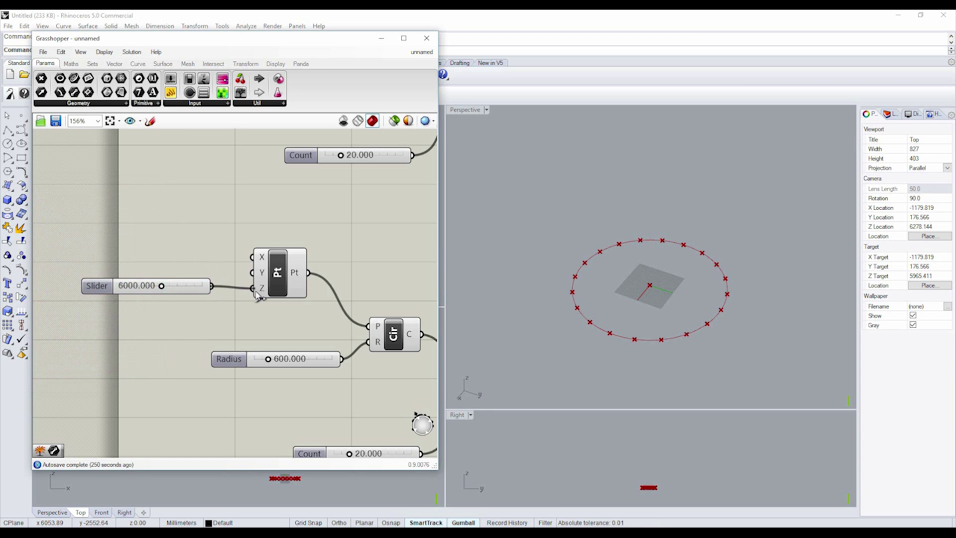
pyautogui.click(570, 353)
pyautogui.scroll(-5, 570, 353)
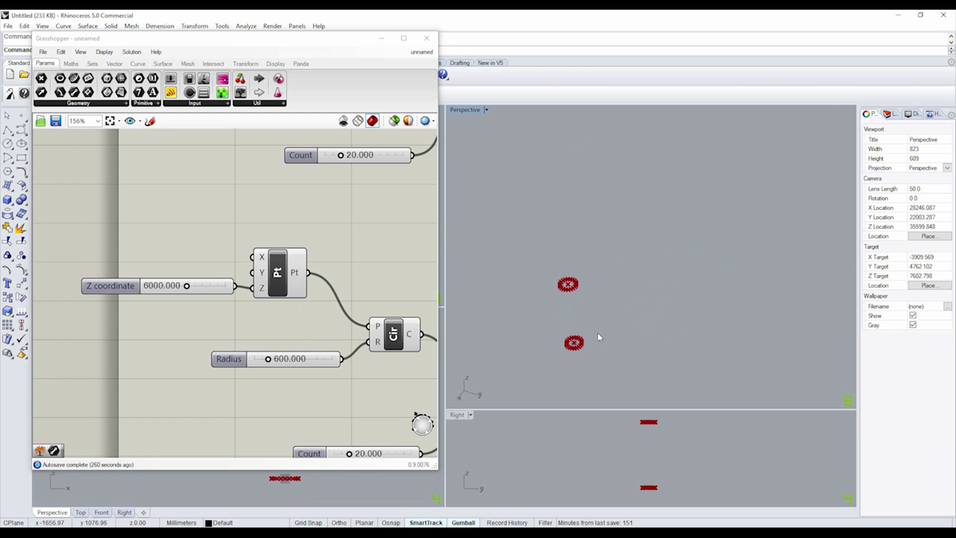
pyautogui.moveTo(600, 336)
pyautogui.mouseDown(button='right')
pyautogui.moveTo(634, 286)
pyautogui.moveTo(592, 341)
pyautogui.mouseUp(button='right')
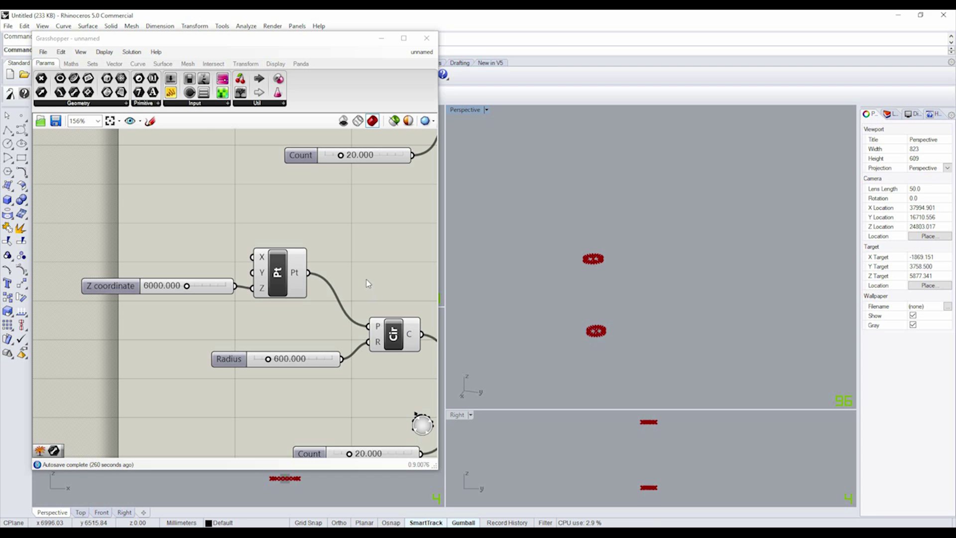
# Step: Set the copied chain's Radius slider to 1200
pyautogui.scroll(-3, 368, 284)
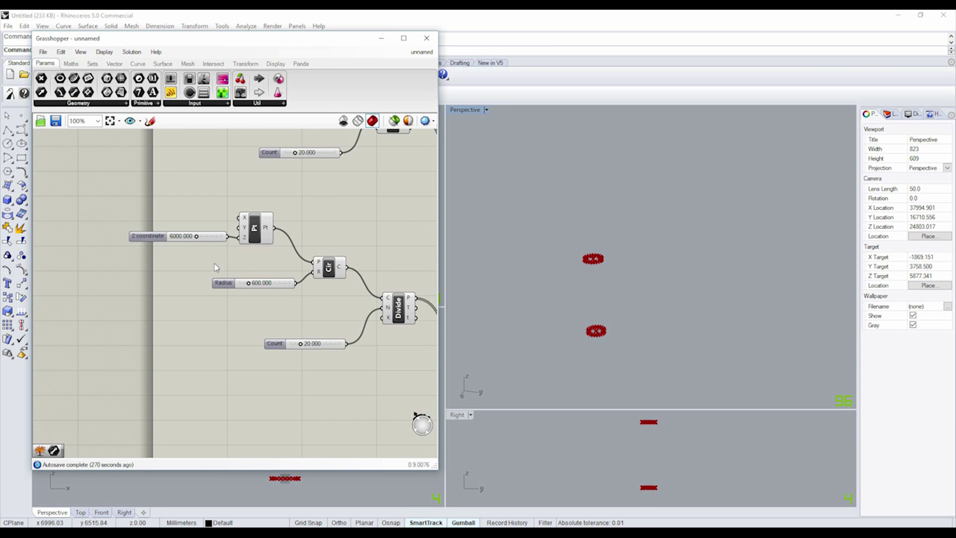
pyautogui.scroll(2, 320, 322)
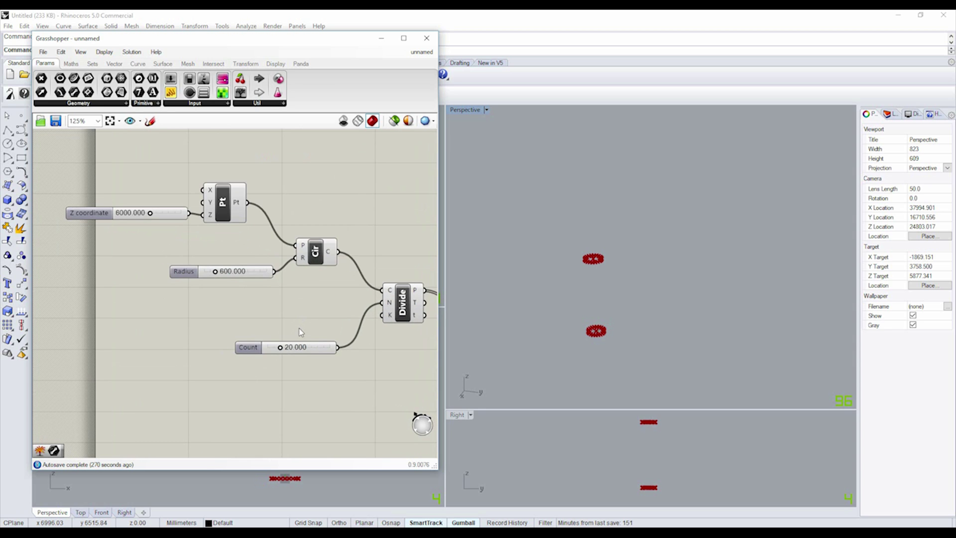
pyautogui.scroll(3, 253, 309)
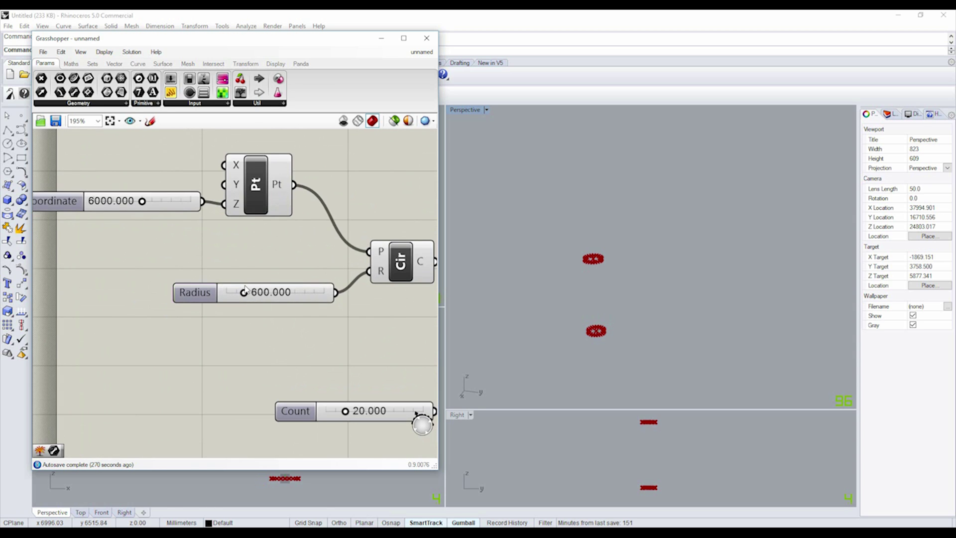
pyautogui.doubleClick(246, 292)
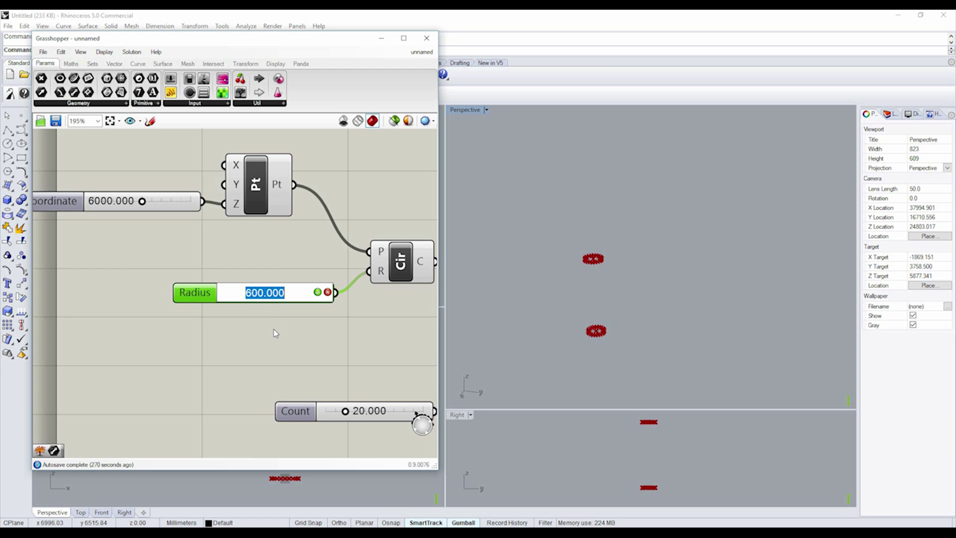
pyautogui.write('1200')
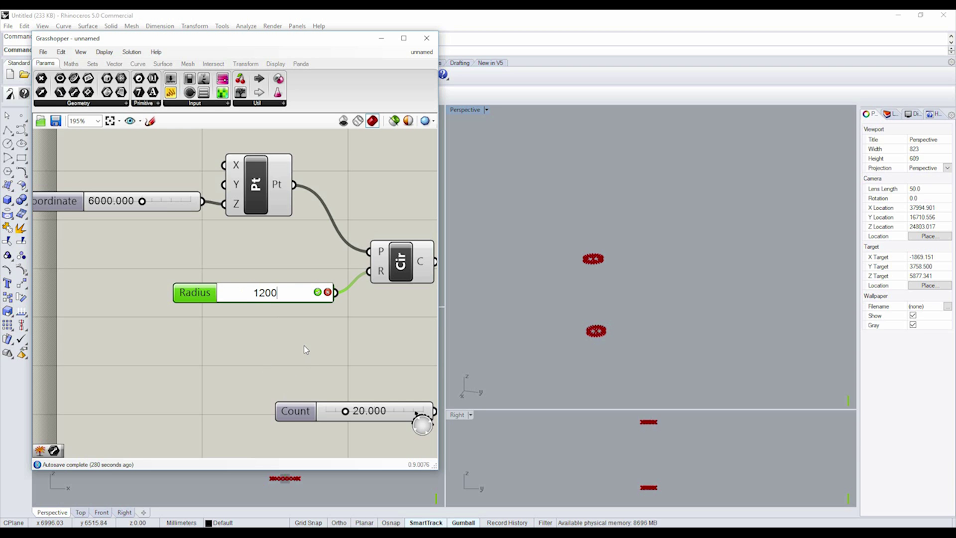
pyautogui.press('Escape')
pyautogui.doubleClick(253, 289)
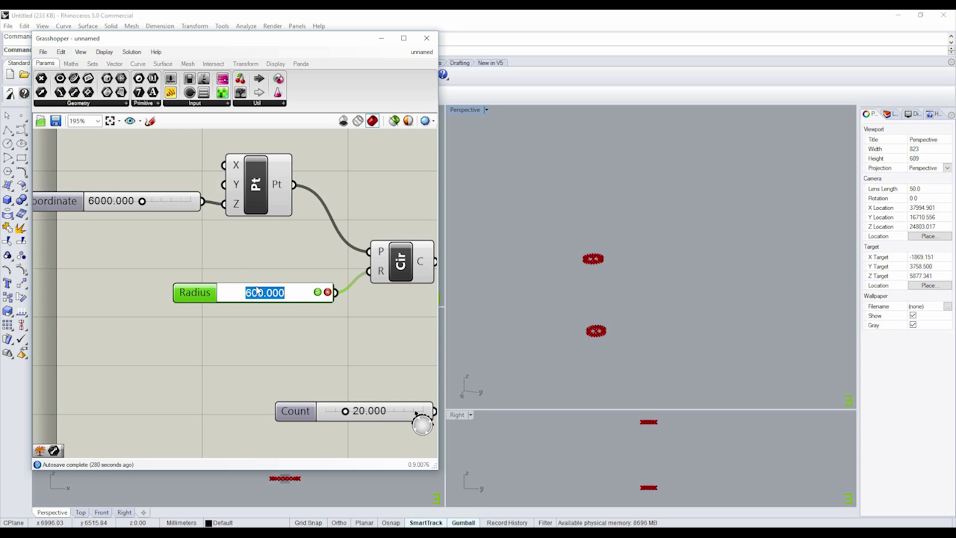
pyautogui.write('1200')
pyautogui.press('Return')
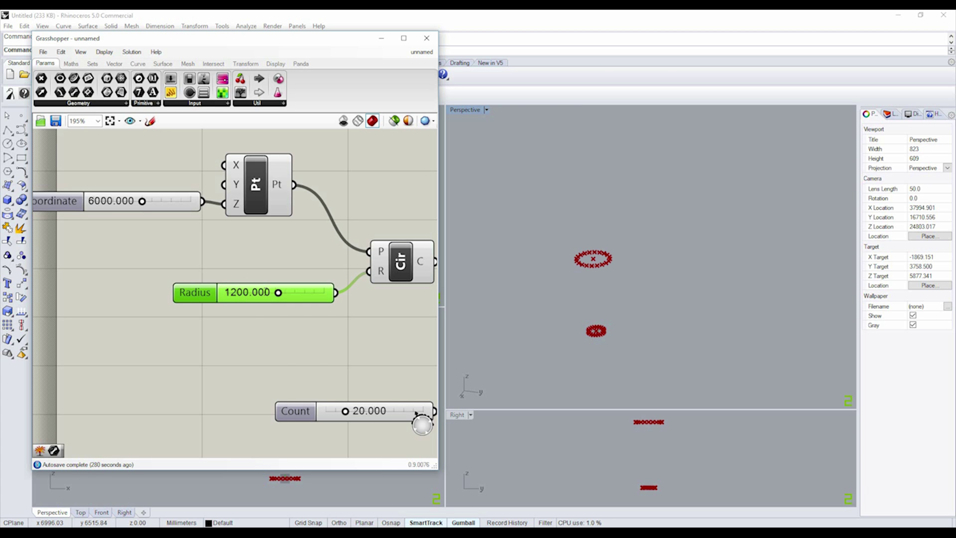
pyautogui.click(295, 334)
# Step: Add a Shift List component to the right of the two Explode Tree components
pyautogui.moveTo(296, 334); pyautogui.dragTo(284, 362, button='right')
pyautogui.moveTo(312, 298); pyautogui.dragTo(204, 307, button='right')
pyautogui.scroll(-3, 245, 313)
pyautogui.scroll(2, 260, 315)
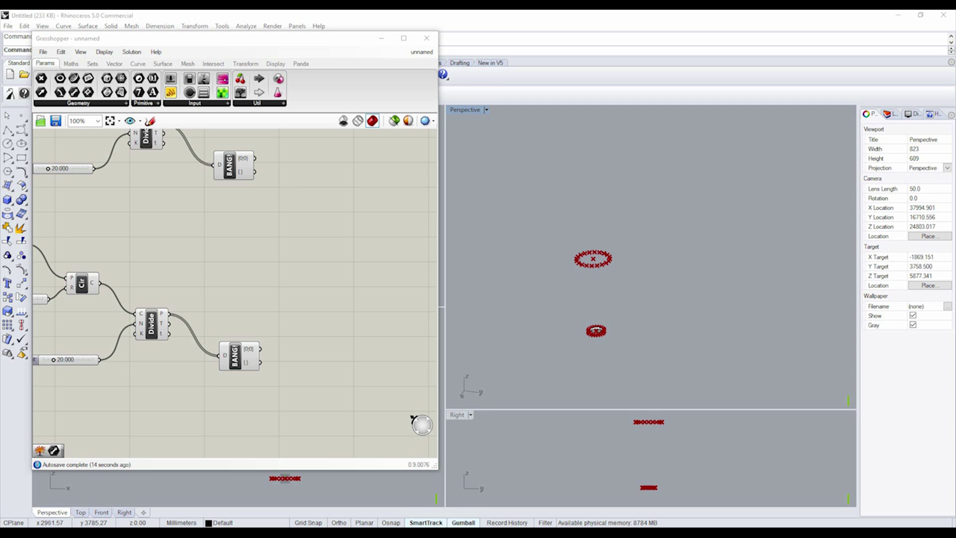
pyautogui.click(287, 342)
pyautogui.scroll(-2, 239, 339)
pyautogui.scroll(5, 252, 273)
pyautogui.doubleClick(299, 283)
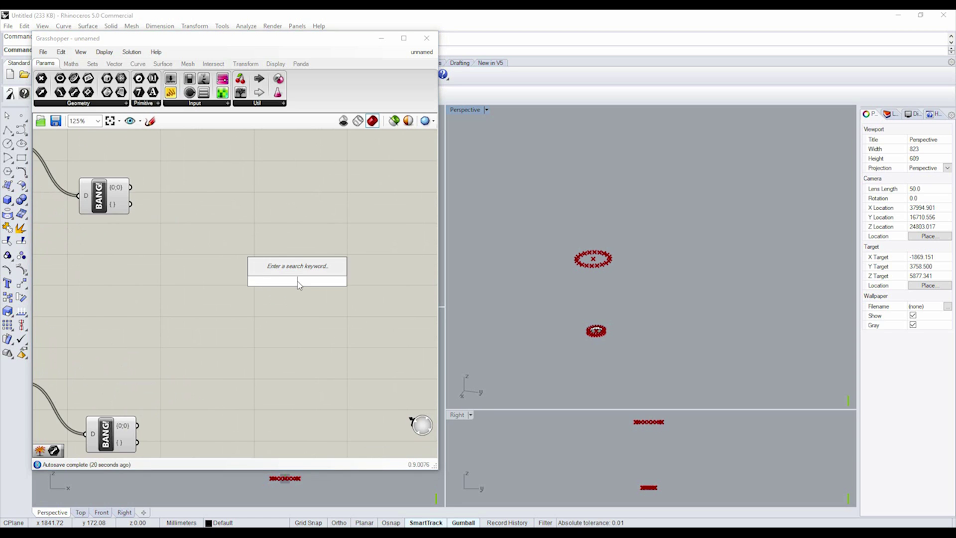
pyautogui.write('shift')
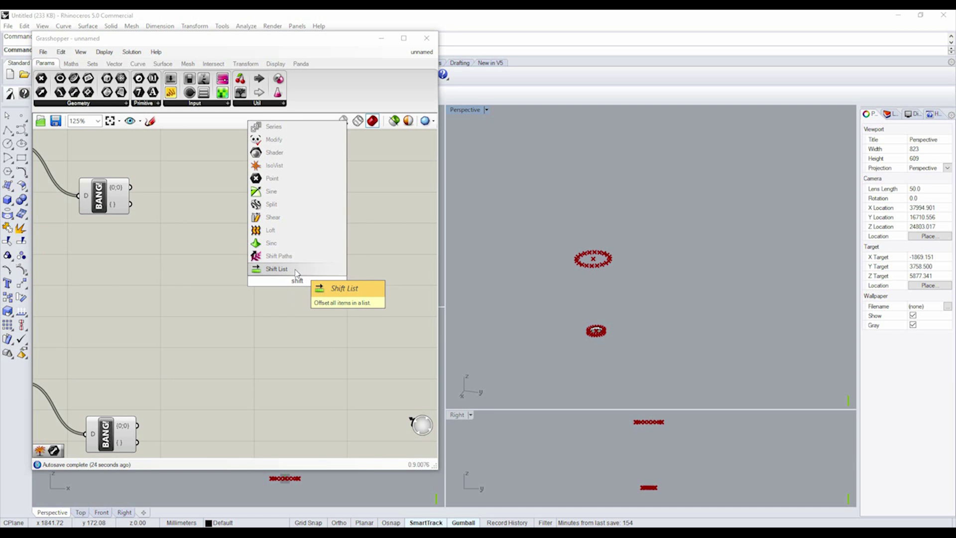
pyautogui.press('Return')
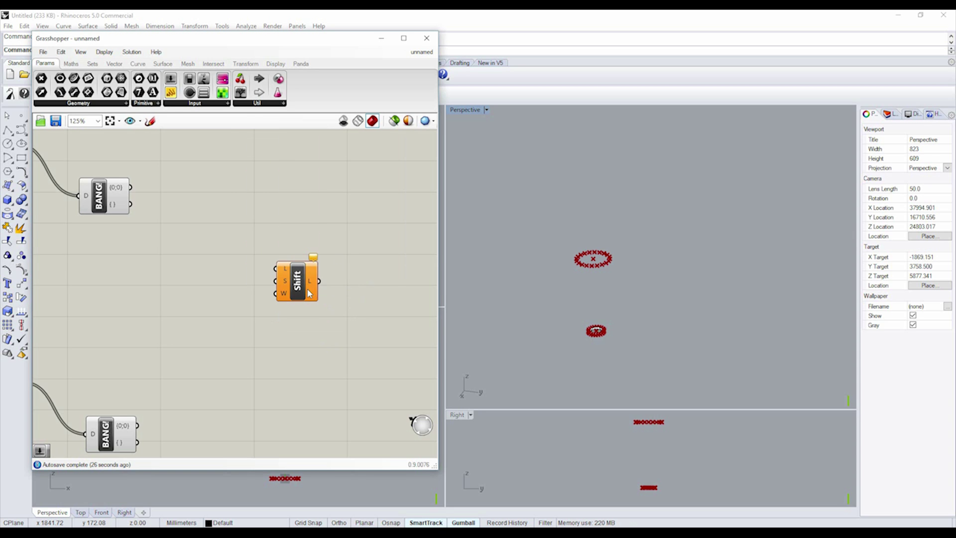
# Step: Move the Shift List component closer to the level of the upper Explode Tree and place a copy of it below
pyautogui.moveTo(309, 294); pyautogui.dragTo(302, 238)
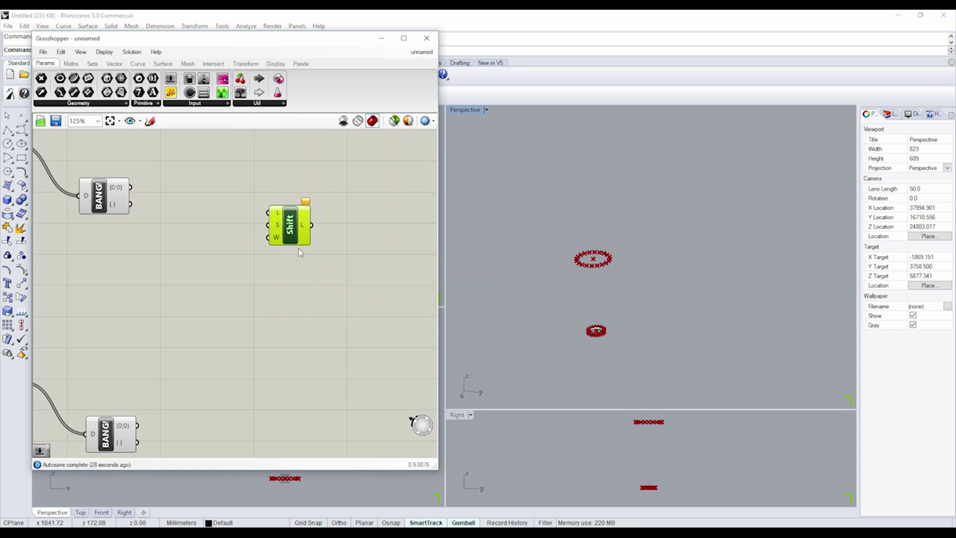
pyautogui.hotkey('ctrl', 'c')
pyautogui.hotkey('ctrl', 'v')
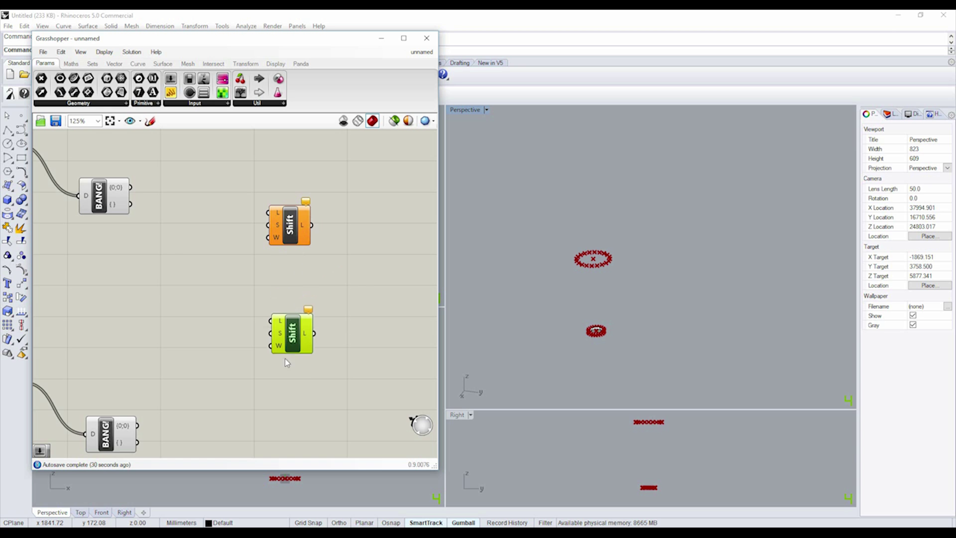
# Step: Move both Shift List components slightly lower on the canvas
pyautogui.moveTo(291, 341); pyautogui.dragTo(289, 366)
pyautogui.moveTo(295, 226); pyautogui.dragTo(297, 250)
pyautogui.click(203, 324)
# Step: Duplicate the upper chain's Count slider and place the copy between the two Explode Tree components
pyautogui.scroll(-5, 159, 323)
pyautogui.scroll(4, 159, 321)
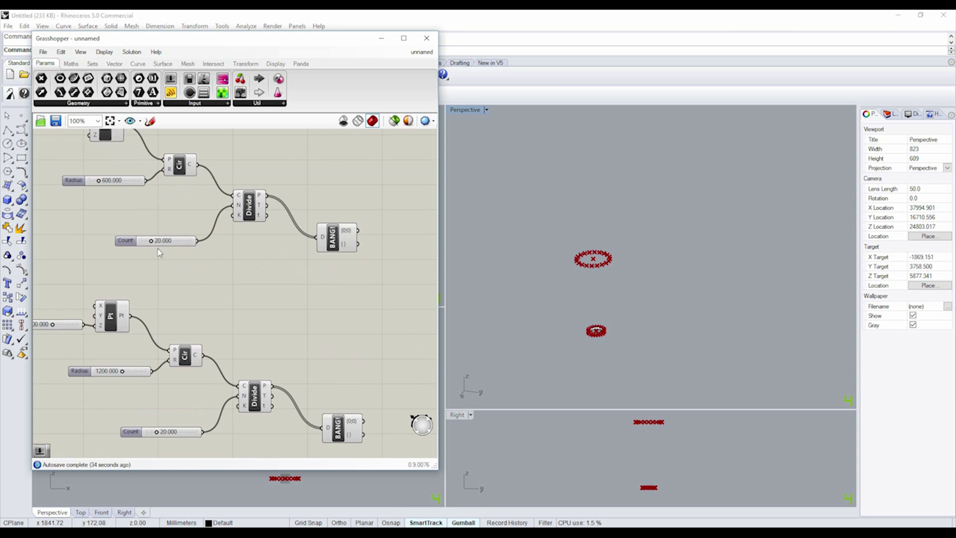
pyautogui.click(161, 243)
pyautogui.hotkey('ctrl', 'c')
pyautogui.hotkey('ctrl', 'v')
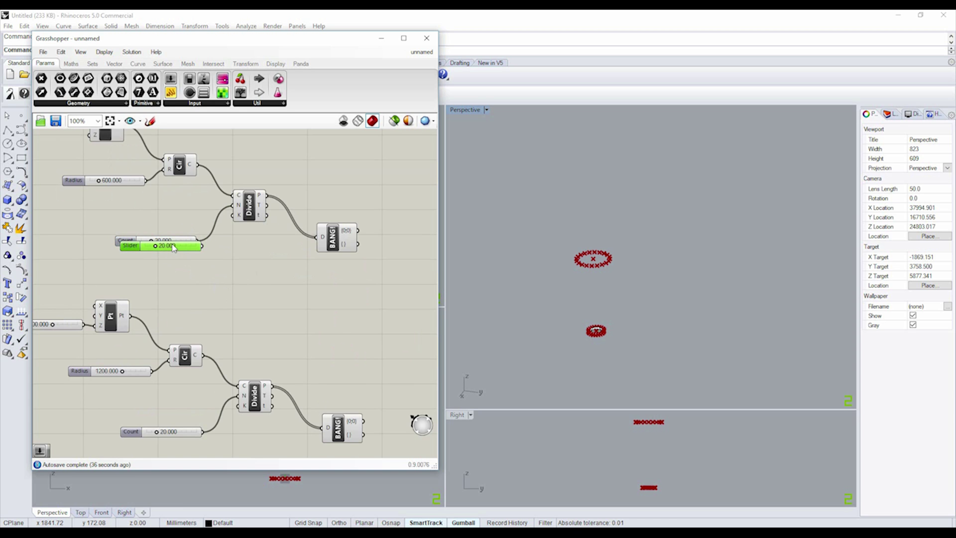
pyautogui.moveTo(174, 248); pyautogui.dragTo(310, 309)
pyautogui.moveTo(310, 310); pyautogui.dragTo(220, 335, button='right')
# Step: Move both Shift List components down together and position the copied slider just in front of them
pyautogui.moveTo(410, 252); pyautogui.dragTo(314, 372)
pyautogui.moveTo(393, 248); pyautogui.dragTo(370, 348)
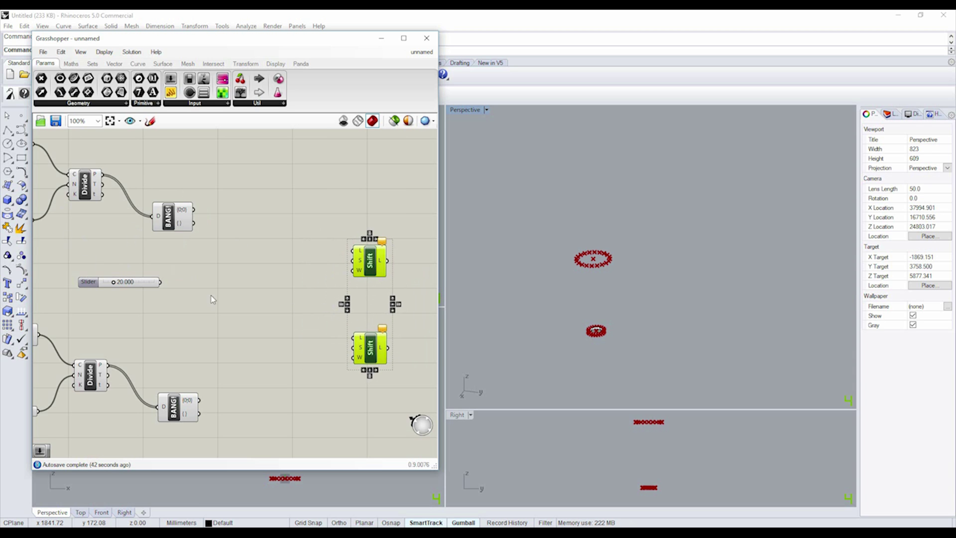
pyautogui.click(134, 289)
pyautogui.moveTo(131, 282); pyautogui.dragTo(310, 295)
pyautogui.scroll(4, 377, 286)
pyautogui.scroll(-1, 377, 287)
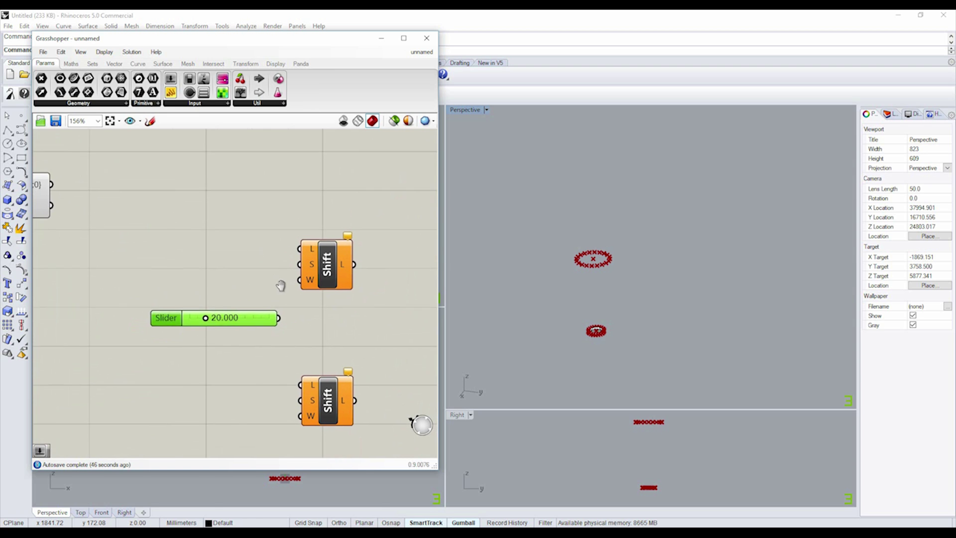
# Step: Set the copied slider to 1 and connect it to the upper Shift List's S input
pyautogui.moveTo(183, 301)
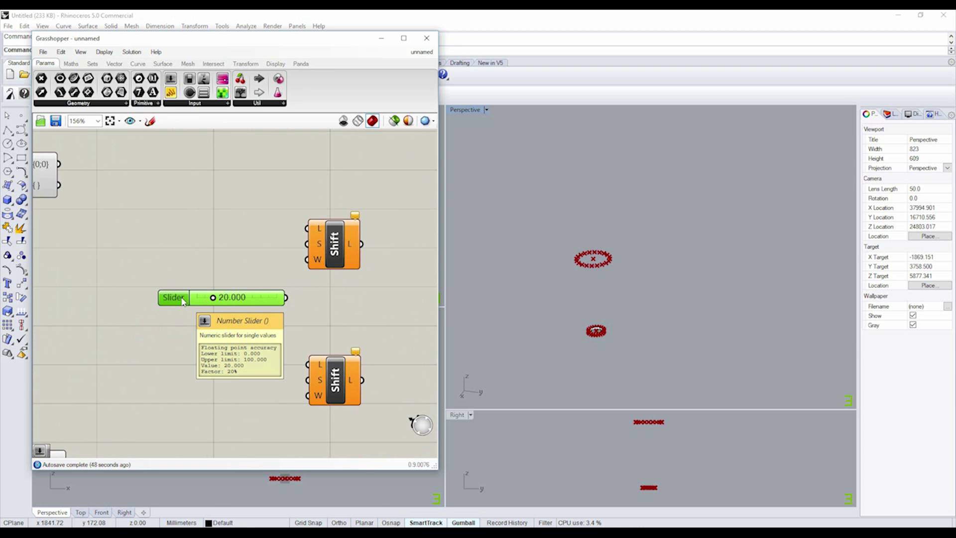
pyautogui.doubleClick(233, 300)
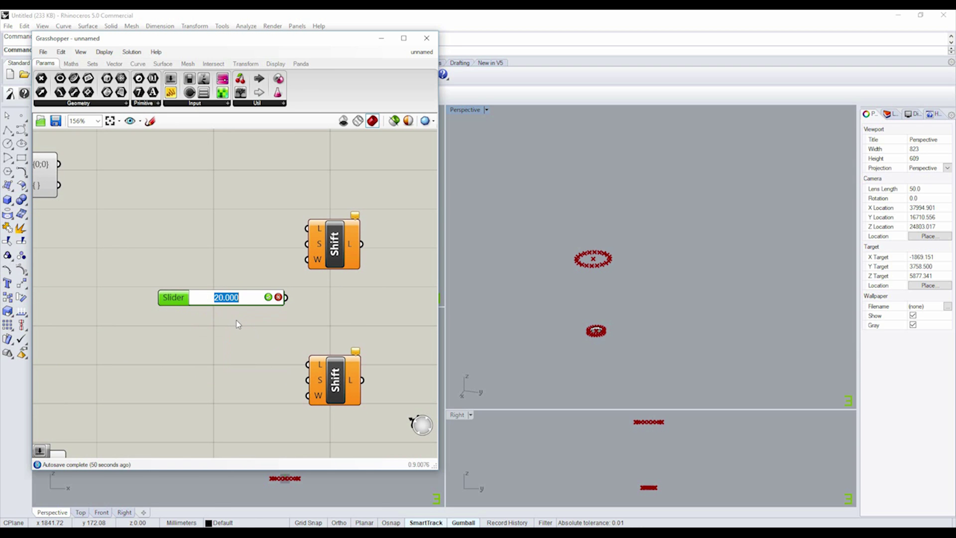
pyautogui.write('1')
pyautogui.press('Return')
pyautogui.click(302, 283)
pyautogui.moveTo(288, 299); pyautogui.dragTo(366, 259)
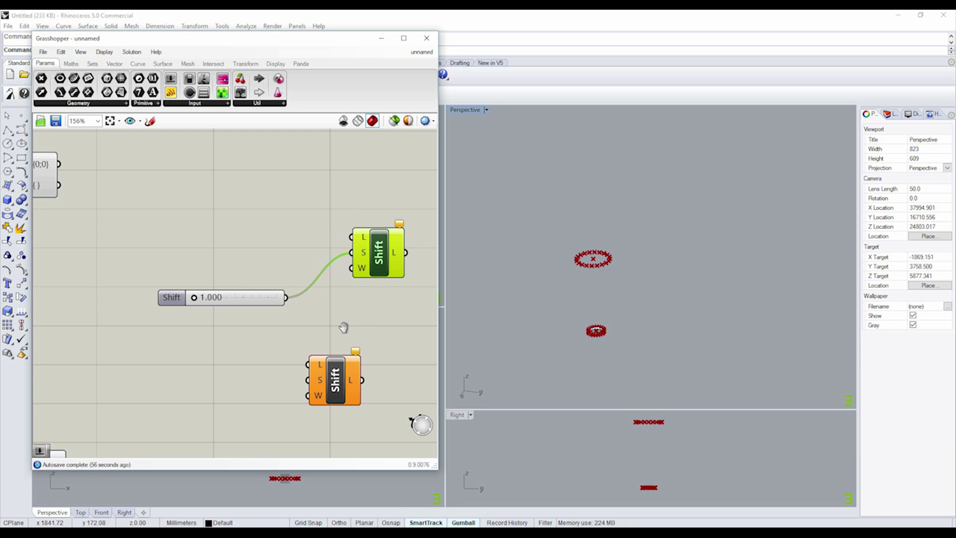
# Step: Duplicate the Shift slider and connect the copy to the lower Shift List's S input
pyautogui.moveTo(343, 327); pyautogui.dragTo(330, 261, button='right')
pyautogui.click(243, 234)
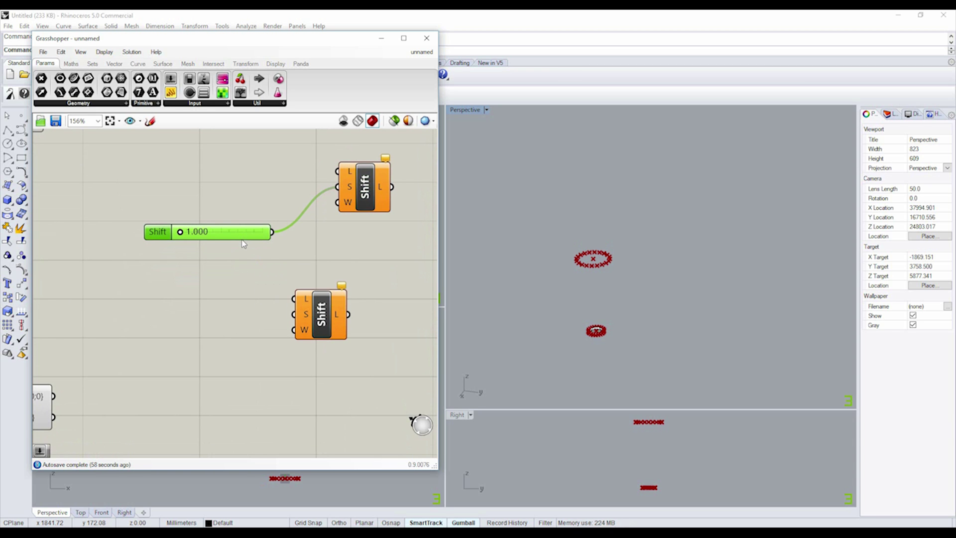
pyautogui.hotkey('ctrl', 'c')
pyautogui.hotkey('ctrl', 'v')
pyautogui.moveTo(230, 235); pyautogui.dragTo(294, 315)
pyautogui.scroll(-3, 339, 374)
pyautogui.click(340, 352)
pyautogui.moveTo(340, 351); pyautogui.dragTo(350, 352)
pyautogui.click(317, 329)
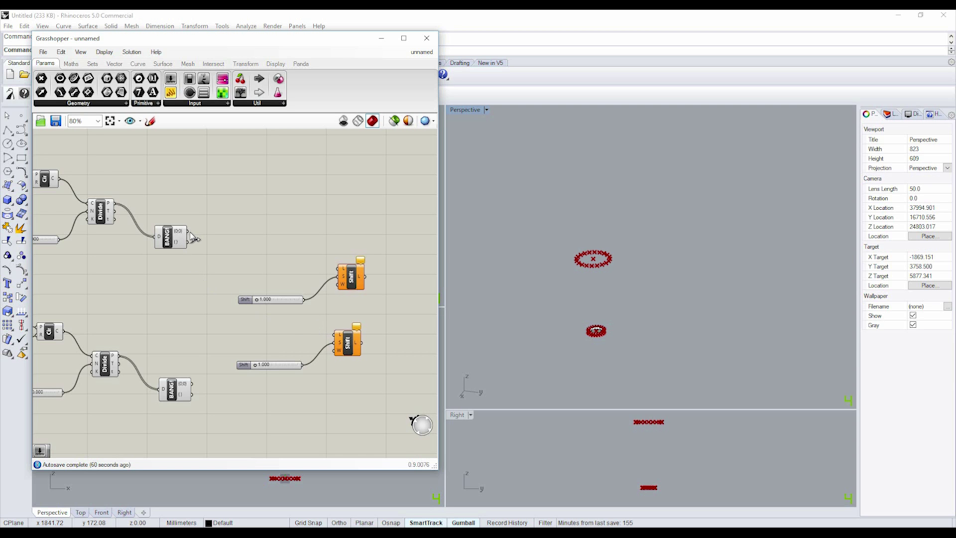
# Step: Cross-connect the first branch outputs: upper Explode Tree to the lower Shift List's L input, lower Explode Tree to the upper one's
pyautogui.moveTo(190, 233); pyautogui.dragTo(333, 340)
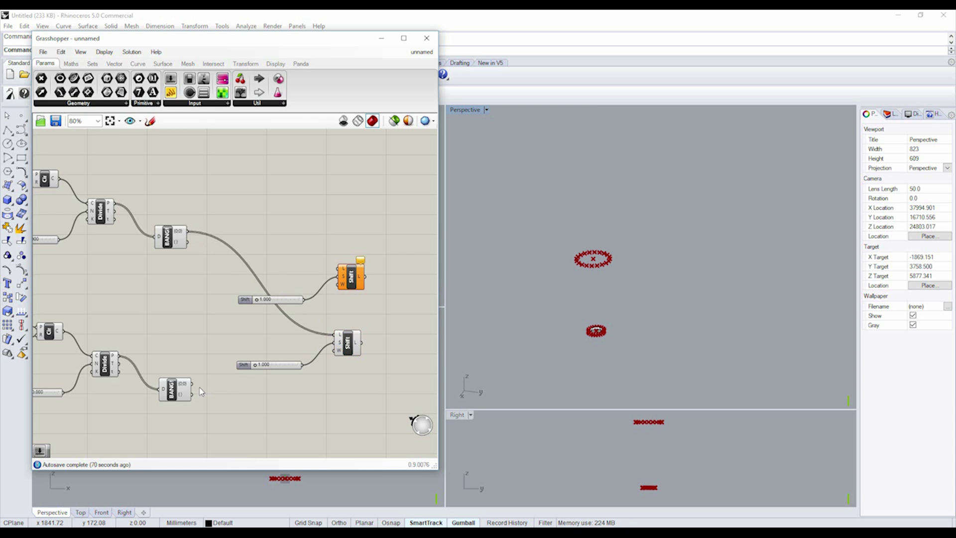
pyautogui.moveTo(196, 390); pyautogui.dragTo(340, 274)
# Step: Copy the lower Shift List with its slider below, and connect the lower Explode Tree's first branch to the copy's L input
pyautogui.moveTo(208, 321); pyautogui.dragTo(387, 385)
pyautogui.keyDown('alt'); pyautogui.moveTo(347, 349); pyautogui.dragTo(340, 408); pyautogui.keyUp('alt')
pyautogui.click(279, 398)
pyautogui.moveTo(191, 384); pyautogui.dragTo(329, 395)
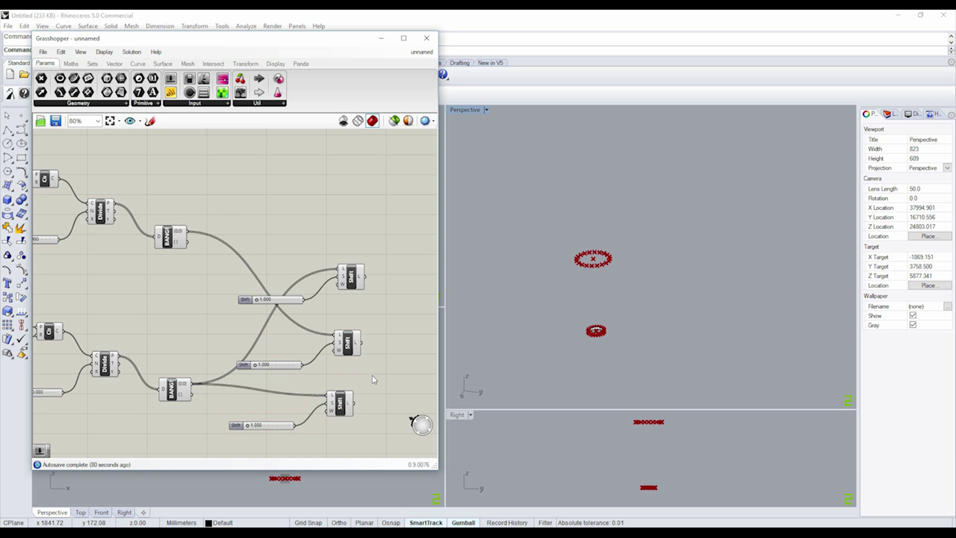
pyautogui.moveTo(375, 380); pyautogui.dragTo(349, 343, button='right')
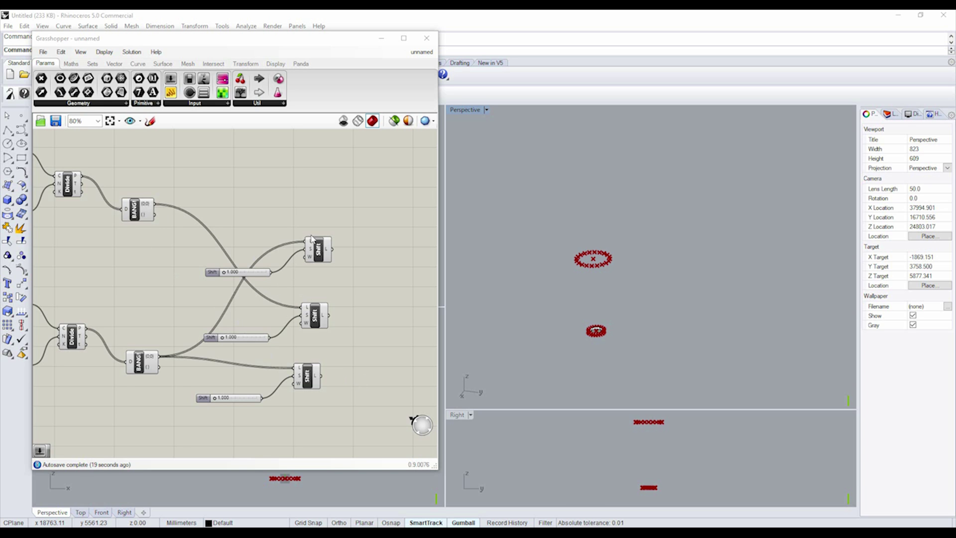
pyautogui.moveTo(345, 342); pyautogui.dragTo(279, 319, button='right')
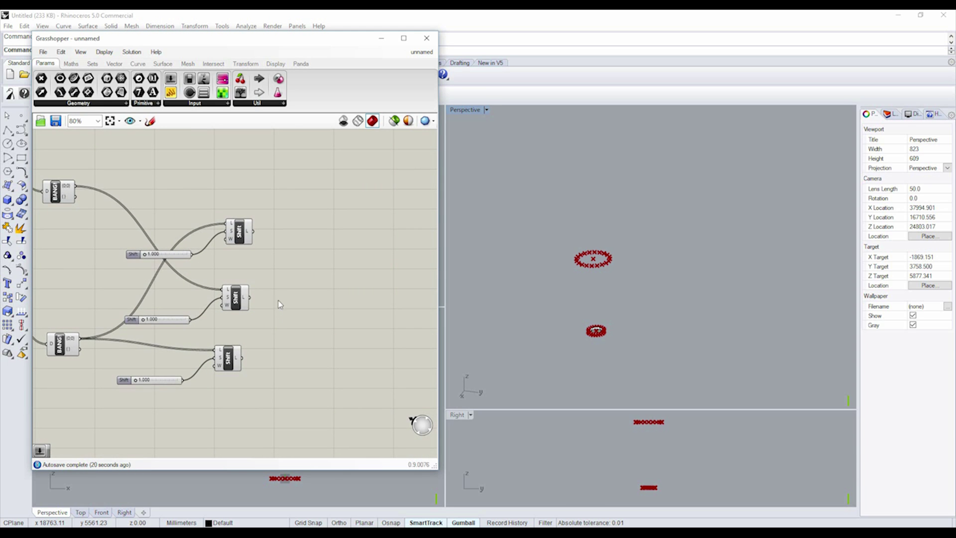
pyautogui.doubleClick(304, 282)
pyautogui.write('lin')
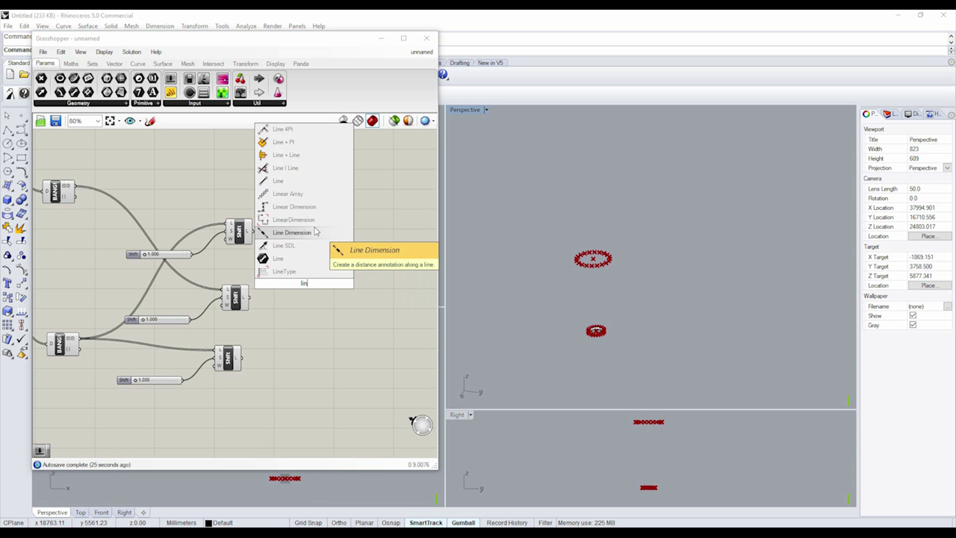
pyautogui.click(273, 261)
pyautogui.moveTo(274, 265); pyautogui.dragTo(322, 303)
pyautogui.press('Delete')
pyautogui.rightClick(322, 280)
pyautogui.click(316, 275)
# Step: Add a two-point Line (Ln) component to the right of the Shift List components
pyautogui.doubleClick(319, 277)
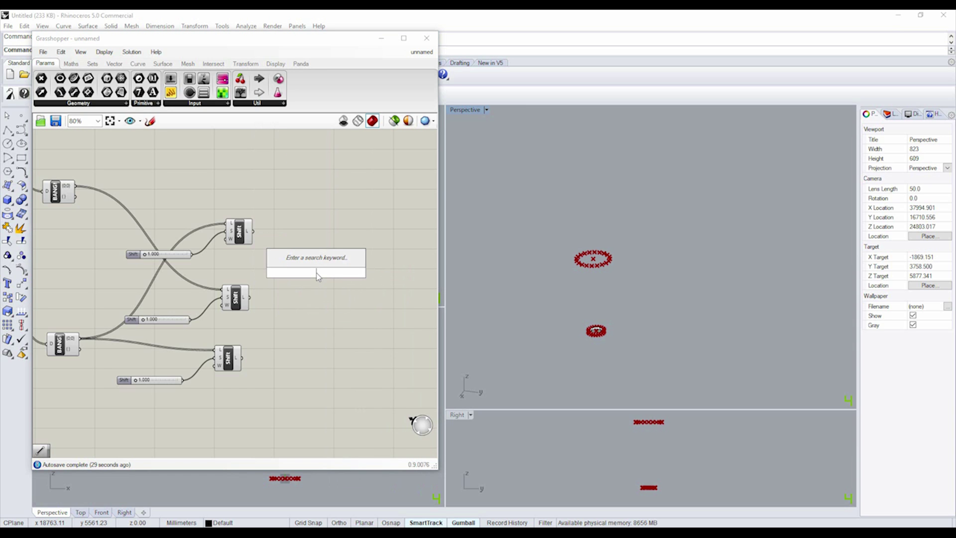
pyautogui.write('ln')
pyautogui.click(319, 263)
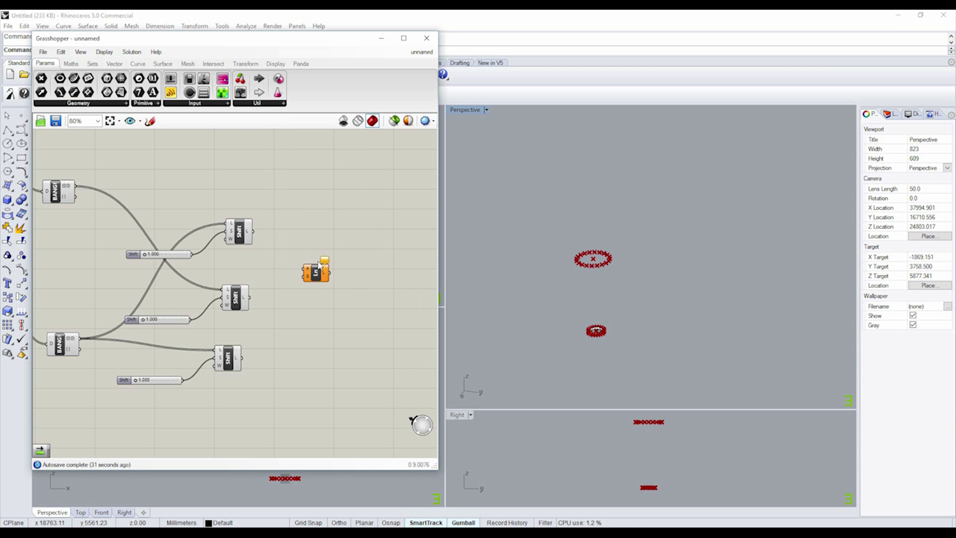
pyautogui.moveTo(318, 283); pyautogui.dragTo(318, 268)
pyautogui.scroll(3, 598, 308)
pyautogui.scroll(2, 584, 314)
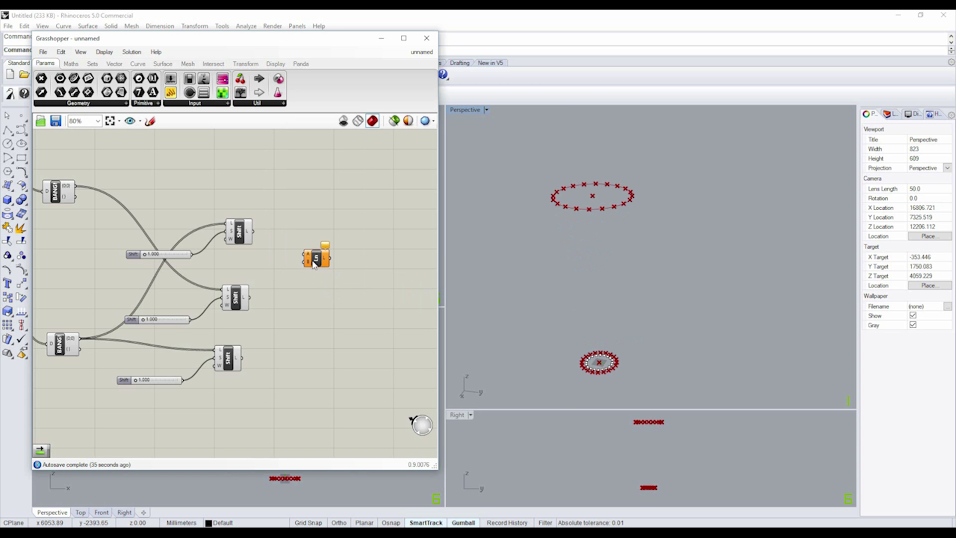
# Step: Place a copy of the Line component below the first one
pyautogui.hotkey('ctrl', 'v')
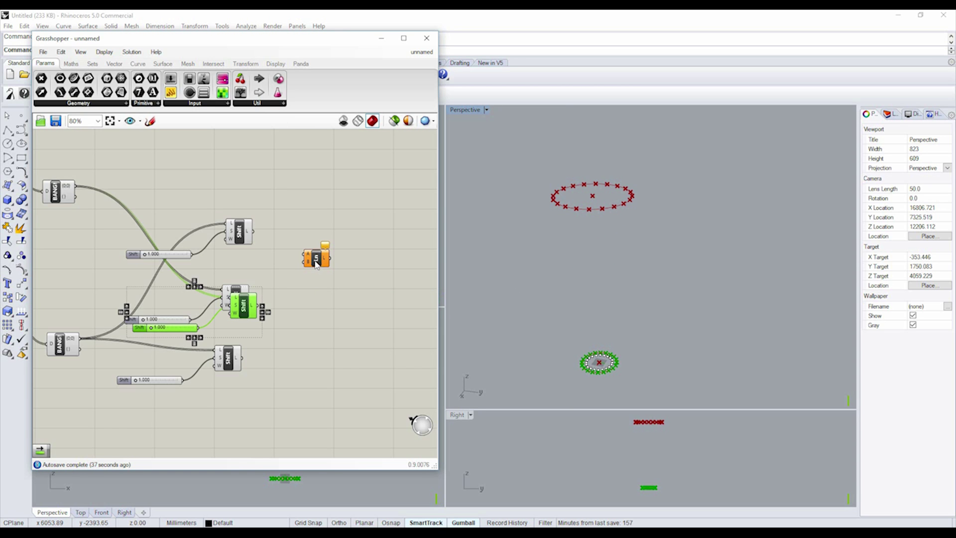
pyautogui.hotkey('ctrl', 'z')
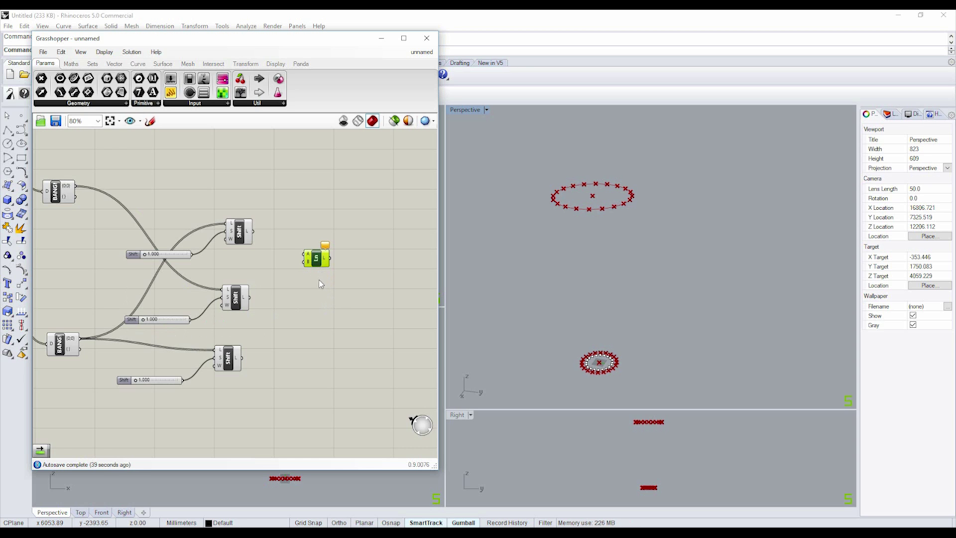
pyautogui.keyDown('alt'); pyautogui.moveTo(320, 266); pyautogui.dragTo(311, 312); pyautogui.keyUp('alt')
pyautogui.click(294, 271)
# Step: Connect the upper Shift List to the upper Line's B input and the middle Shift List to its A input
pyautogui.scroll(4, 294, 271)
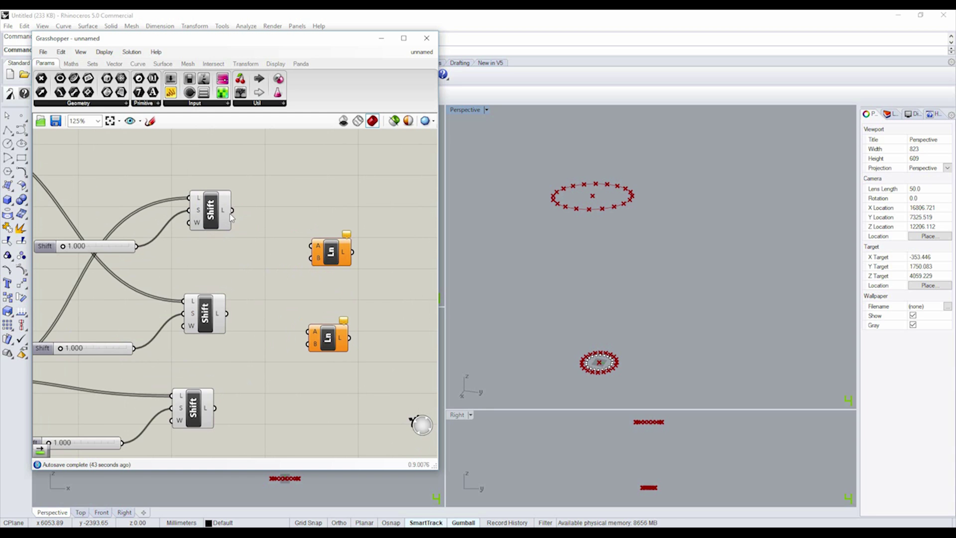
pyautogui.moveTo(230, 214); pyautogui.dragTo(311, 258)
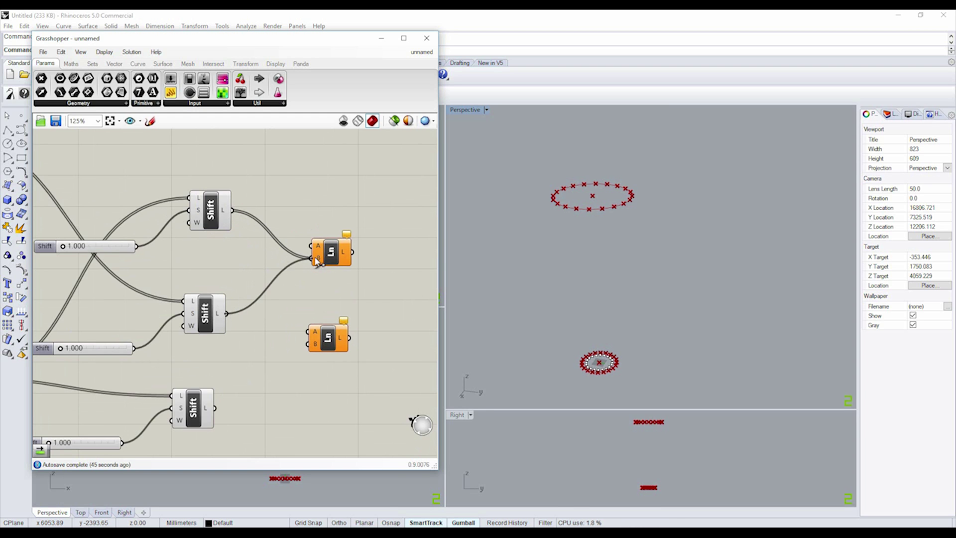
pyautogui.moveTo(320, 257); pyautogui.dragTo(322, 248)
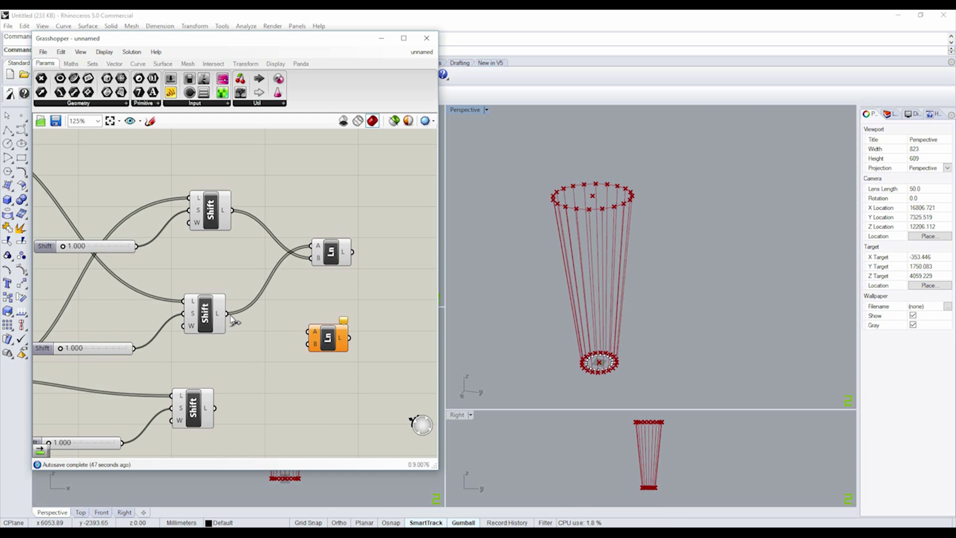
# Step: Connect the middle Shift List to the lower Line's A input and the bottom Shift List to its B input
pyautogui.moveTo(257, 333); pyautogui.dragTo(260, 335)
pyautogui.moveTo(260, 335); pyautogui.dragTo(308, 331)
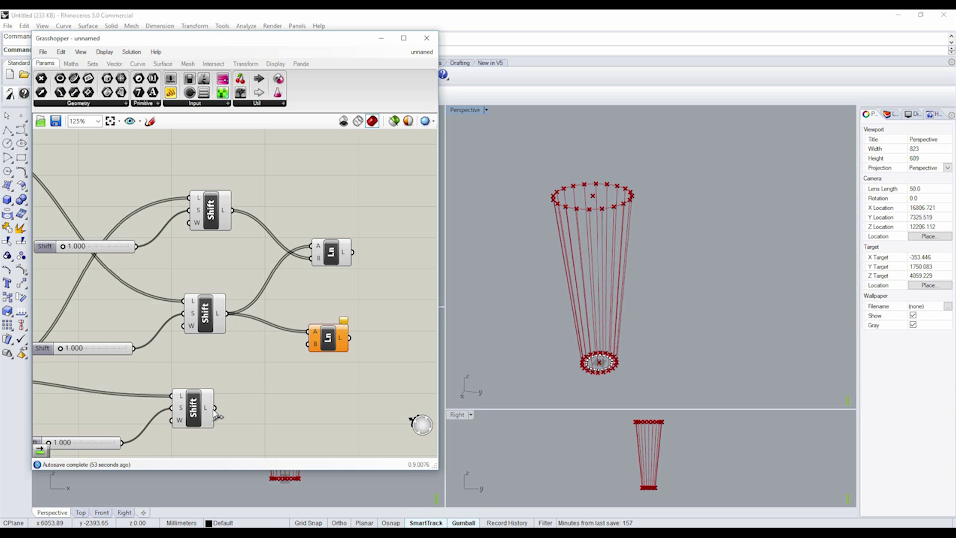
pyautogui.moveTo(214, 408); pyautogui.dragTo(307, 344)
# Step: Examine the lines between the circles in the Perspective viewport, and enlarge the Right viewport
pyautogui.click(517, 331)
pyautogui.moveTo(137, 313); pyautogui.dragTo(243, 274, button='right')
pyautogui.scroll(10, 596, 244)
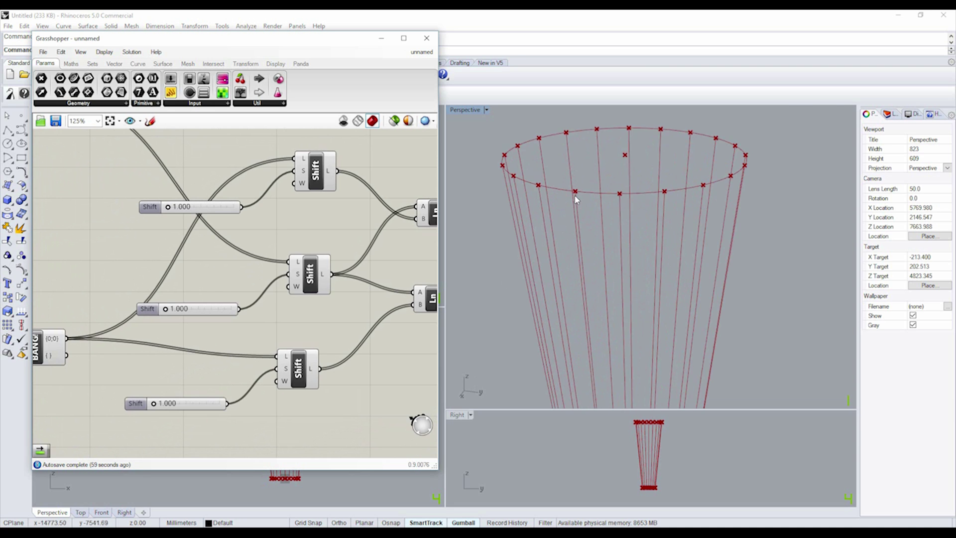
pyautogui.scroll(-5, 576, 199)
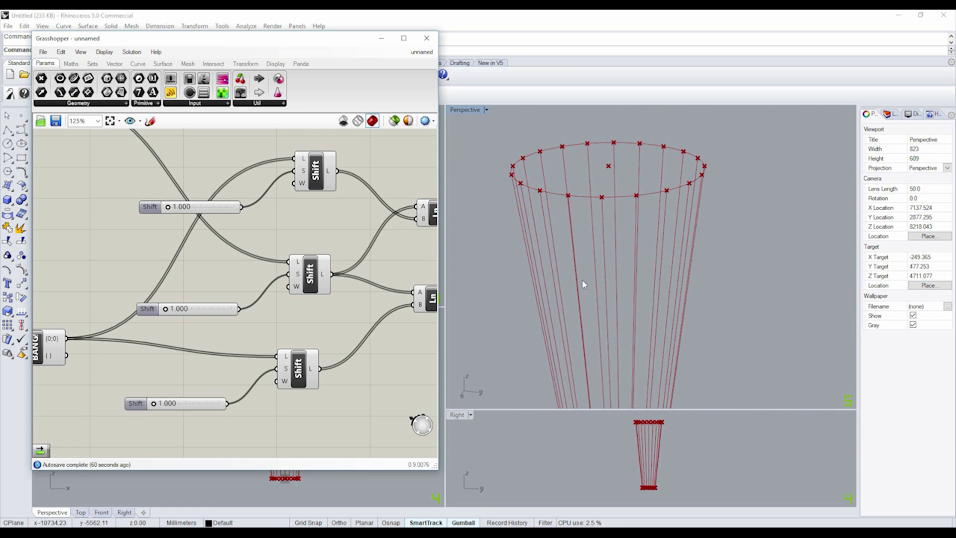
pyautogui.moveTo(584, 285); pyautogui.dragTo(592, 367, button='right')
pyautogui.middleClick(593, 367)
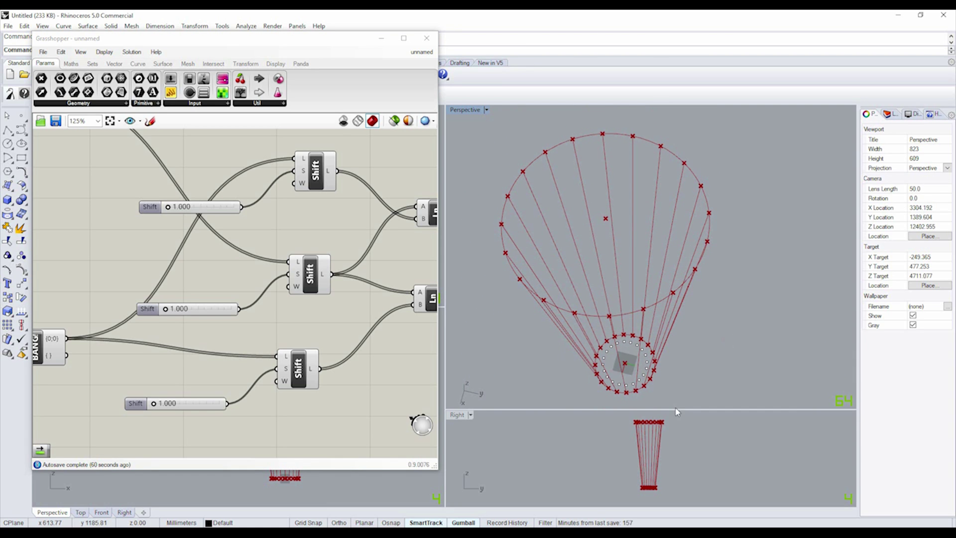
pyautogui.moveTo(676, 411); pyautogui.dragTo(692, 289)
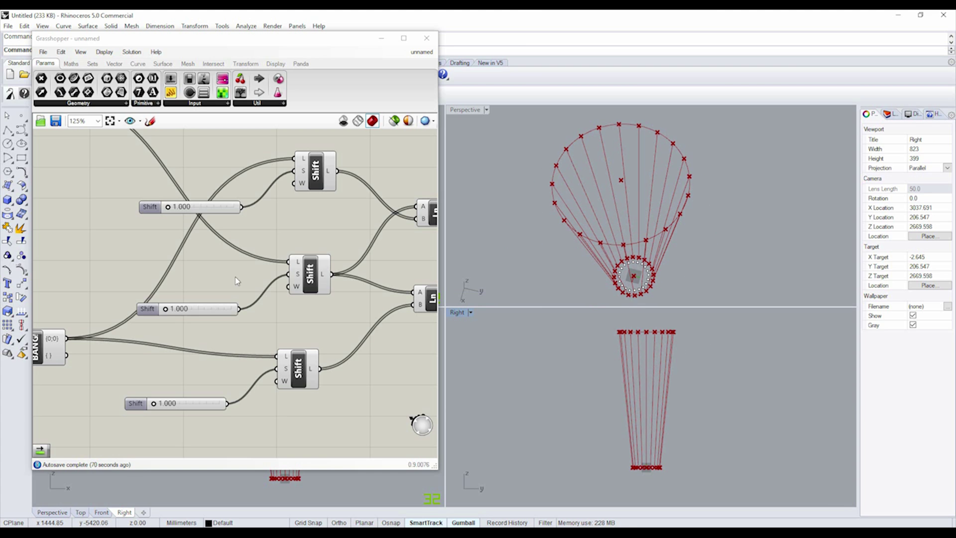
# Step: Set the three Shift sliders to 3, 6 and 12, from the uppermost to the lowest
pyautogui.click(169, 207)
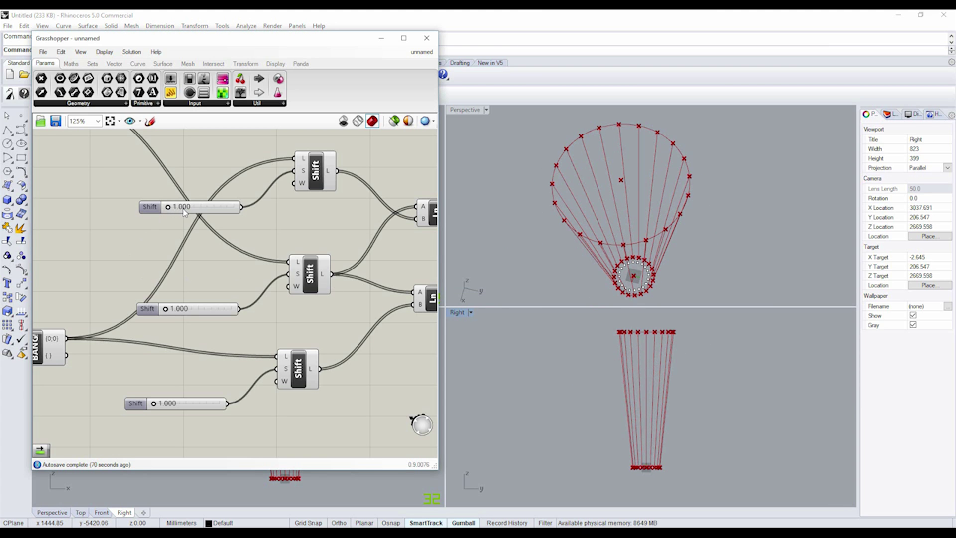
pyautogui.doubleClick(176, 208)
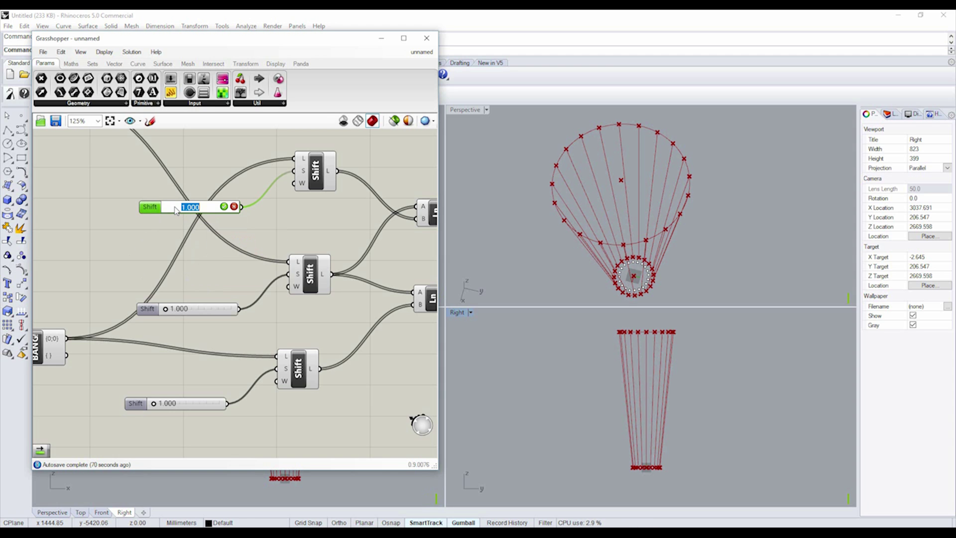
pyautogui.write('3')
pyautogui.press('Return')
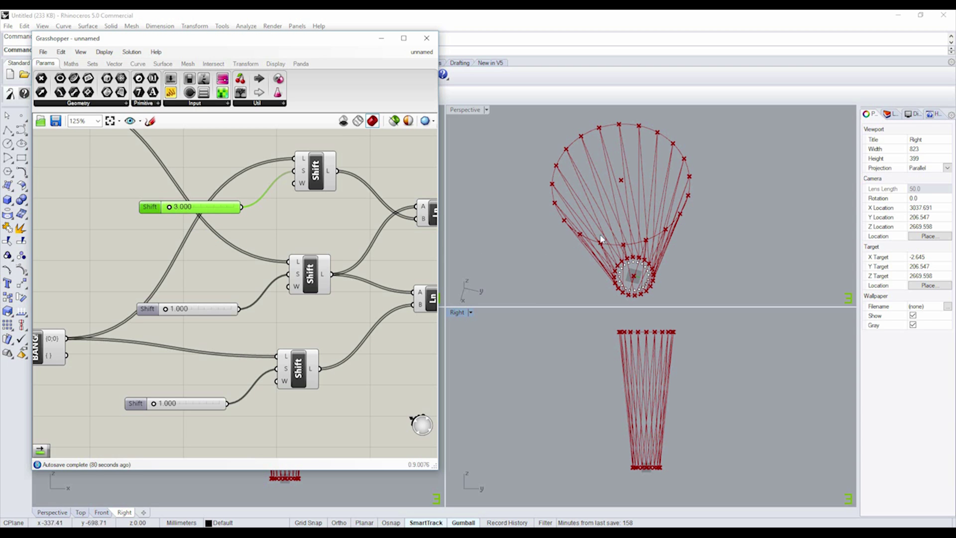
pyautogui.doubleClick(178, 312)
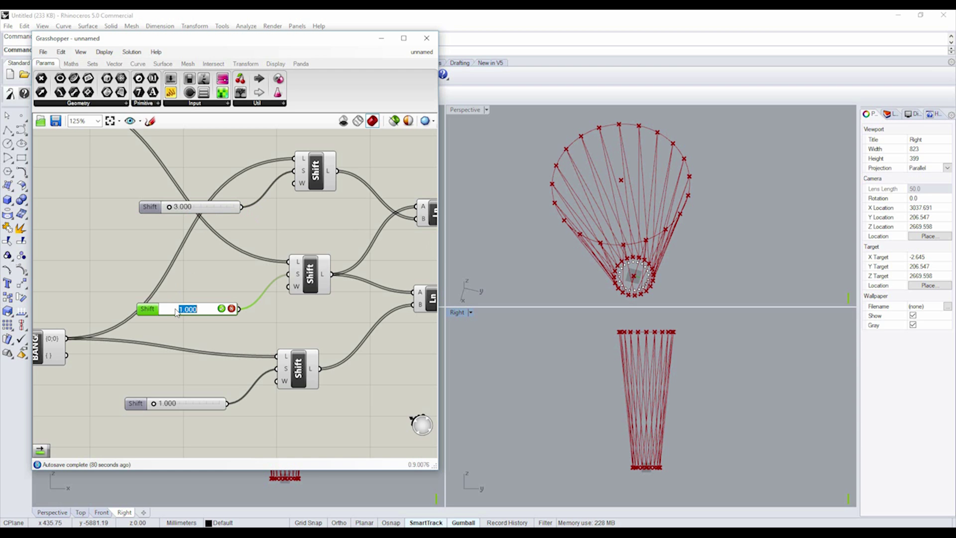
pyautogui.write('6')
pyautogui.press('Return')
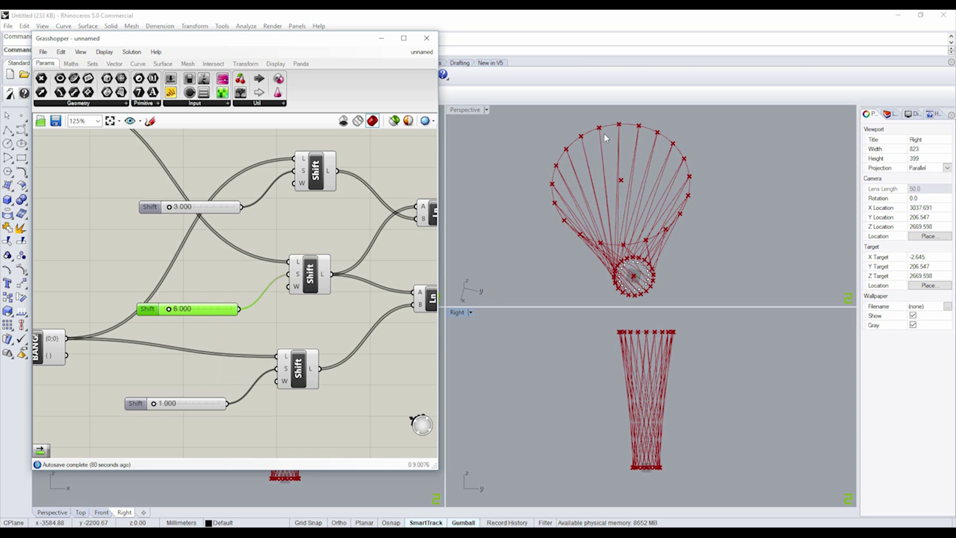
pyautogui.doubleClick(163, 405)
pyautogui.write('12')
pyautogui.press('Return')
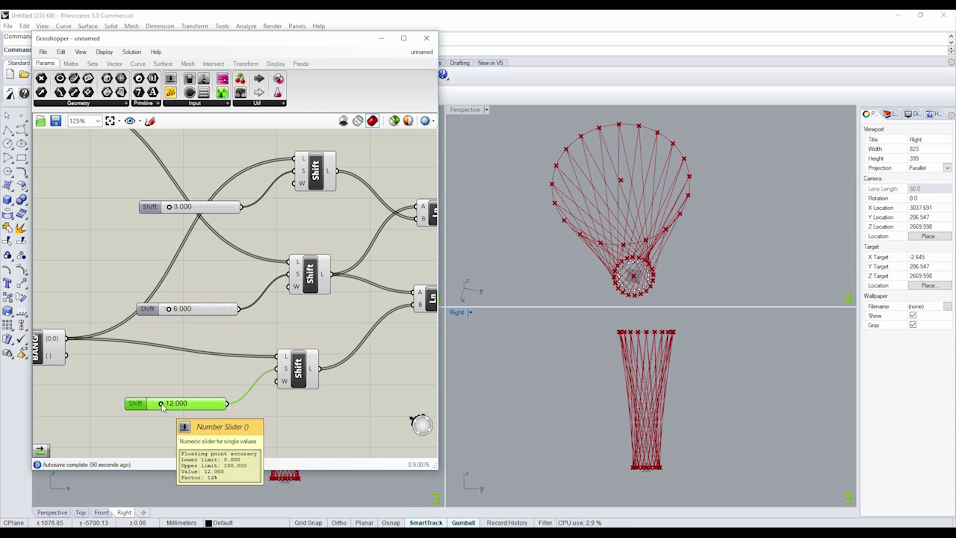
pyautogui.click(394, 267)
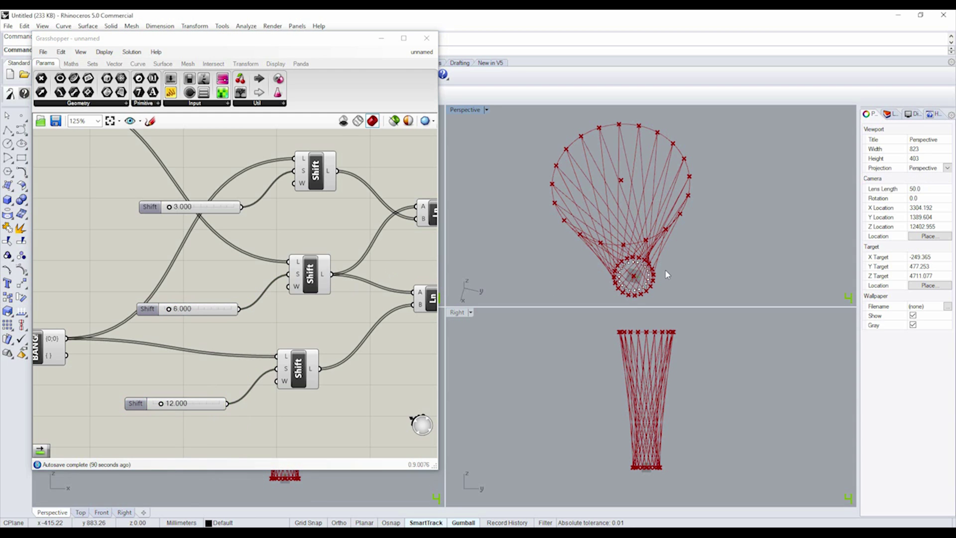
pyautogui.moveTo(689, 271); pyautogui.dragTo(685, 209, button='right')
pyautogui.scroll(-3, 673, 216)
pyautogui.scroll(-5, 305, 222)
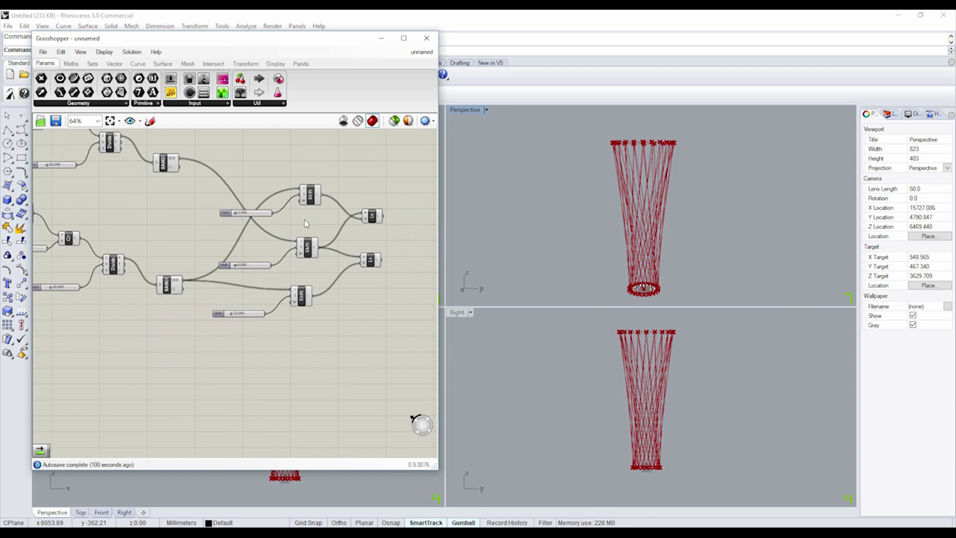
# Step: Set the Radius slider of the elevated circle to 2000
pyautogui.scroll(4, 269, 220)
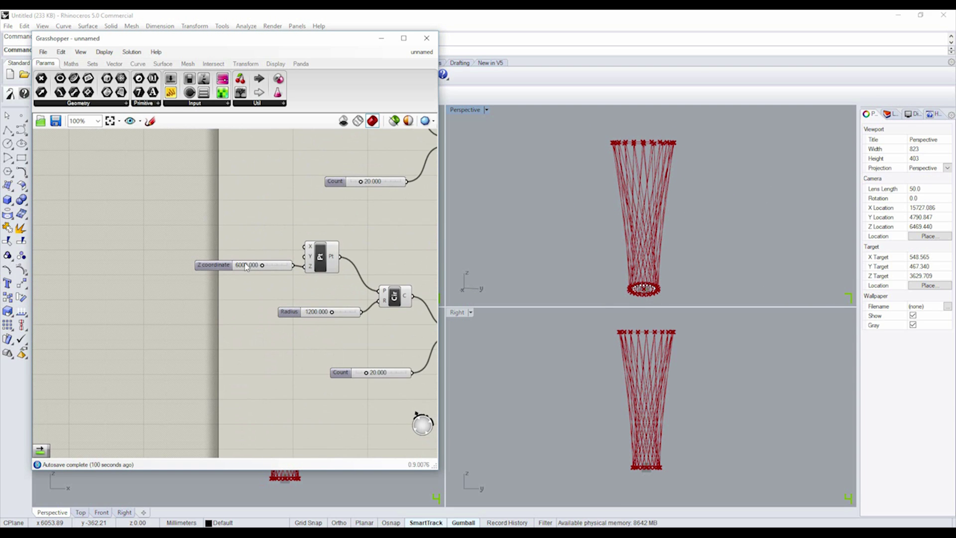
pyautogui.scroll(-2, 279, 267)
pyautogui.scroll(3, 263, 309)
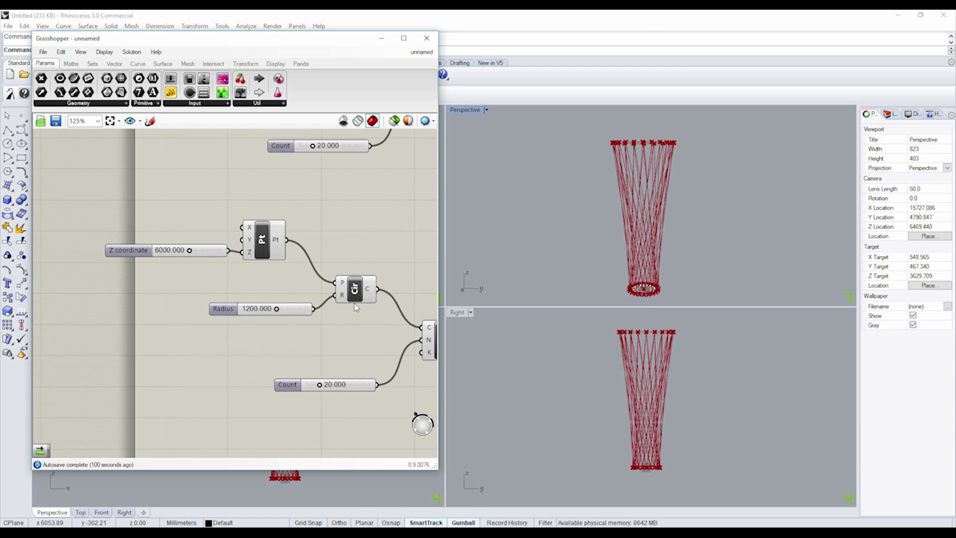
pyautogui.doubleClick(262, 309)
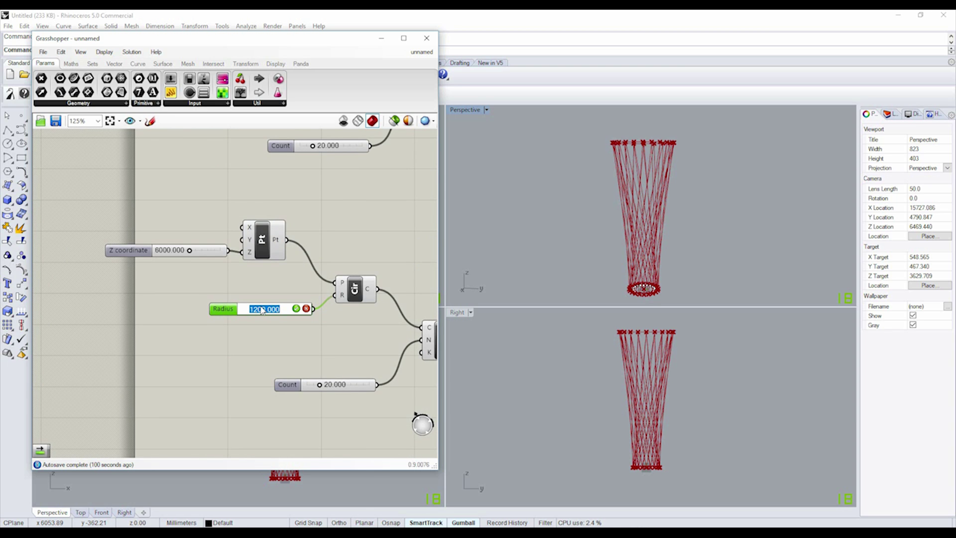
pyautogui.write('2000')
pyautogui.press('Return')
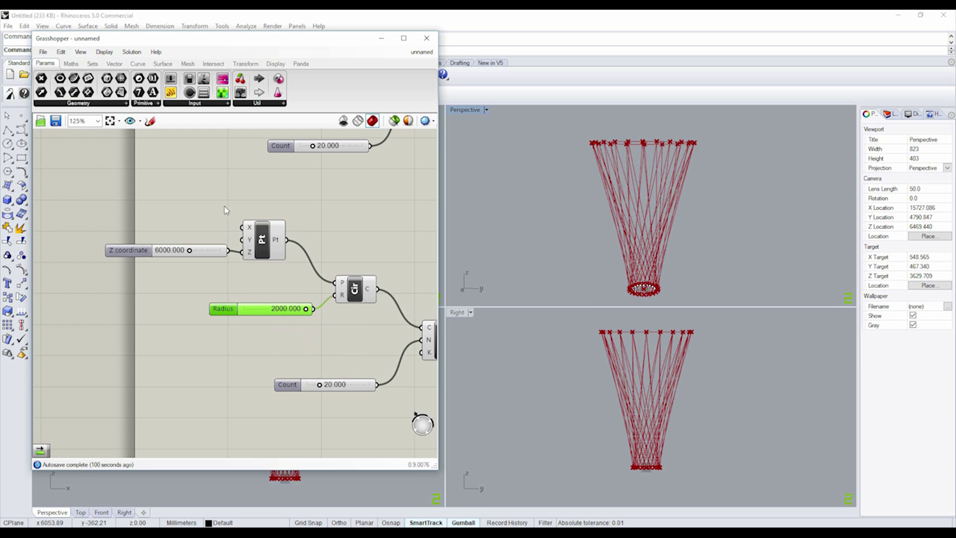
# Step: Set the Z coordinate slider of the elevated circle's centre point to 7000
pyautogui.doubleClick(172, 251)
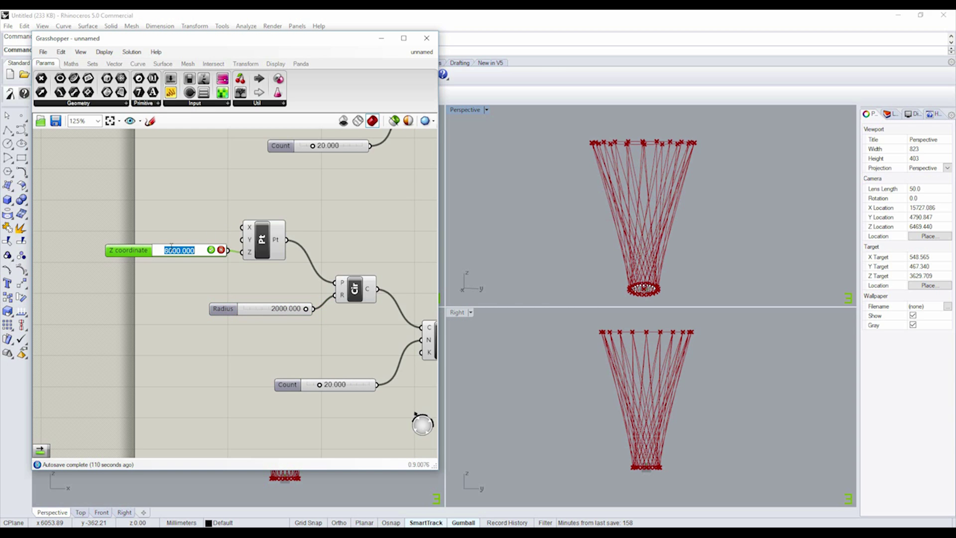
pyautogui.write('7000')
pyautogui.press('Return')
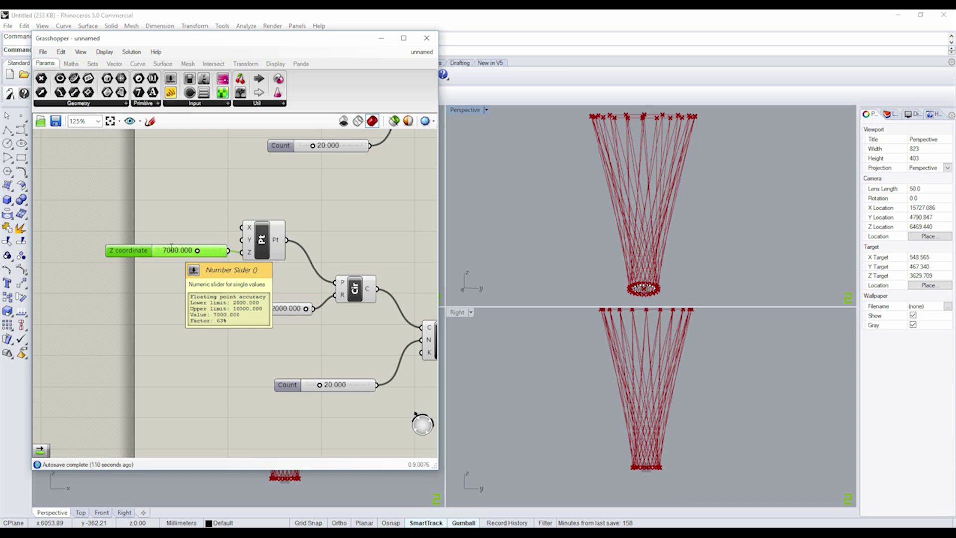
pyautogui.click(319, 213)
# Step: Add a Pipe component beside the Line components and connect the upper Line's output to its C input
pyautogui.scroll(-1, 319, 213)
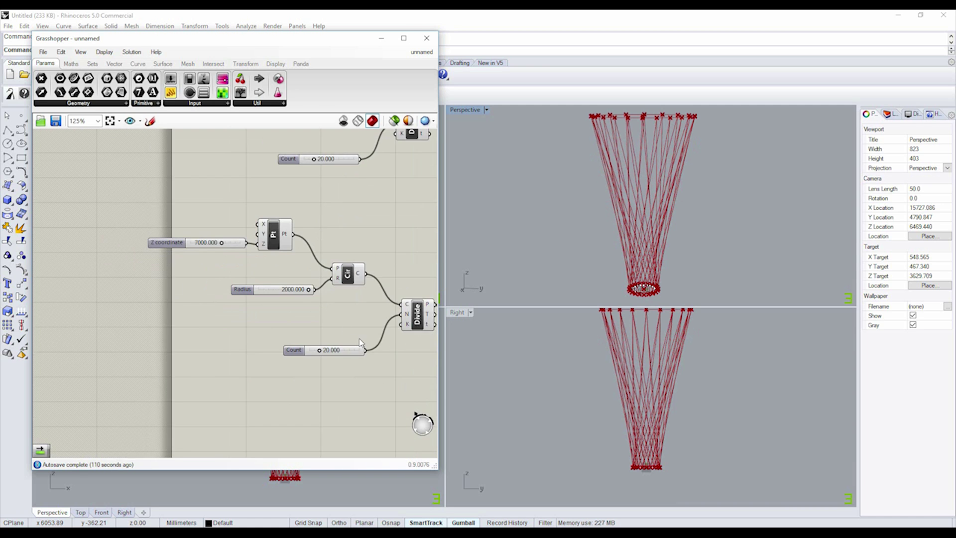
pyautogui.scroll(2, 312, 368)
pyautogui.scroll(-4, 311, 369)
pyautogui.moveTo(311, 369); pyautogui.dragTo(303, 326, button='right')
pyautogui.scroll(4, 319, 298)
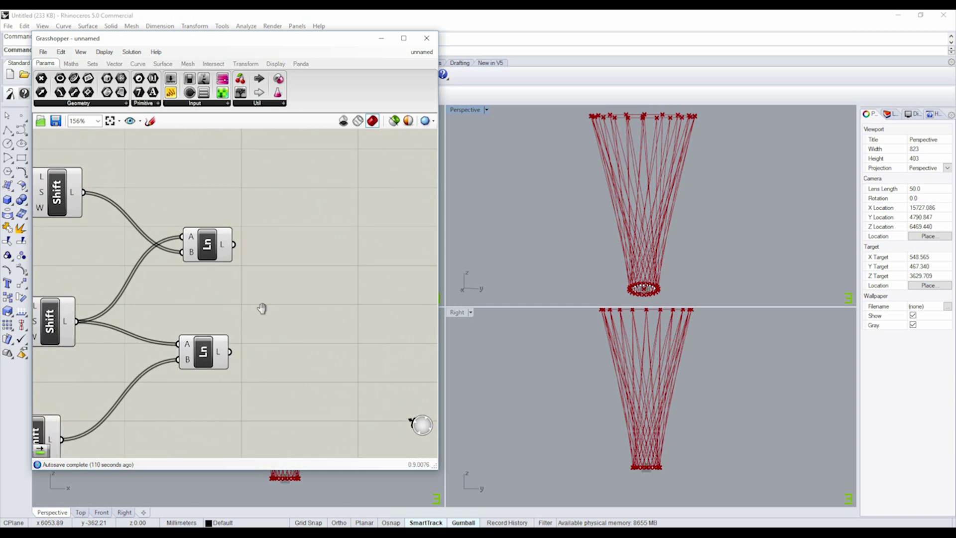
pyautogui.doubleClick(320, 290)
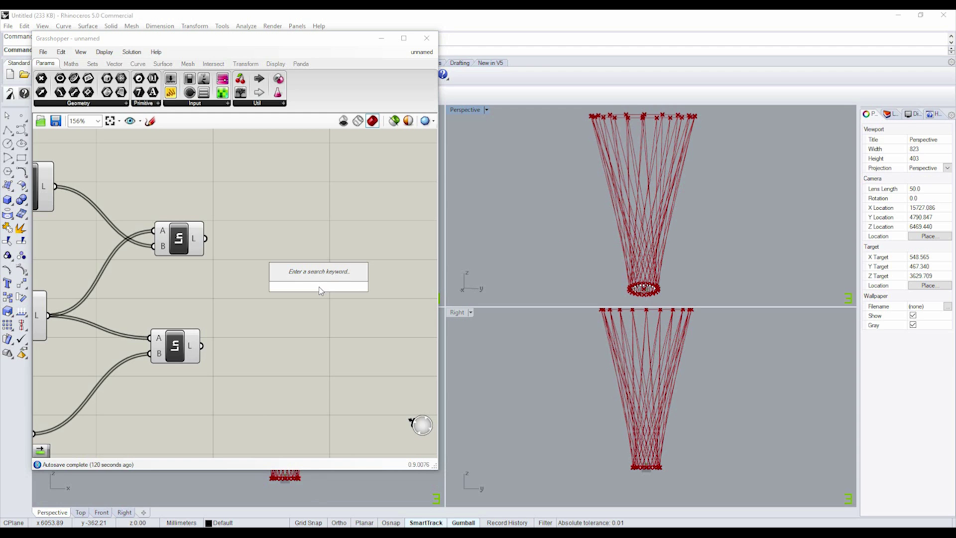
pyautogui.write('pipe')
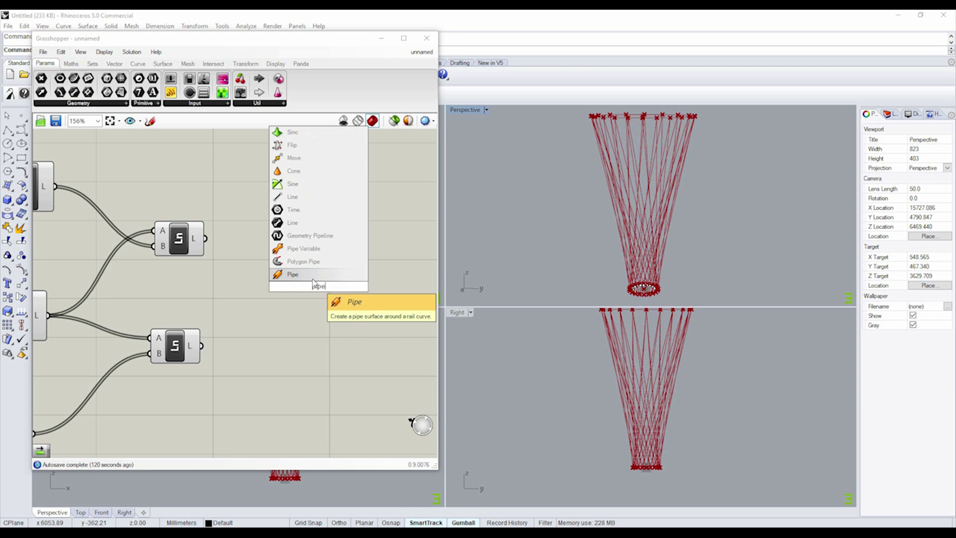
pyautogui.press('Return')
pyautogui.moveTo(324, 273); pyautogui.dragTo(338, 232)
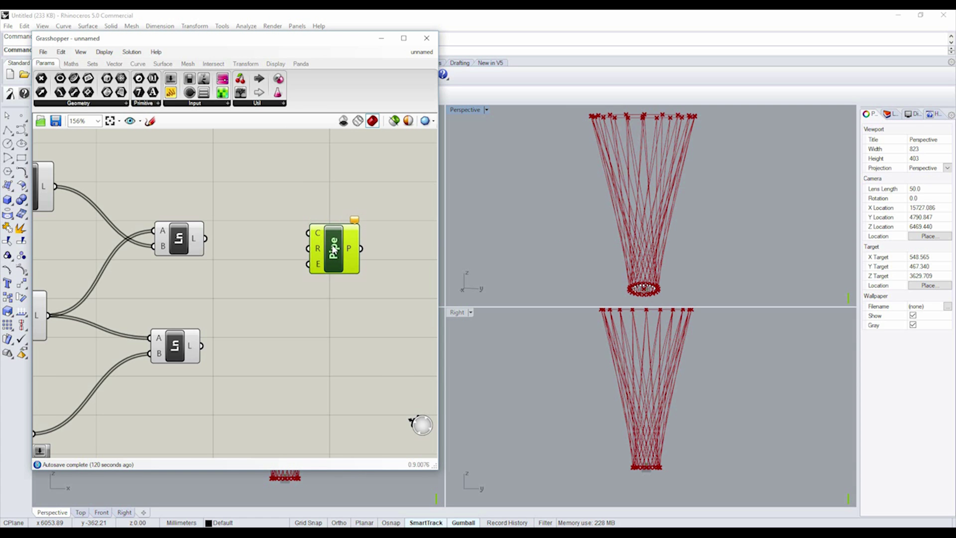
pyautogui.click(240, 301)
pyautogui.moveTo(205, 238); pyautogui.dragTo(306, 232)
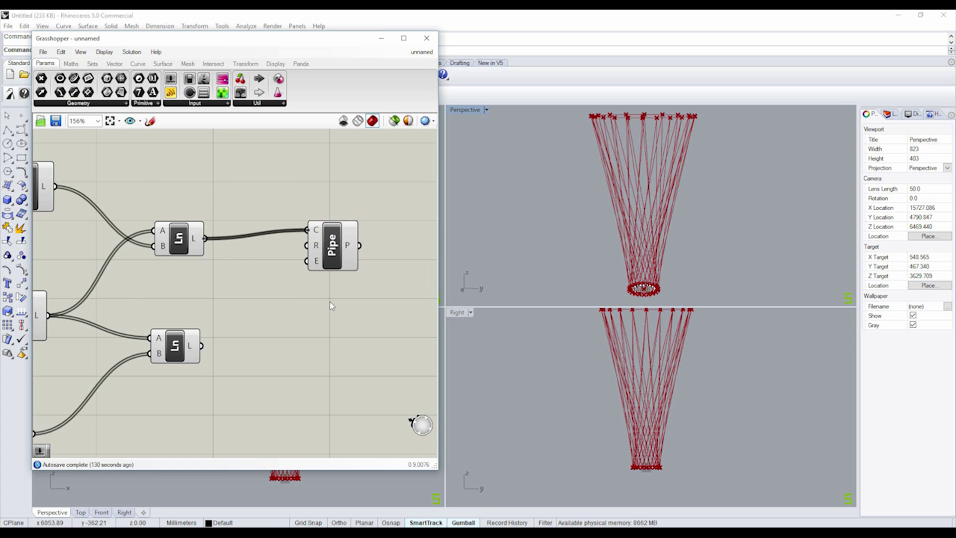
# Step: Duplicate the uppermost Shift slider beside the Pipe component and connect the copy to the Pipe's R input
pyautogui.scroll(-3, 333, 306)
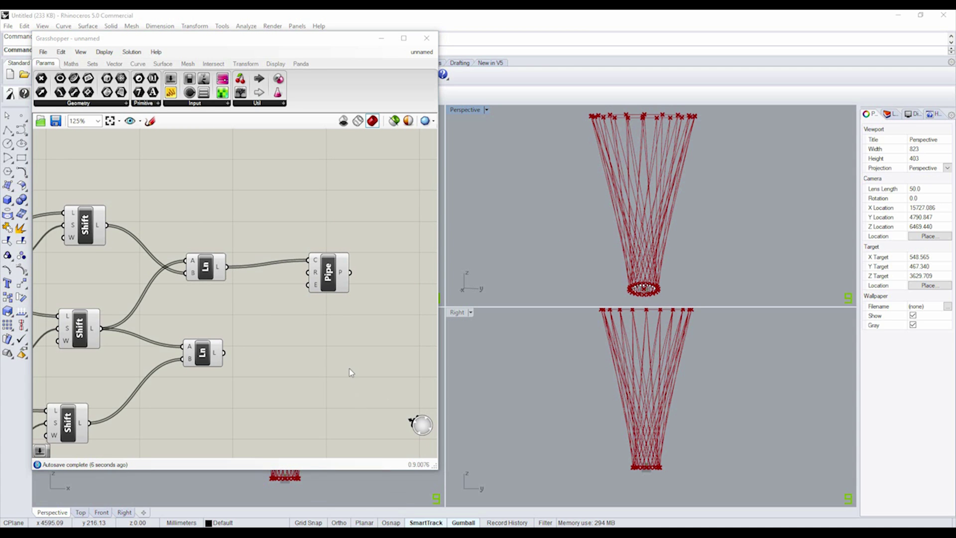
pyautogui.moveTo(278, 296); pyautogui.dragTo(411, 271, button='right')
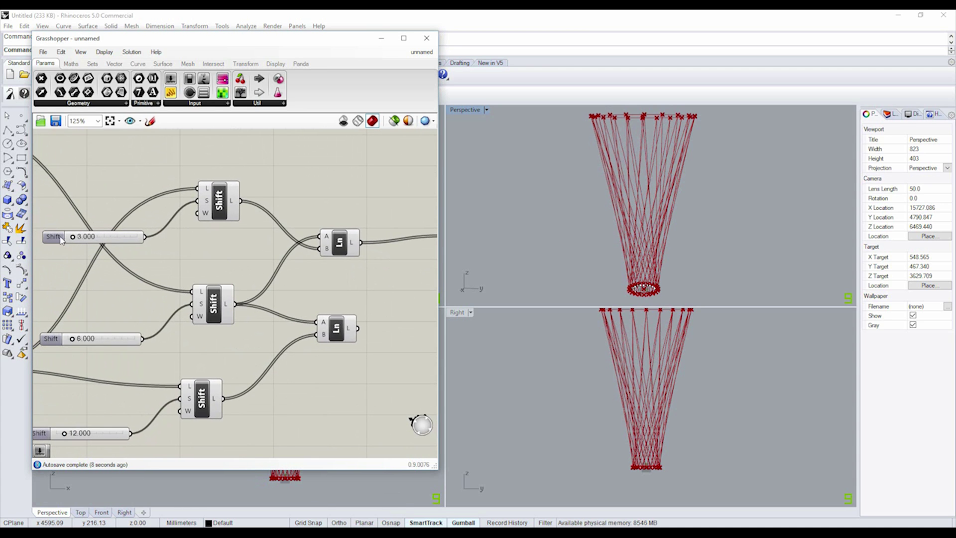
pyautogui.keyDown('alt'); pyautogui.moveTo(58, 238); pyautogui.dragTo(370, 297); pyautogui.keyUp('alt')
pyautogui.moveTo(371, 298); pyautogui.dragTo(207, 299, button='right')
pyautogui.moveTo(303, 268); pyautogui.dragTo(380, 269)
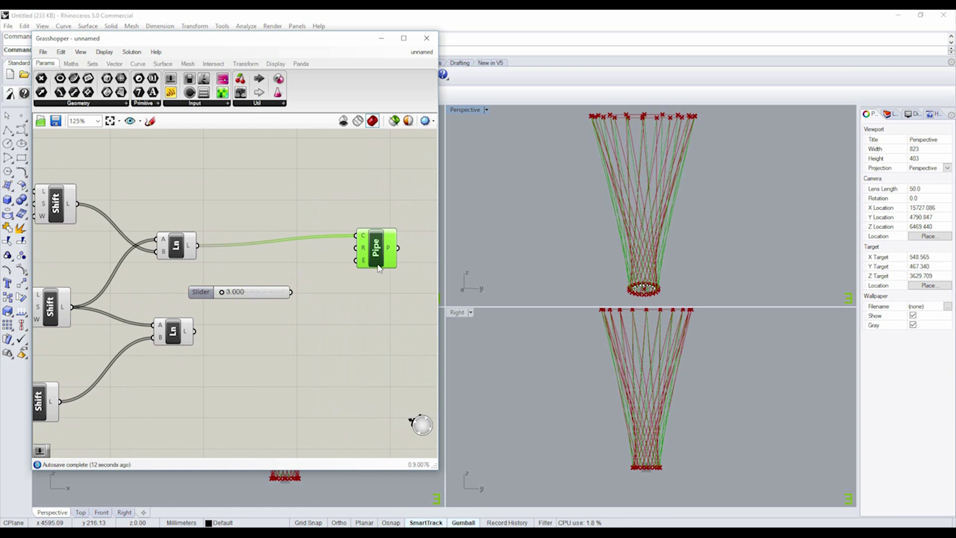
pyautogui.moveTo(201, 298); pyautogui.dragTo(228, 299)
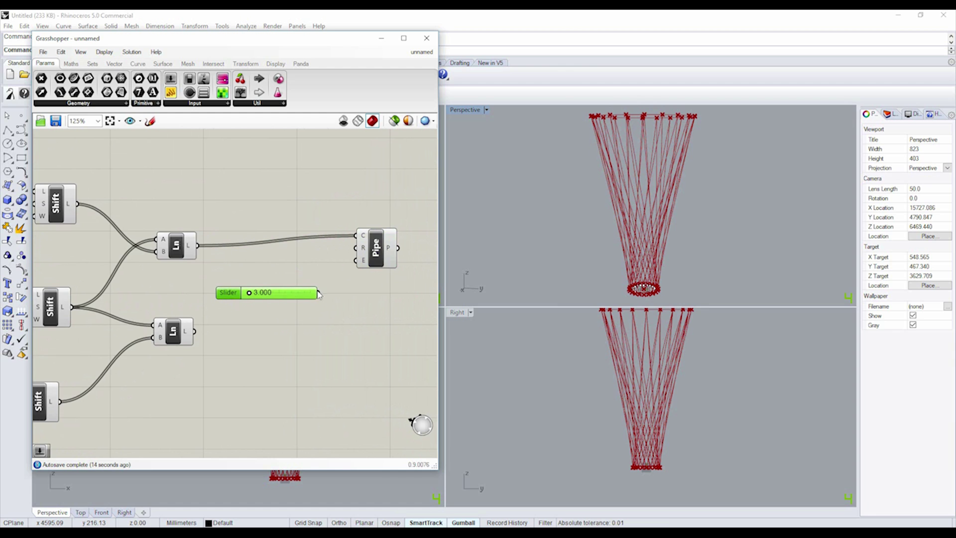
pyautogui.moveTo(319, 293); pyautogui.dragTo(355, 248)
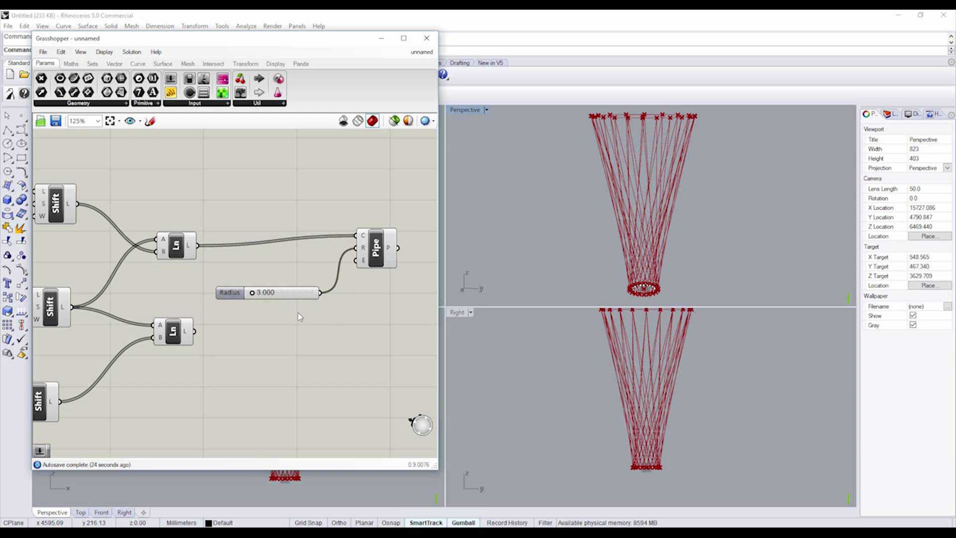
# Step: Set the Pipe's Radius slider to 12
pyautogui.doubleClick(271, 298)
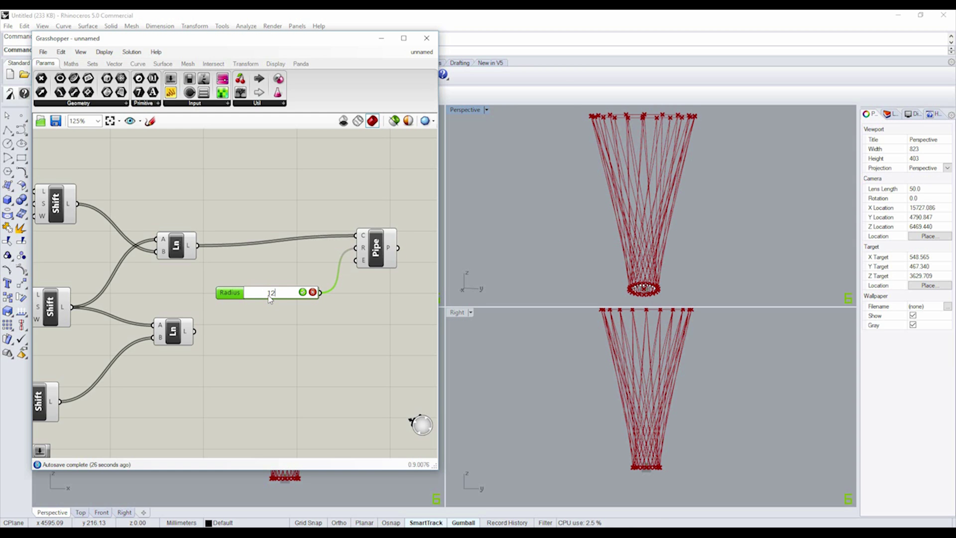
pyautogui.write('12')
pyautogui.press('Return')
pyautogui.click(327, 363)
# Step: Duplicate the Pipe with its Radius slider and connect the lower Line's output to the copy's C input
pyautogui.click(379, 259)
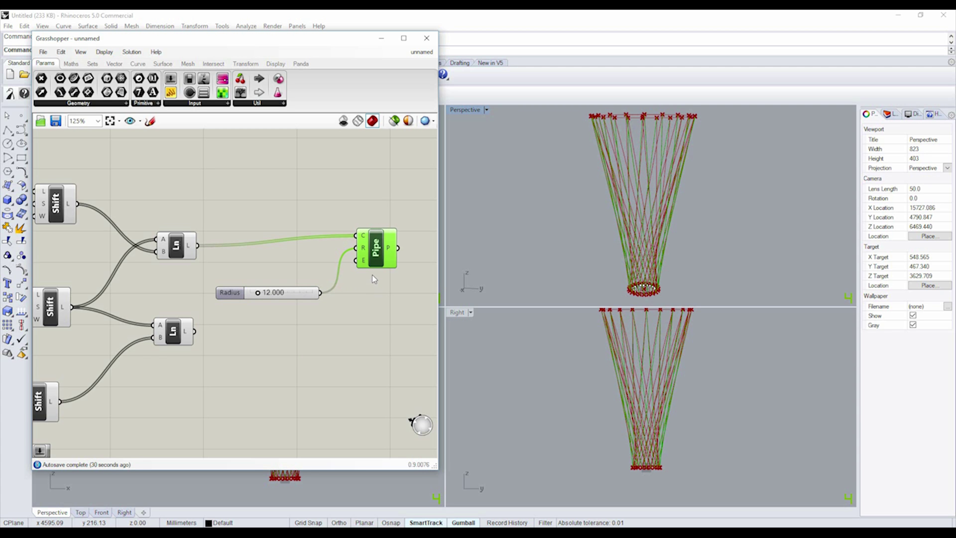
pyautogui.moveTo(376, 314); pyautogui.dragTo(288, 238)
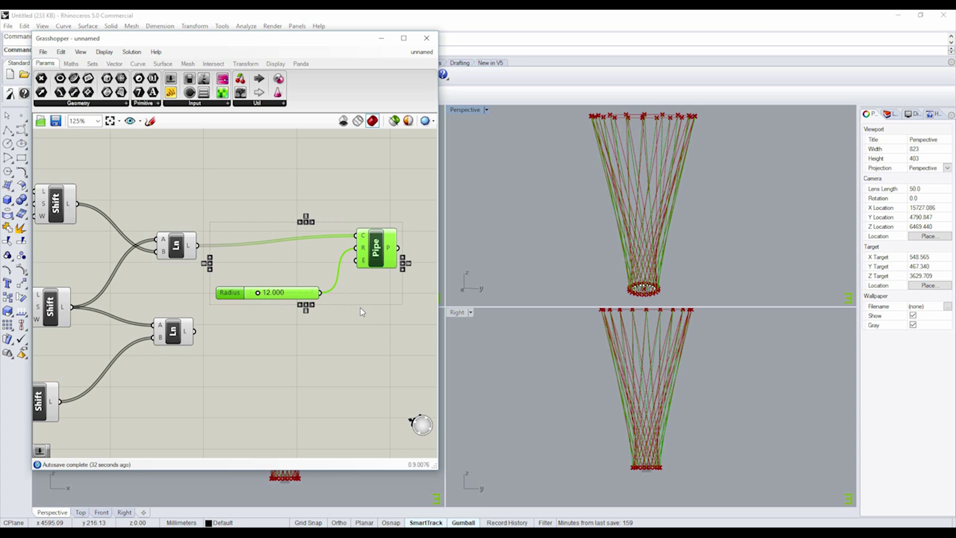
pyautogui.hotkey('ctrl', 'c')
pyautogui.hotkey('ctrl', 'v')
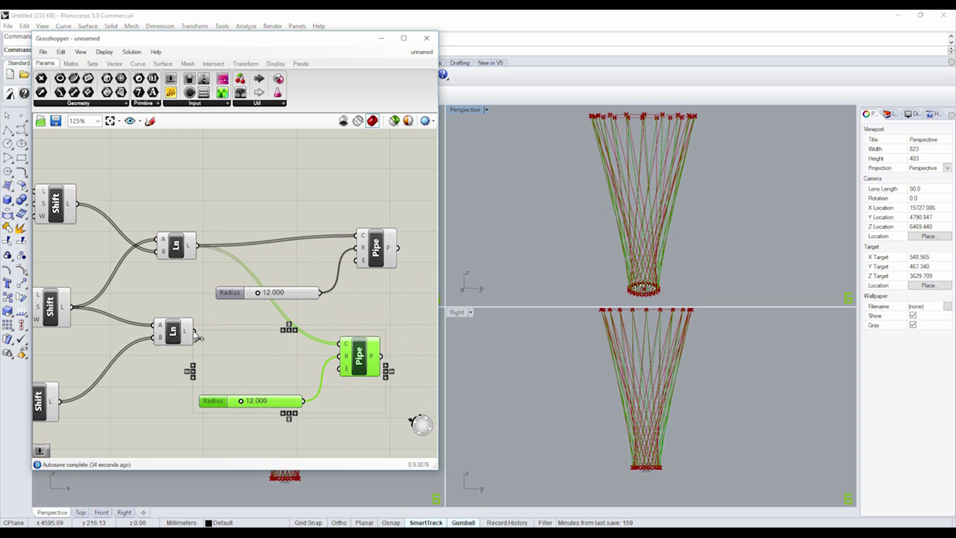
pyautogui.moveTo(195, 333); pyautogui.dragTo(340, 344)
pyautogui.click(390, 304)
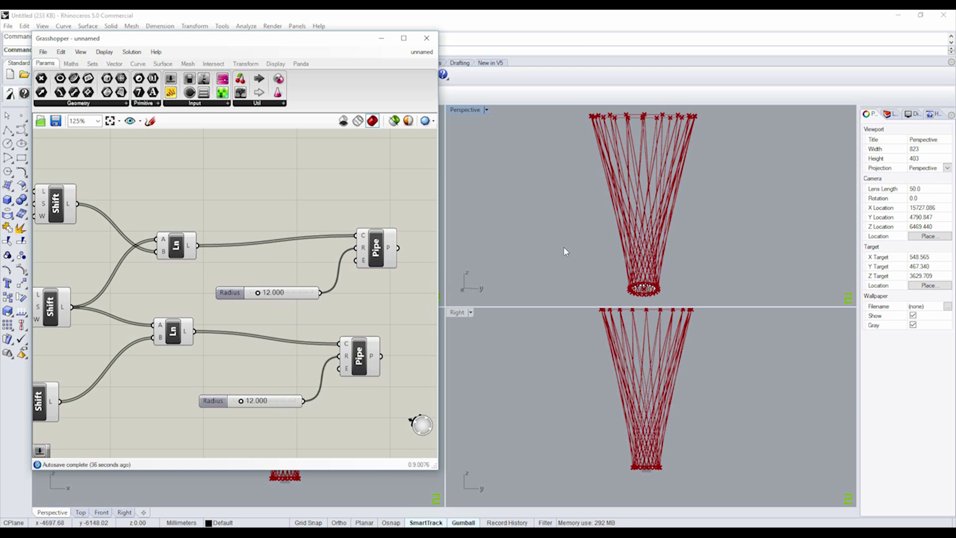
# Step: Set the Radius sliders of both Pipe components to 25
pyautogui.scroll(6, 634, 128)
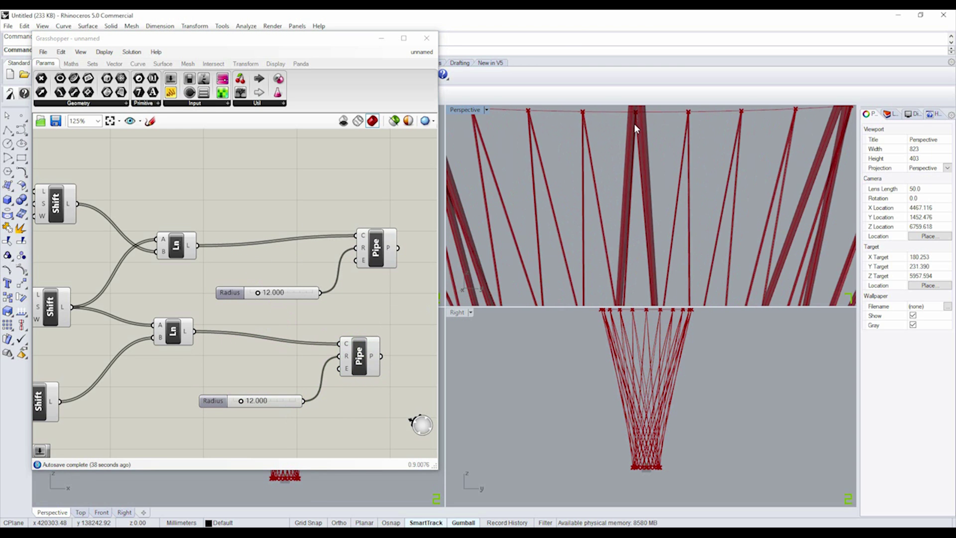
pyautogui.moveTo(634, 127); pyautogui.dragTo(646, 199, button='right')
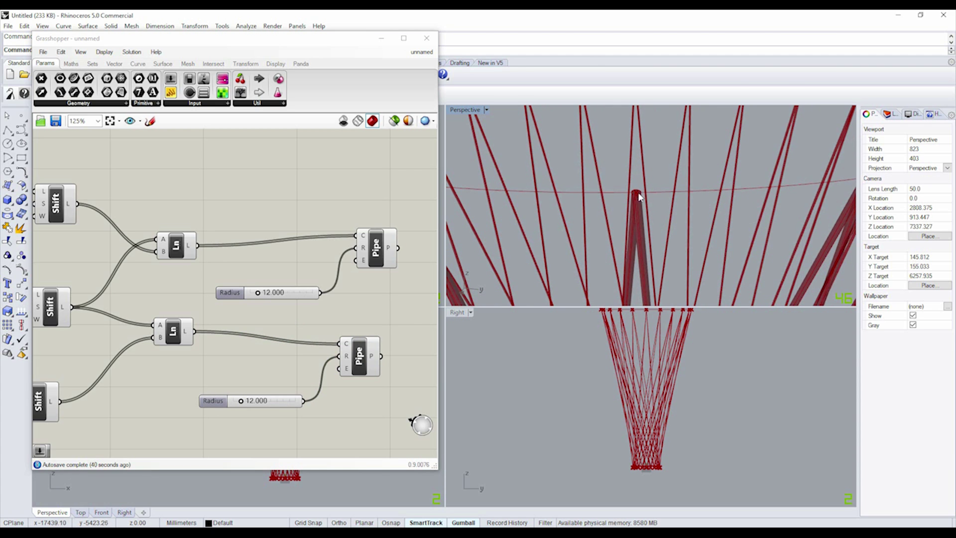
pyautogui.scroll(-3, 642, 207)
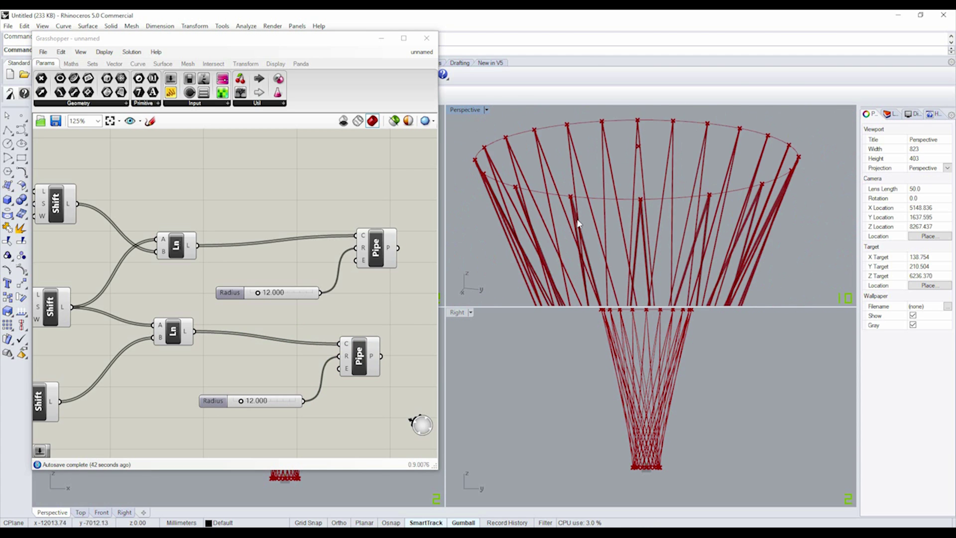
pyautogui.scroll(3, 575, 214)
pyautogui.doubleClick(271, 293)
pyautogui.write('25')
pyautogui.press('Return')
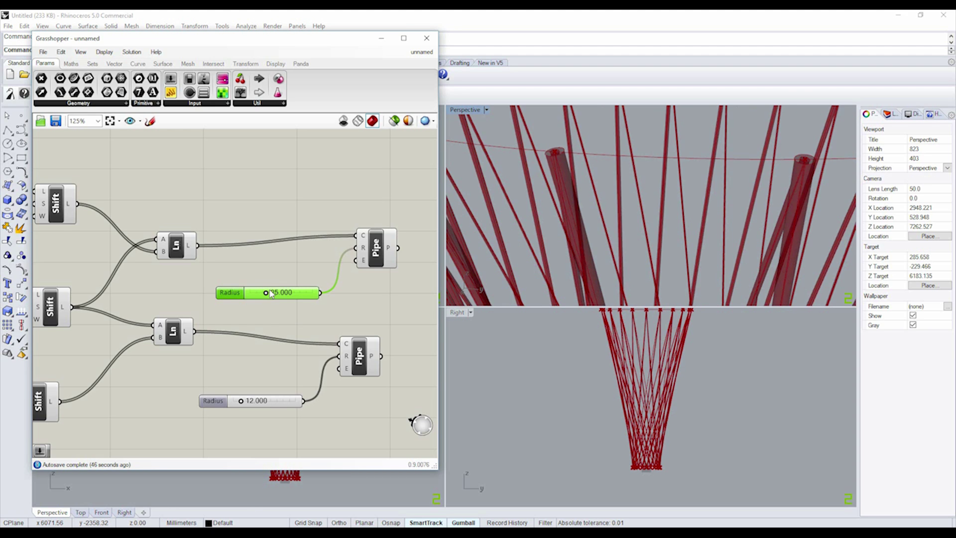
pyautogui.doubleClick(256, 400)
pyautogui.write('25')
pyautogui.press('Return')
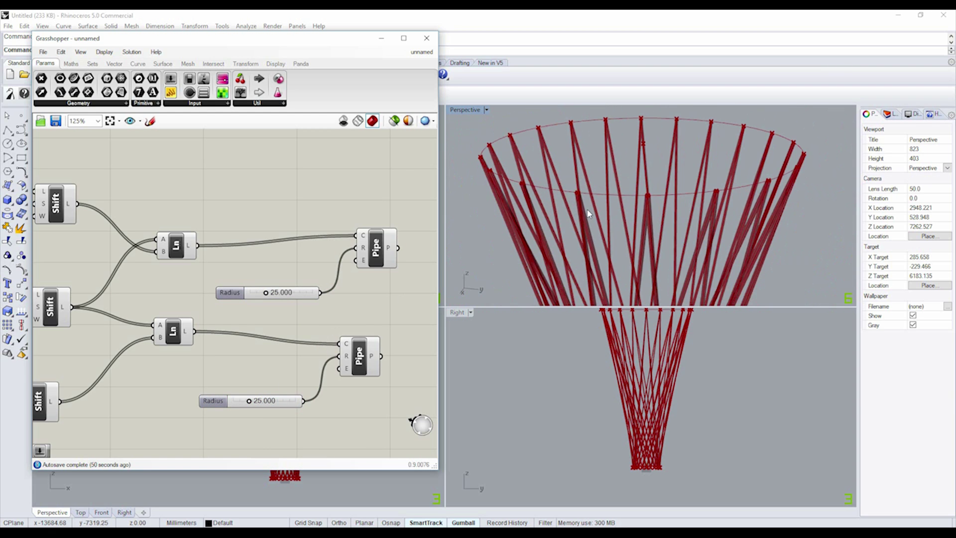
# Step: Examine the piped lattice in the Perspective viewport, from its upper rim down to the base circle
pyautogui.moveTo(590, 212); pyautogui.dragTo(654, 212, button='right')
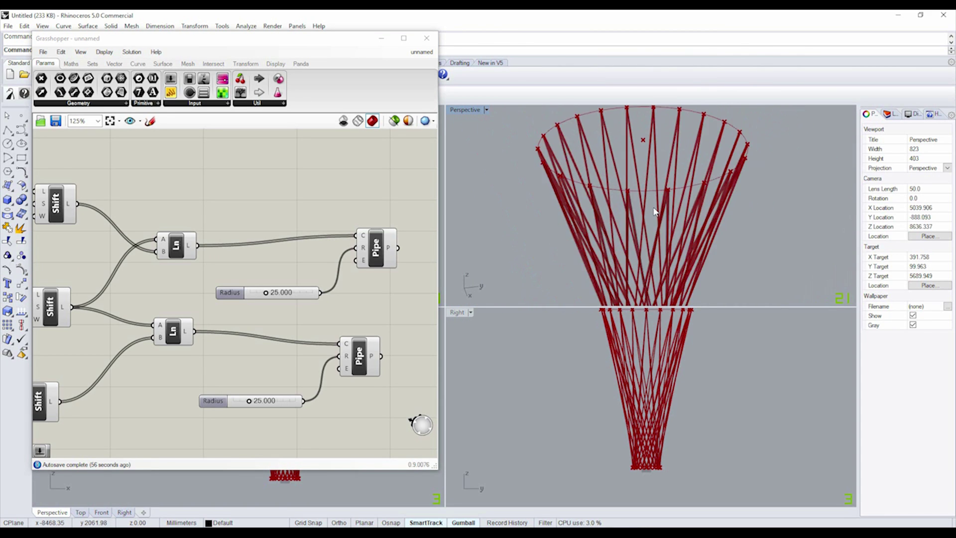
pyautogui.scroll(-3, 653, 291)
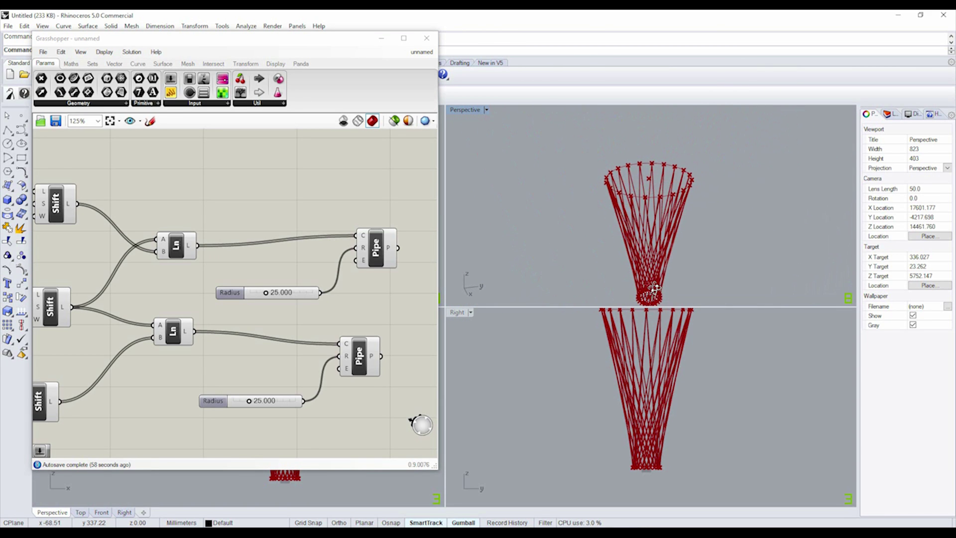
pyautogui.scroll(10, 655, 289)
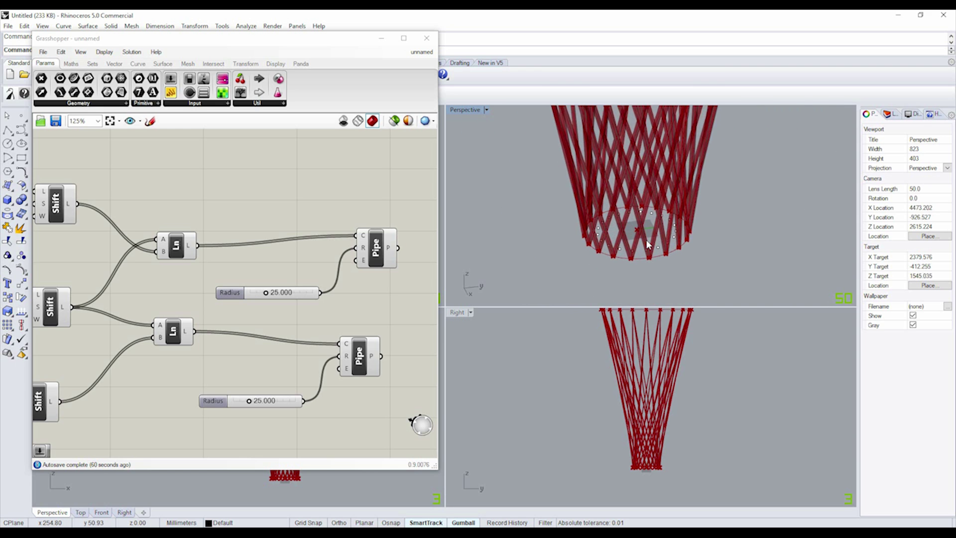
pyautogui.scroll(5, 647, 245)
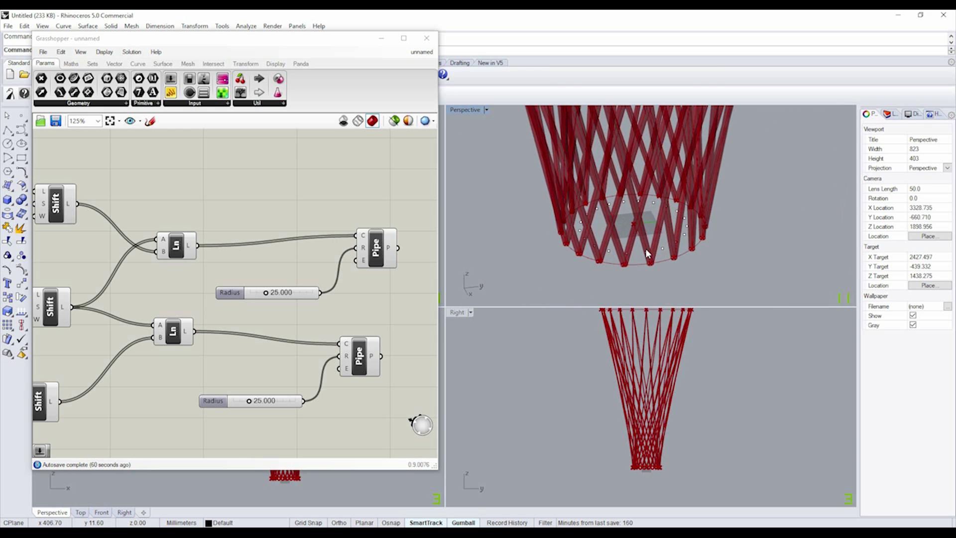
pyautogui.scroll(2, 631, 268)
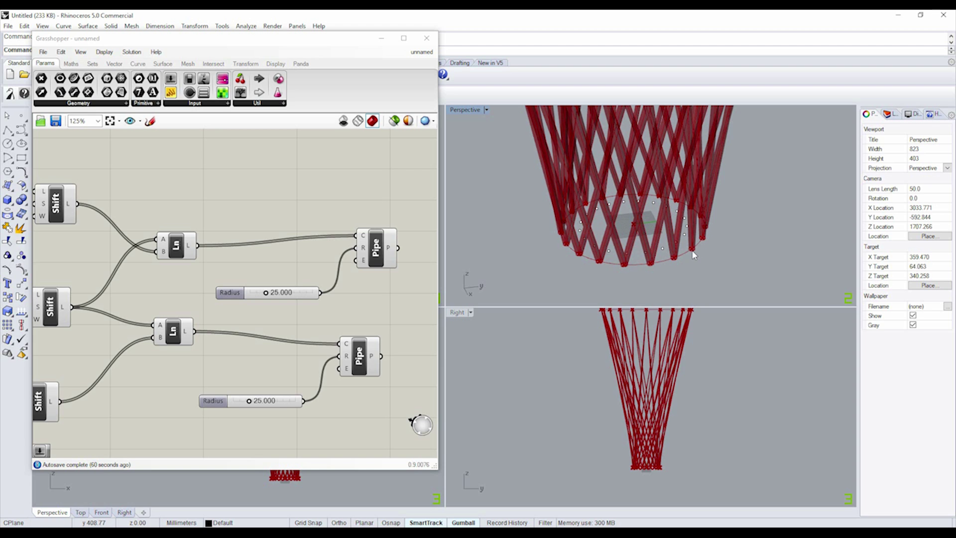
# Step: Duplicate the upper Pipe with its Radius slider and place the copy below the circle definitions
pyautogui.scroll(-5, 319, 203)
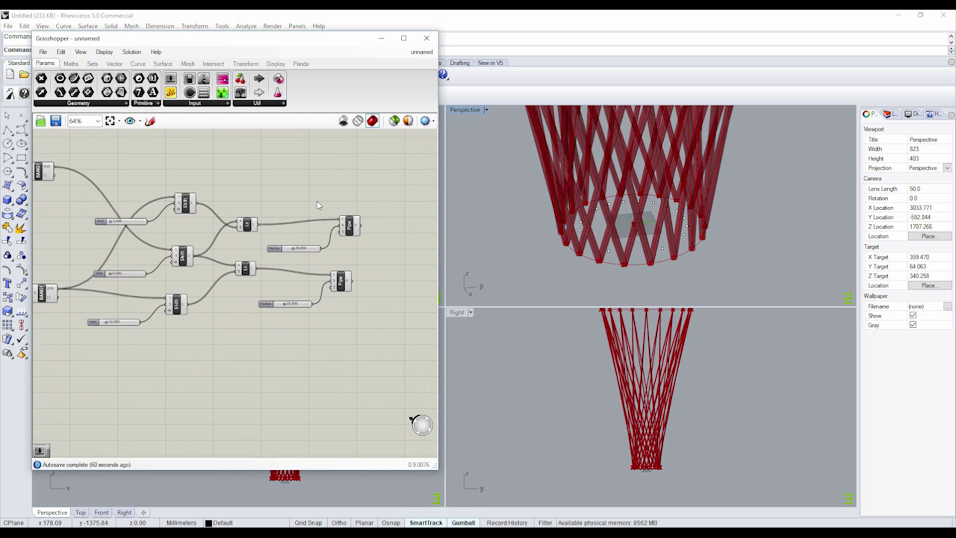
pyautogui.scroll(5, 319, 204)
pyautogui.moveTo(416, 189); pyautogui.dragTo(236, 306)
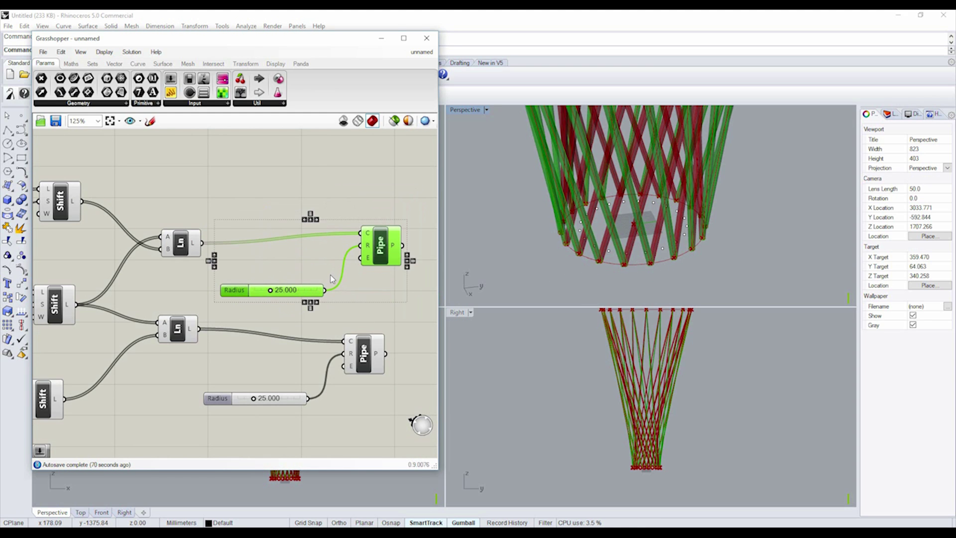
pyautogui.click(249, 170)
pyautogui.scroll(-8, 269, 252)
pyautogui.scroll(6, 94, 219)
pyautogui.moveTo(86, 273); pyautogui.dragTo(199, 209, button='right')
pyautogui.scroll(1, 223, 263)
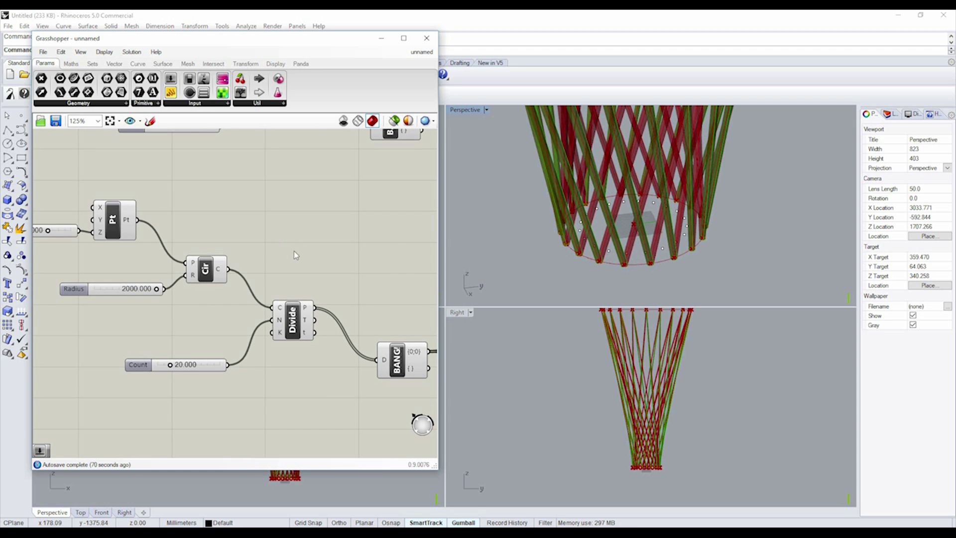
pyautogui.scroll(-5, 302, 262)
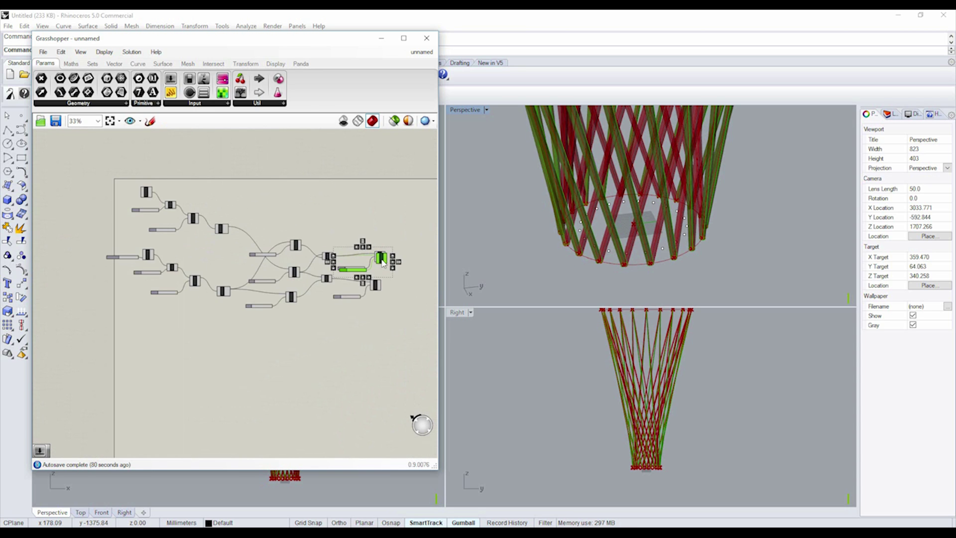
pyautogui.click(213, 287)
pyautogui.moveTo(212, 286); pyautogui.dragTo(198, 325)
pyautogui.click(134, 321)
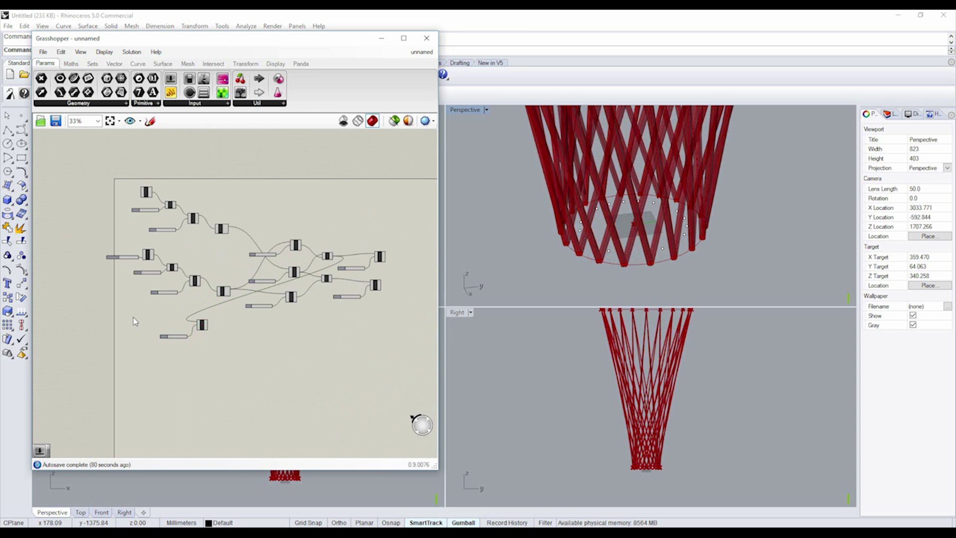
# Step: Connect the 600-radius Circle's output to the Pipe copy's C input, replacing its Line connection
pyautogui.scroll(4, 187, 276)
pyautogui.scroll(1, 187, 276)
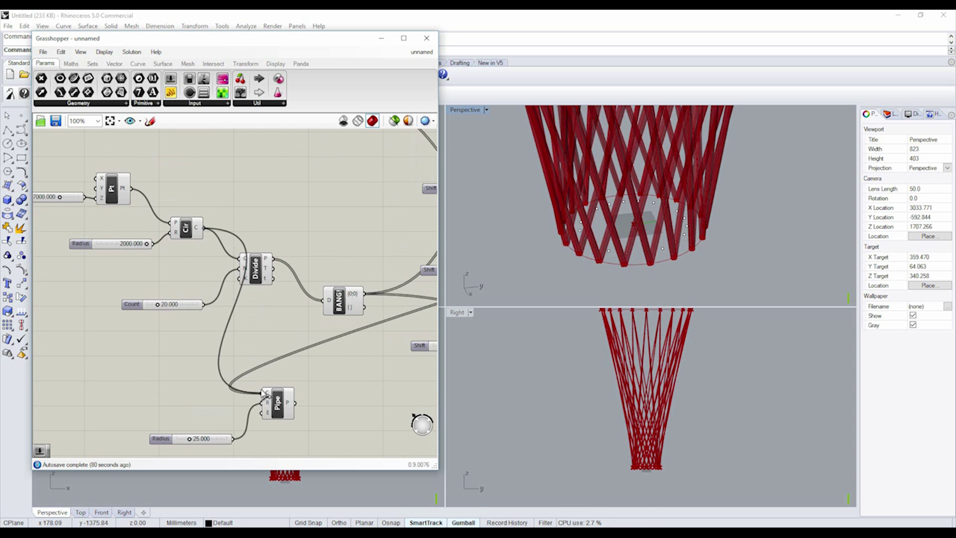
pyautogui.scroll(-3, 241, 224)
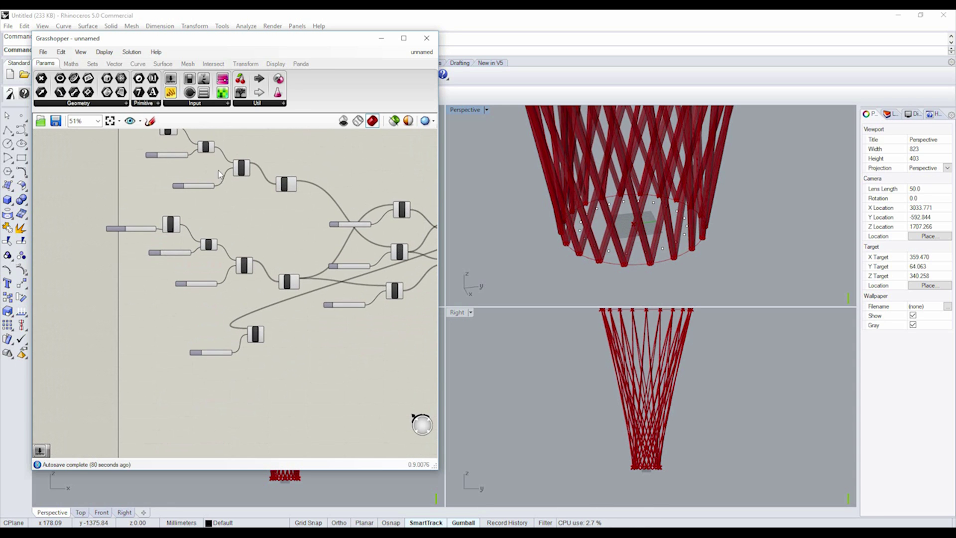
pyautogui.scroll(3, 218, 156)
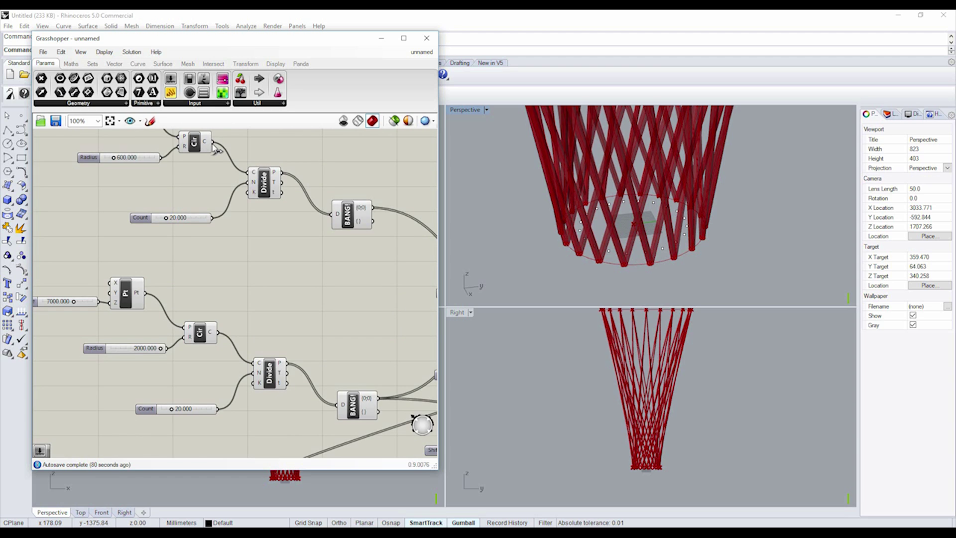
pyautogui.scroll(-2, 233, 164)
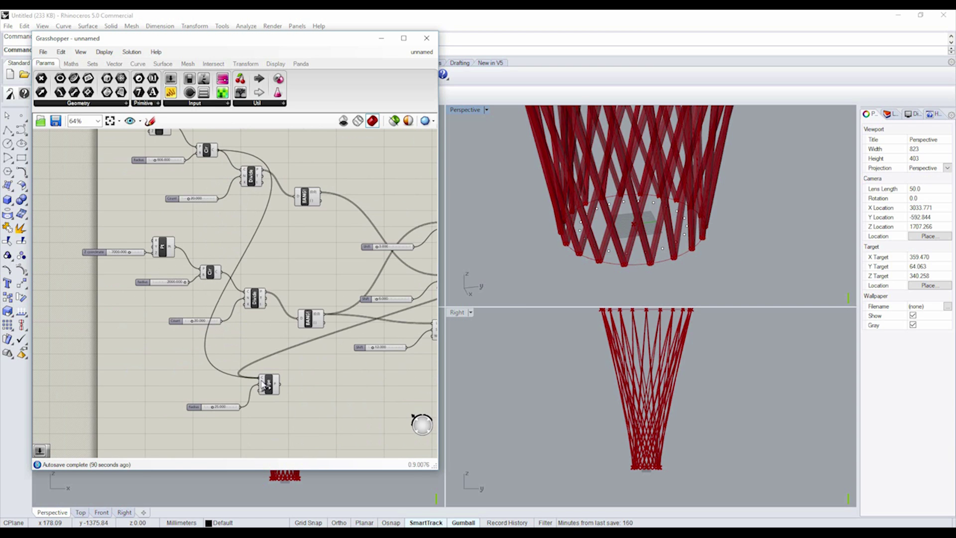
pyautogui.moveTo(263, 383); pyautogui.dragTo(262, 381)
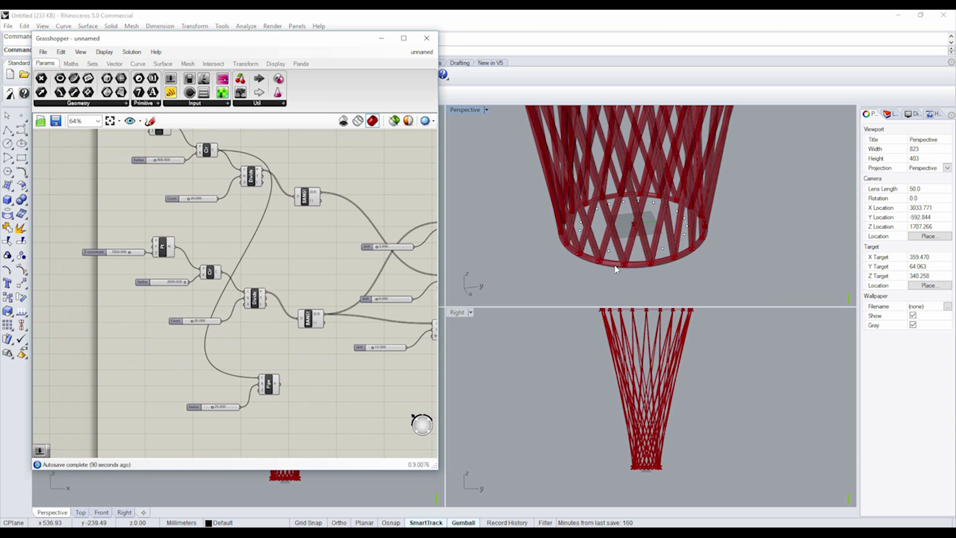
# Step: Delete the Pipe copy together with its Radius slider
pyautogui.moveTo(287, 395); pyautogui.dragTo(265, 356, button='right')
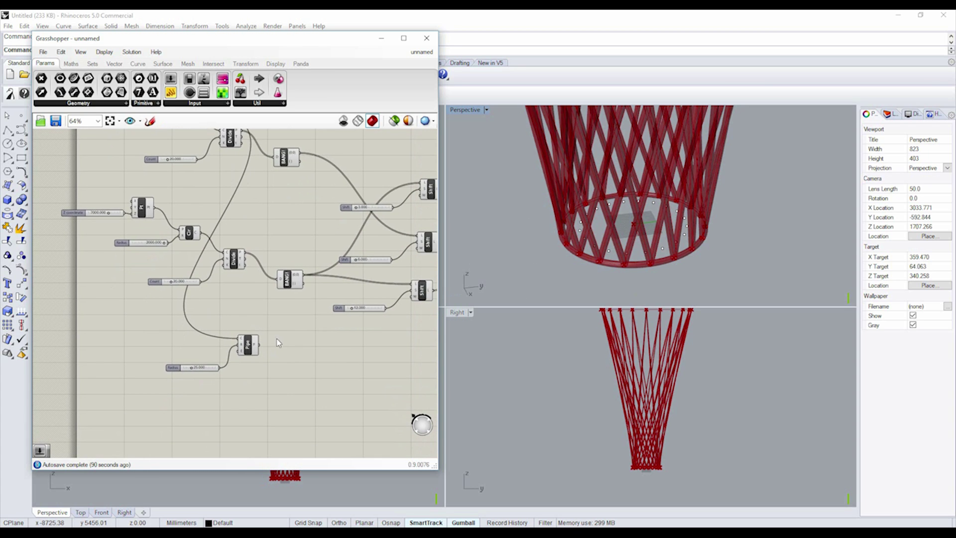
pyautogui.moveTo(284, 332); pyautogui.dragTo(174, 413)
pyautogui.moveTo(258, 348); pyautogui.dragTo(219, 405)
pyautogui.click(358, 401)
pyautogui.press('Delete')
# Step: Try adding the upper Divide's P output to the upper Pipe's C input alongside the Line, and undo the connection
pyautogui.moveTo(314, 199); pyautogui.dragTo(97, 259, button='right')
pyautogui.moveTo(222, 250); pyautogui.dragTo(68, 201, button='right')
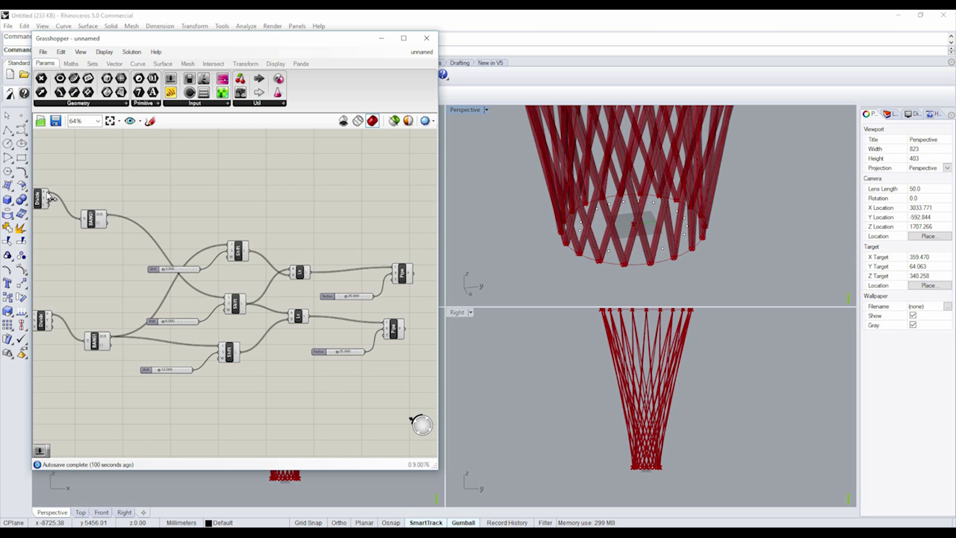
pyautogui.moveTo(53, 198)
pyautogui.mouseDown()
pyautogui.moveTo(164, 207)
pyautogui.moveTo(390, 265)
pyautogui.moveTo(383, 260)
pyautogui.mouseUp()
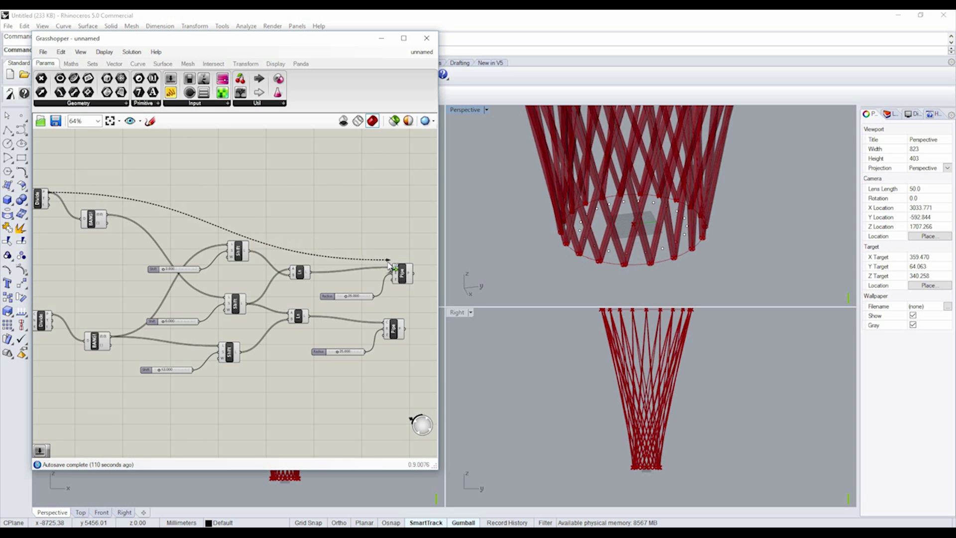
pyautogui.moveTo(390, 266); pyautogui.dragTo(391, 268)
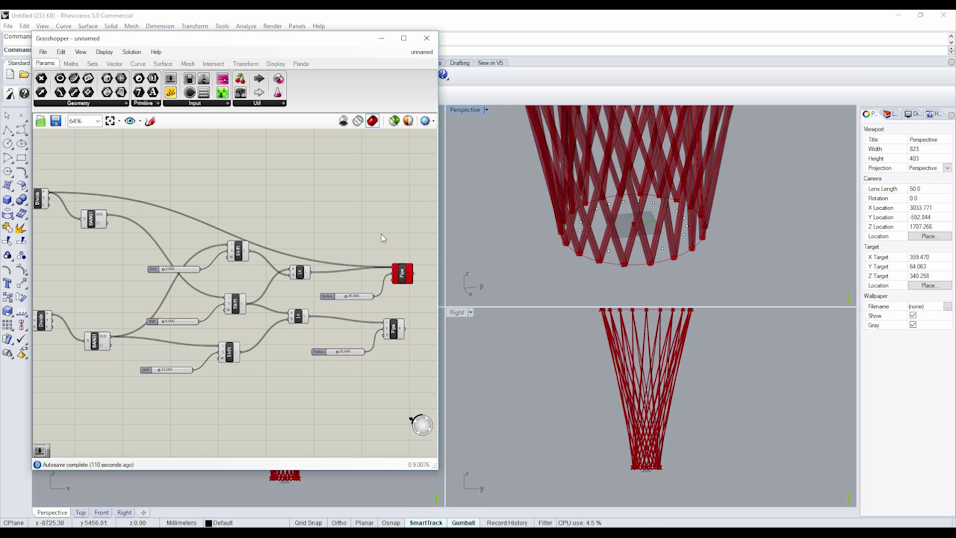
pyautogui.moveTo(403, 273); pyautogui.dragTo(417, 248)
pyautogui.click(375, 210)
pyautogui.moveTo(376, 210); pyautogui.dragTo(262, 206, button='right')
pyautogui.hotkey('ctrl', 'z')
pyautogui.hotkey('ctrl', 'z')
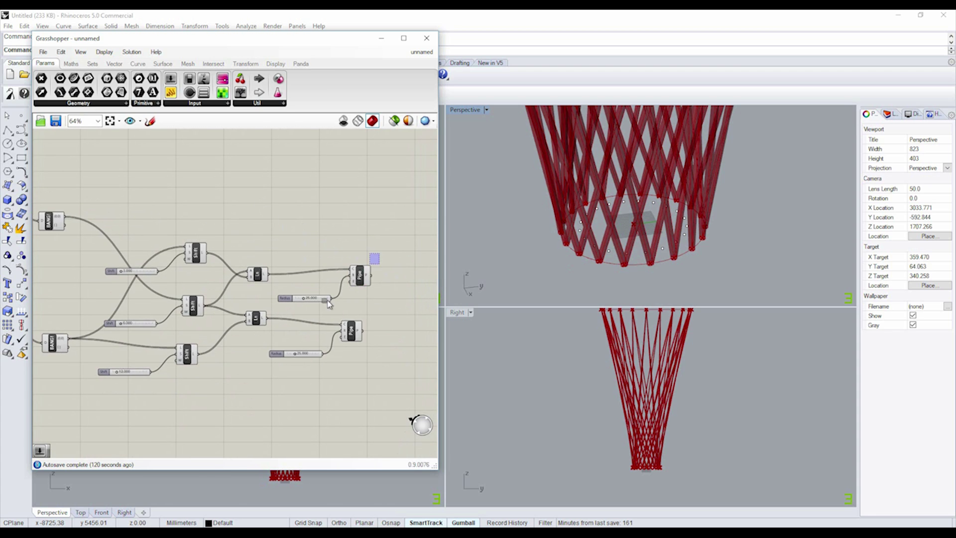
# Step: Duplicate the upper Pipe with its Radius slider and place the copy above the original
pyautogui.moveTo(328, 304); pyautogui.dragTo(292, 302)
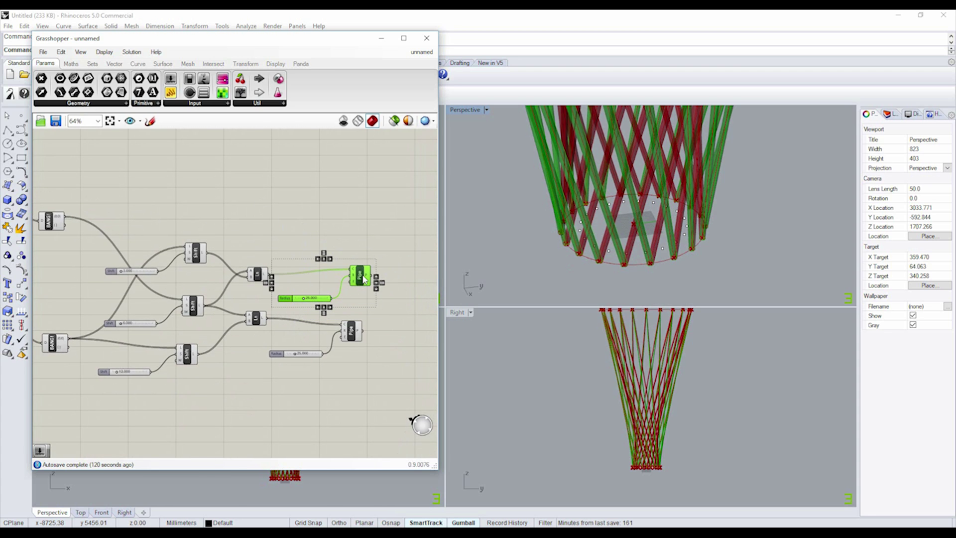
pyautogui.moveTo(364, 279); pyautogui.dragTo(359, 217)
pyautogui.hotkey('ctrl', 'c')
pyautogui.hotkey('ctrl', 'v')
pyautogui.click(77, 223)
pyautogui.moveTo(72, 210); pyautogui.dragTo(106, 221, button='right')
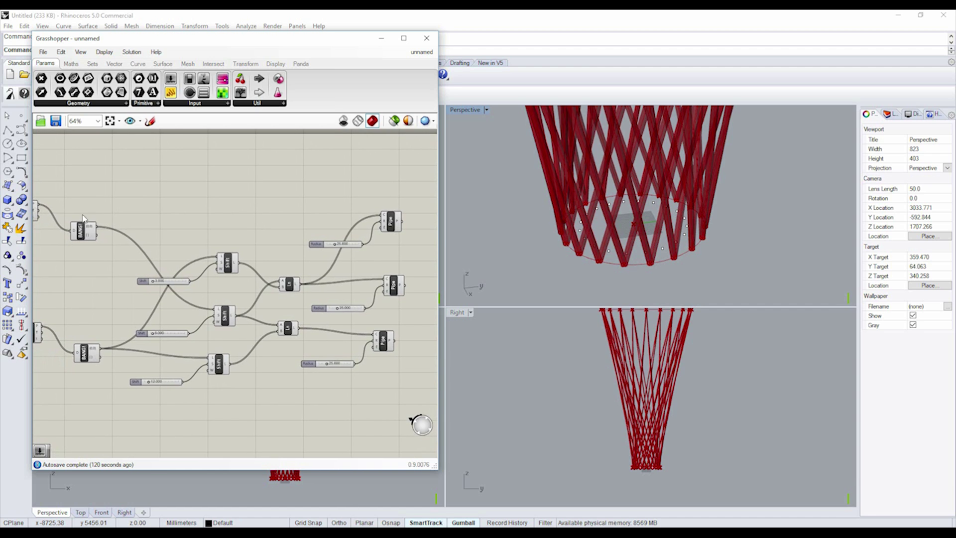
# Step: Try connecting the upper Divide's P output to the new Pipe copy's C input, and undo the connection and the copy
pyautogui.moveTo(40, 206); pyautogui.dragTo(383, 218)
pyautogui.moveTo(347, 188); pyautogui.dragTo(408, 189, button='right')
pyautogui.scroll(3, 299, 174)
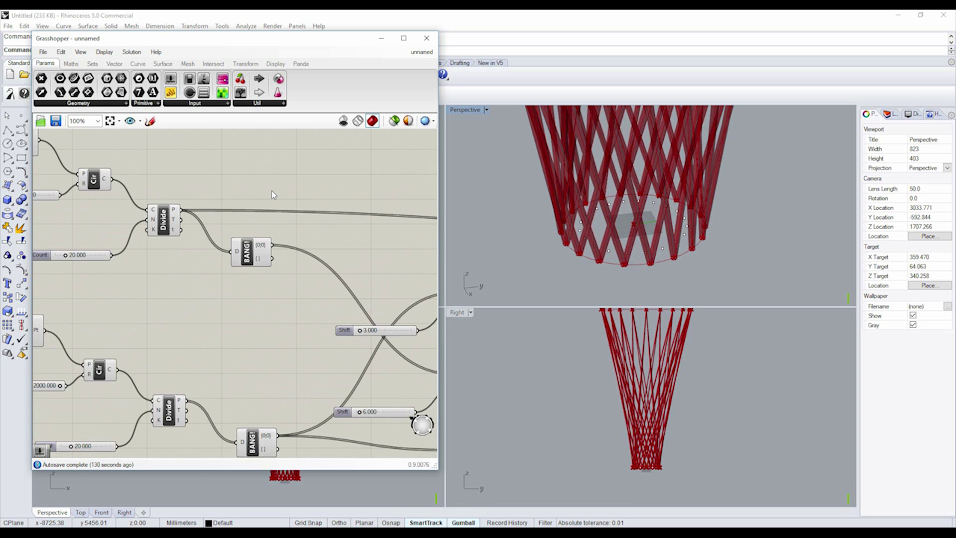
pyautogui.scroll(-3, 273, 195)
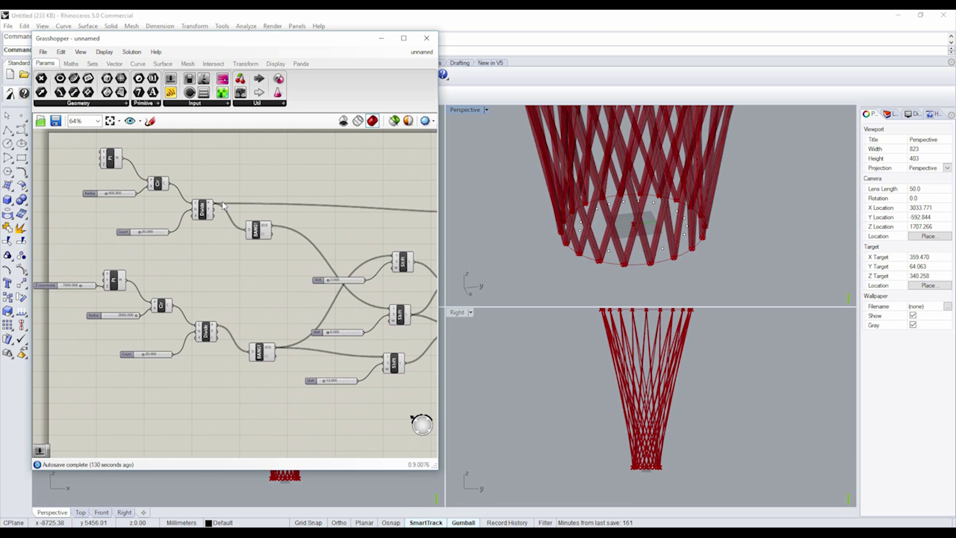
pyautogui.scroll(-3, 209, 213)
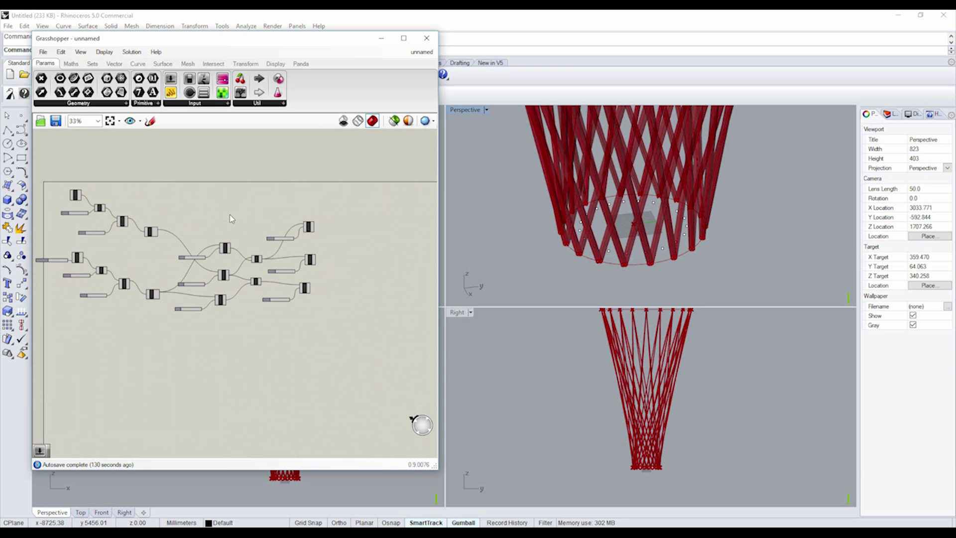
pyautogui.scroll(4, 192, 216)
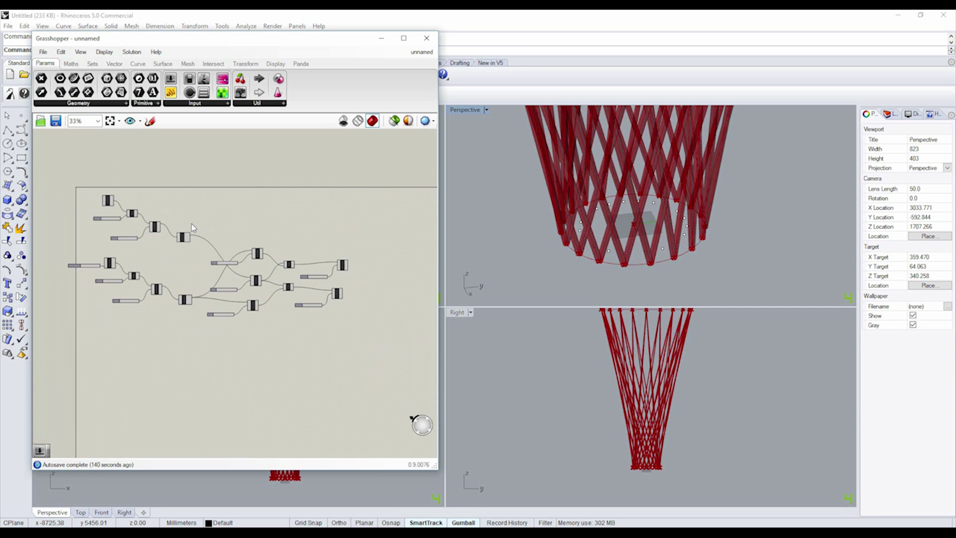
# Step: Add the outputs of the 600-radius and 2000-radius Circles to the upper Pipe's C input, keeping its Line connection
pyautogui.moveTo(116, 212); pyautogui.dragTo(271, 327)
pyautogui.scroll(-3, 252, 261)
pyautogui.middleClick(218, 259)
pyautogui.scroll(1, 314, 289)
pyautogui.scroll(1, 102, 273)
pyautogui.scroll(1, 102, 272)
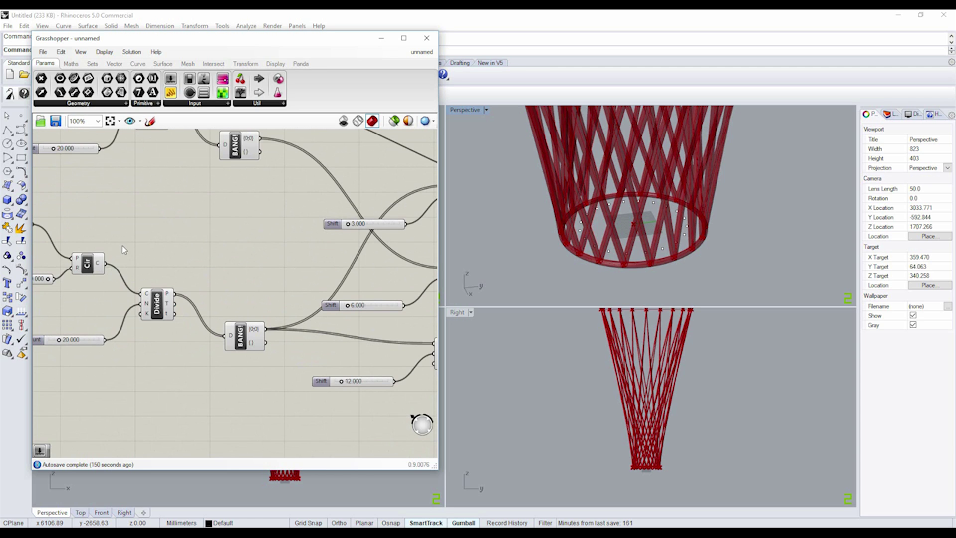
pyautogui.moveTo(111, 268); pyautogui.dragTo(367, 221)
# Step: Examine the piped rim, base ring and whole column in the Perspective viewport
pyautogui.scroll(-10, 548, 209)
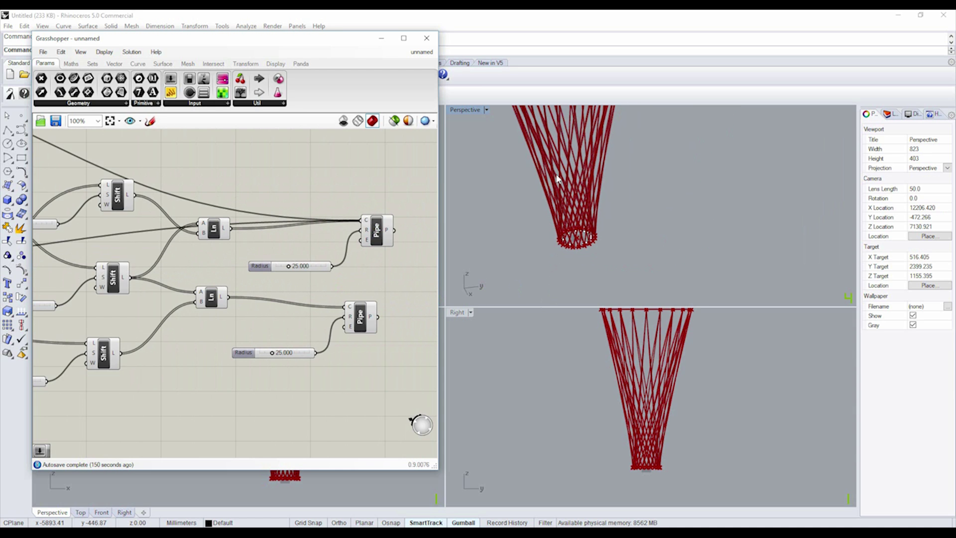
pyautogui.middleClick(520, 164)
pyautogui.moveTo(648, 188); pyautogui.dragTo(603, 173, button='right')
pyautogui.scroll(6, 588, 204)
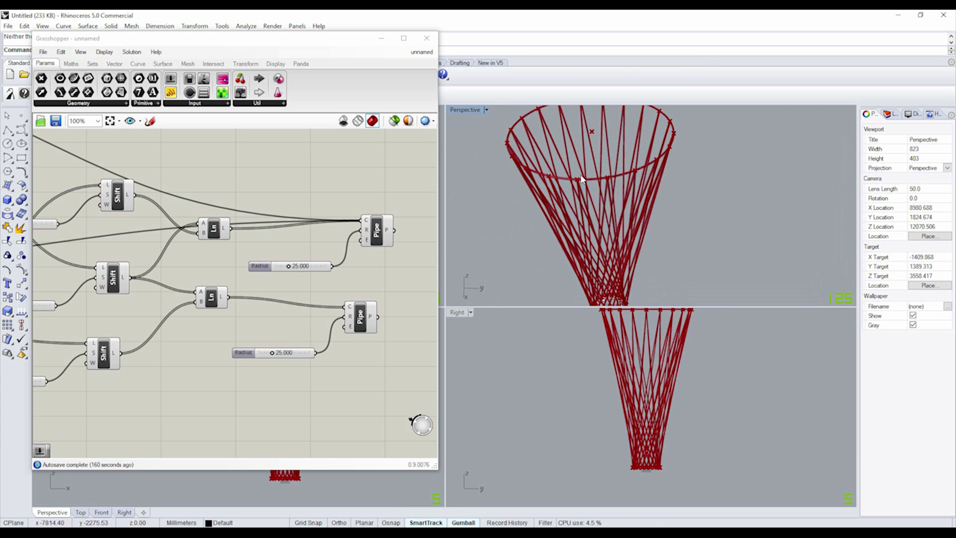
pyautogui.scroll(-3, 584, 208)
pyautogui.scroll(-4, 584, 208)
pyautogui.moveTo(584, 209); pyautogui.dragTo(615, 244, button='right')
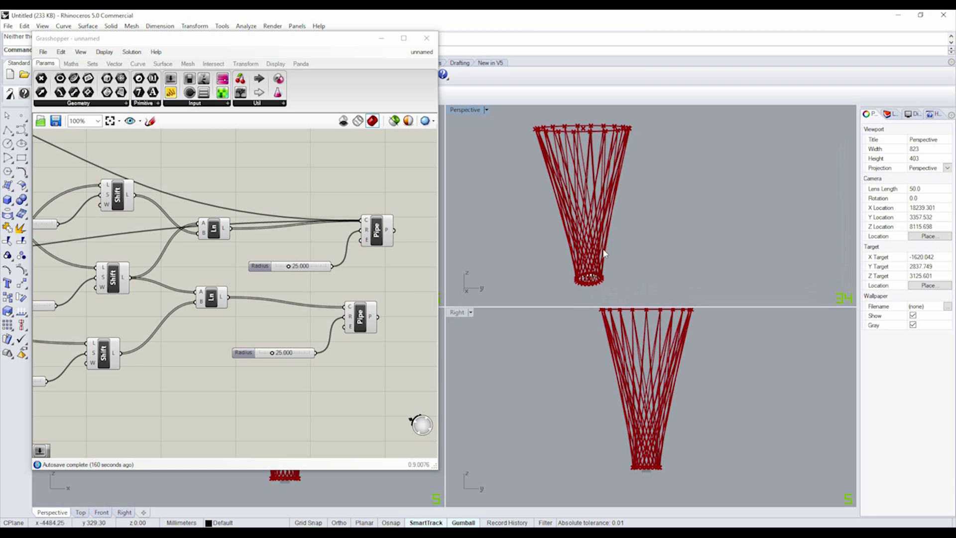
# Step: Bake the upper Pipe's geometry into Rhino with grouping enabled and colour set By Layer
pyautogui.click(400, 279)
pyautogui.scroll(-5, 403, 282)
pyautogui.scroll(5, 403, 282)
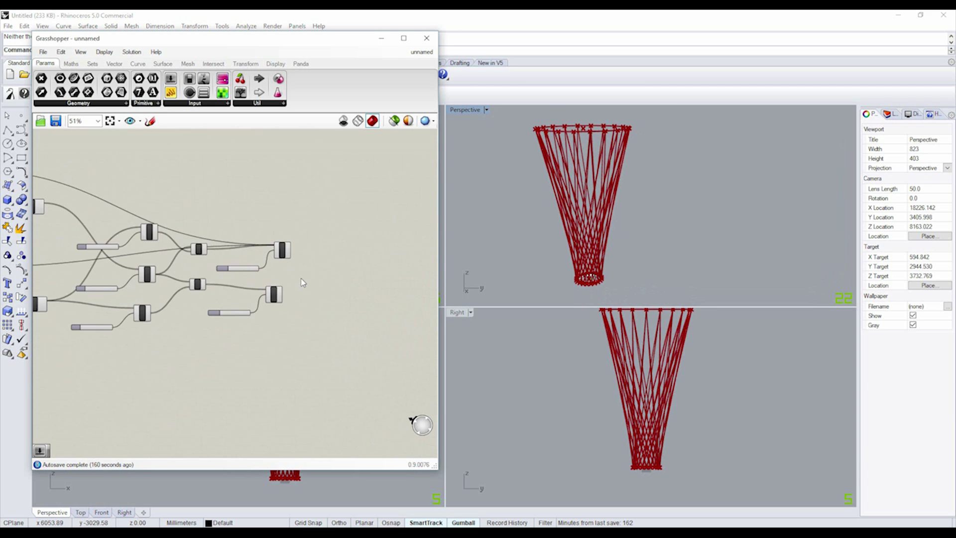
pyautogui.scroll(2, 329, 286)
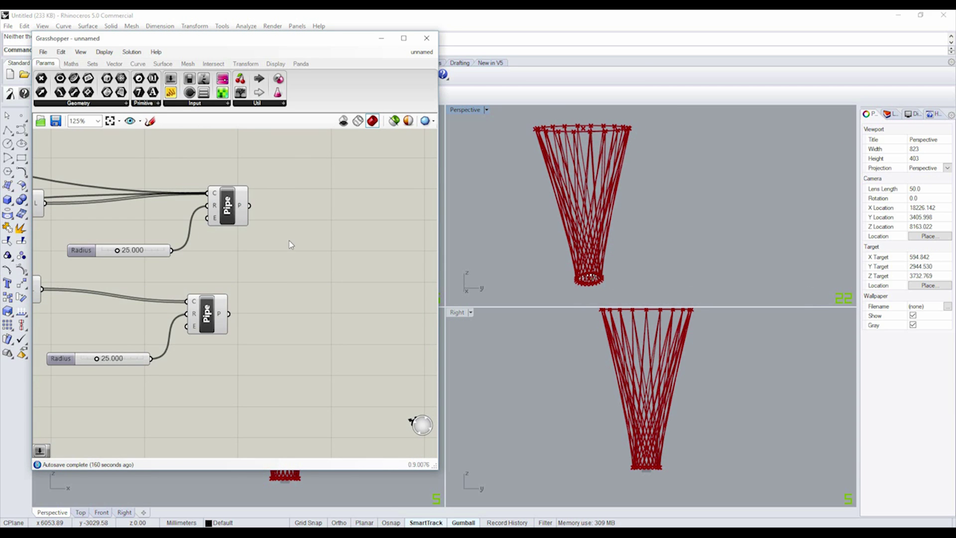
pyautogui.click(229, 215)
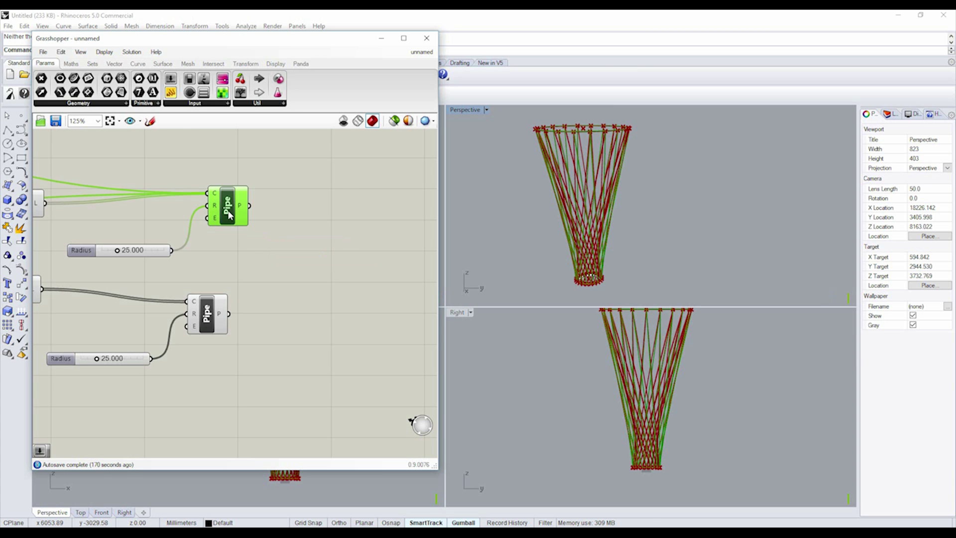
pyautogui.rightClick(229, 218)
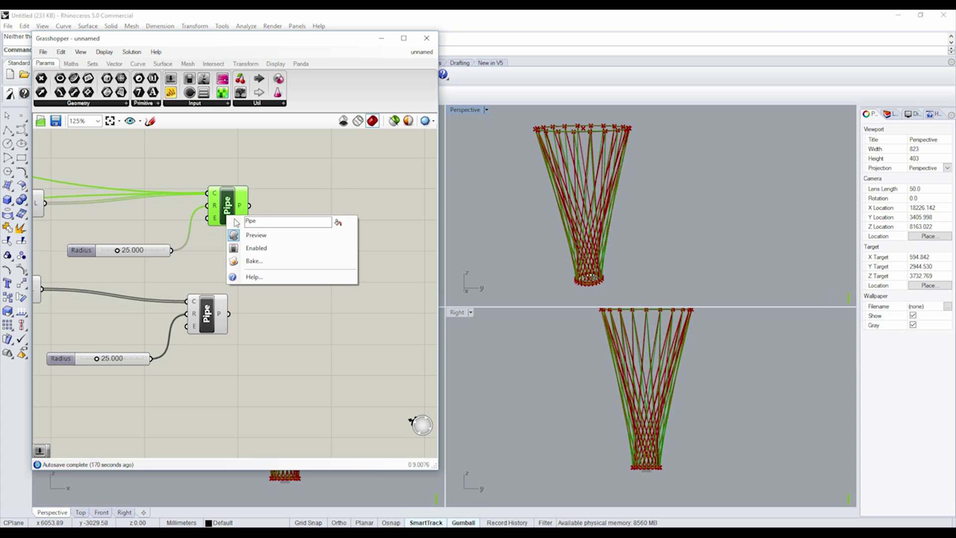
pyautogui.click(258, 264)
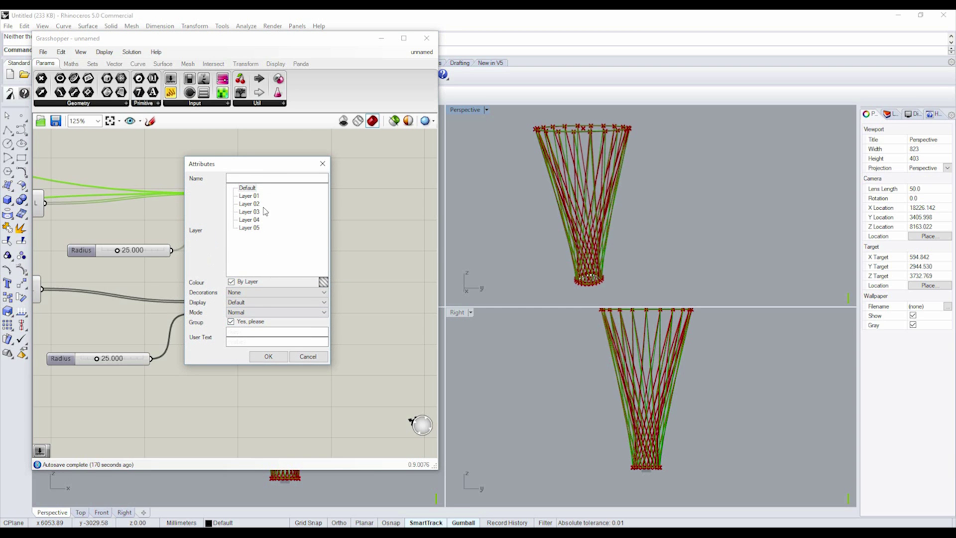
pyautogui.click(269, 357)
# Step: Bake the lower Pipe's geometry into Rhino with colour set By Layer
pyautogui.click(215, 307)
pyautogui.rightClick(205, 308)
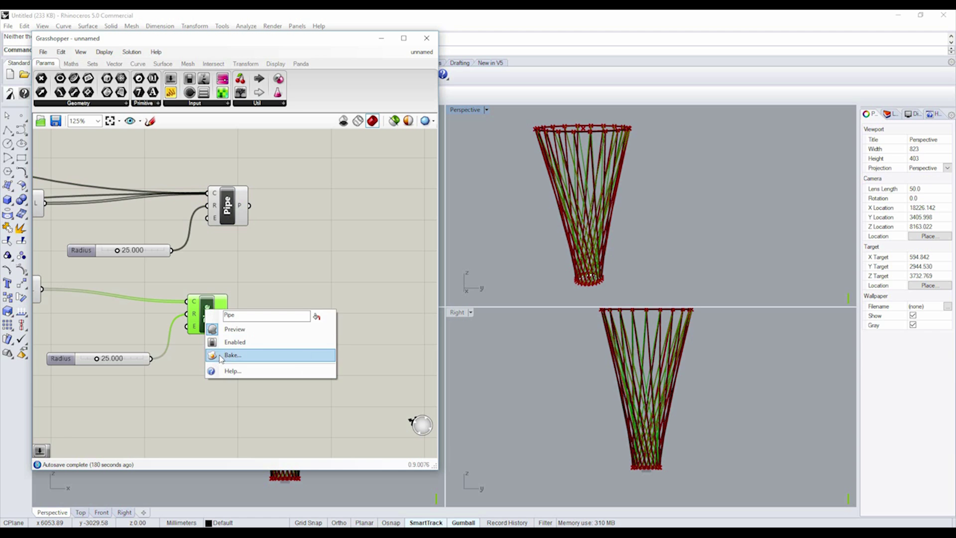
pyautogui.click(238, 355)
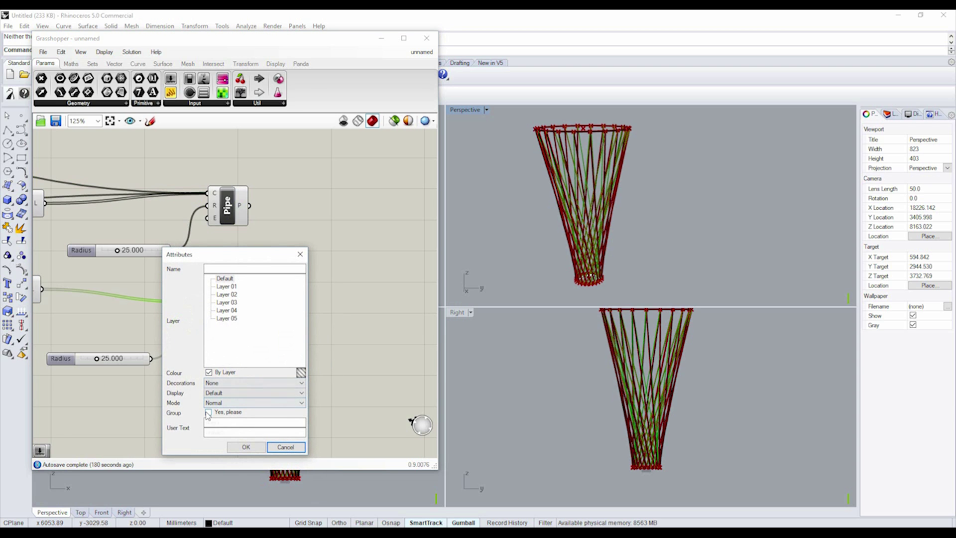
pyautogui.click(251, 446)
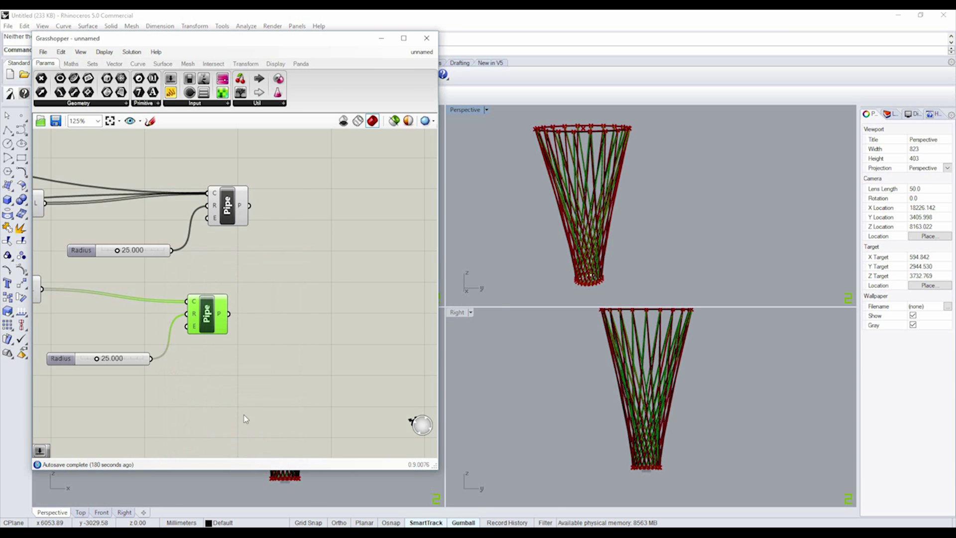
# Step: Minimize the Grasshopper window and make Rhino's Right viewport active
pyautogui.click(381, 37)
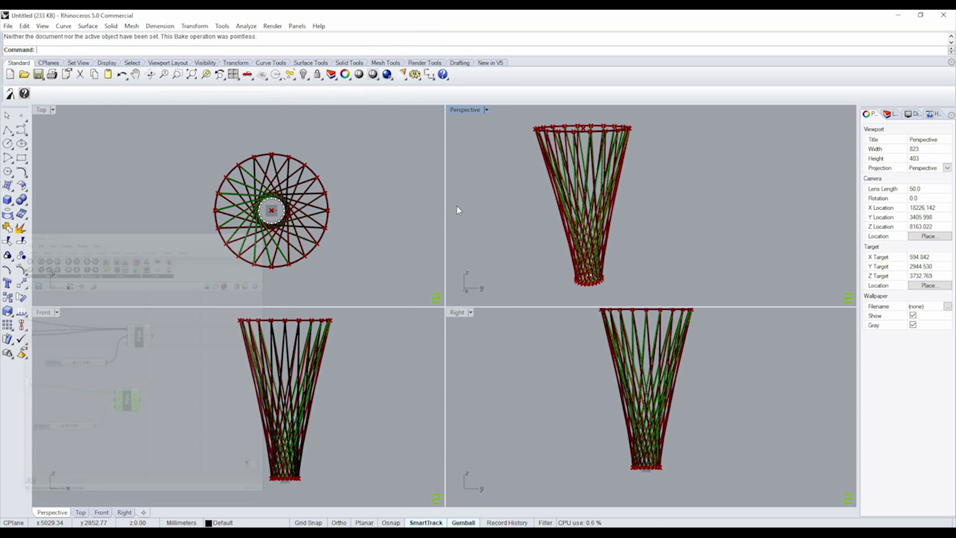
pyautogui.click(546, 368)
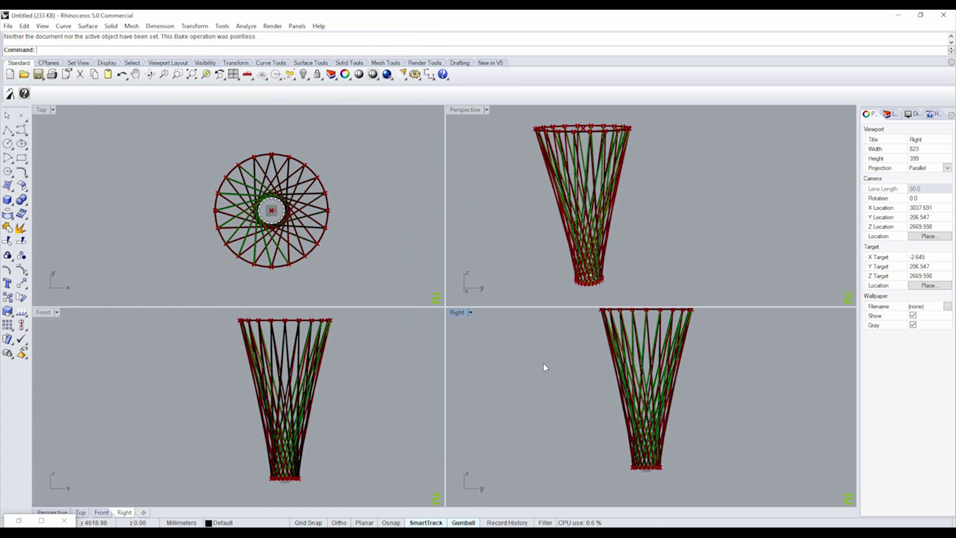
# Step: Close the minimized Grasshopper window and select all the baked column geometry in the Perspective viewport
pyautogui.click(64, 521)
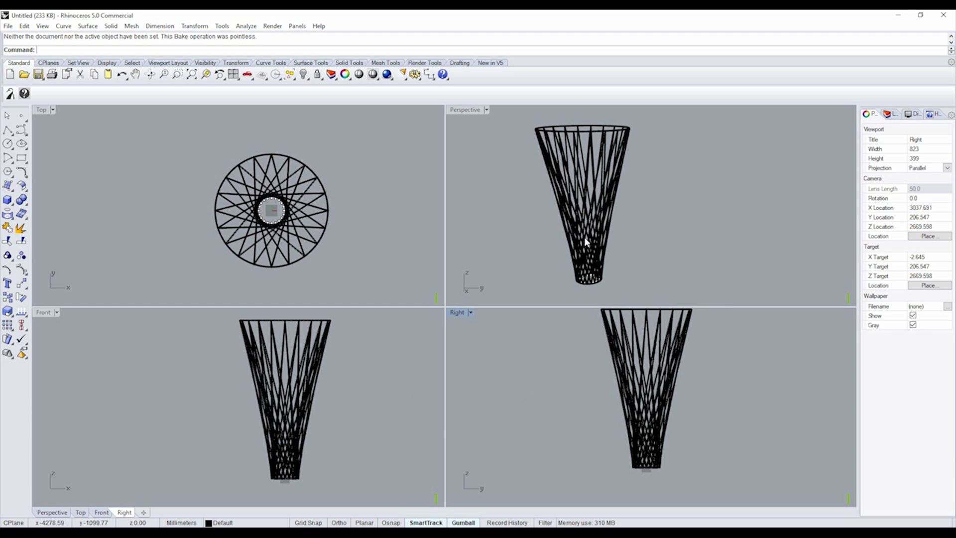
pyautogui.click(584, 163)
pyautogui.click(508, 156)
pyautogui.scroll(-1, 507, 158)
pyautogui.moveTo(514, 117); pyautogui.dragTo(652, 314)
# Step: Set up an export of the selected geometry as an ACIS (*.sat) file named Column Test in the Columns folder
pyautogui.click(9, 27)
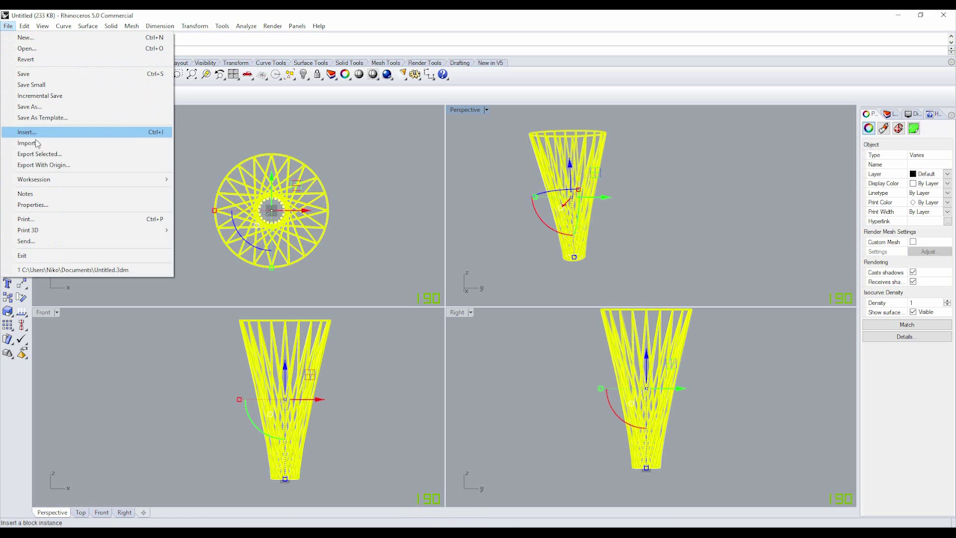
pyautogui.click(66, 156)
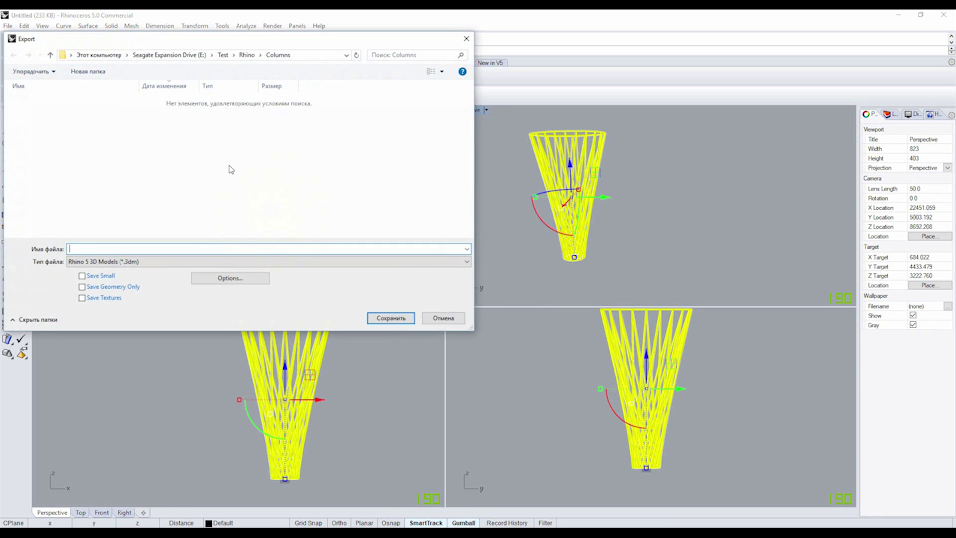
pyautogui.click(120, 263)
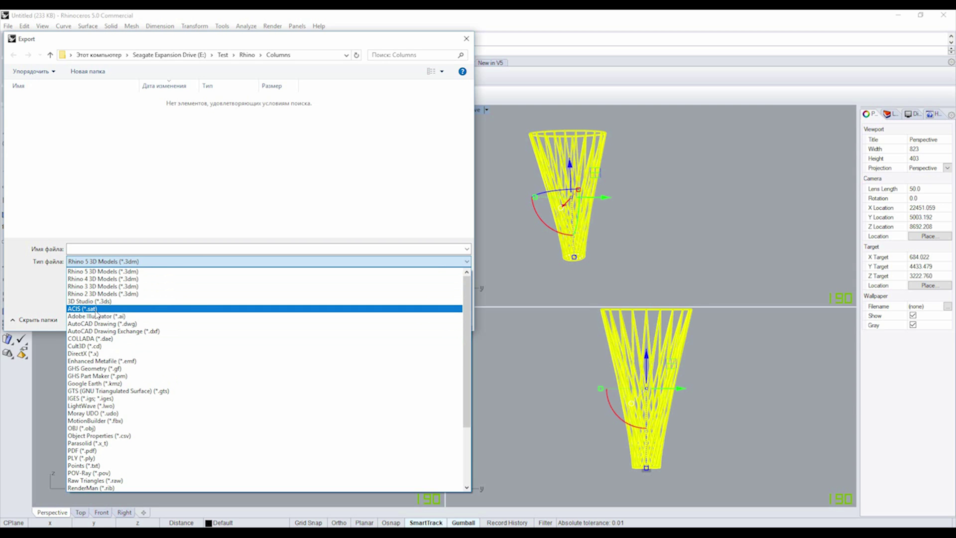
pyautogui.click(98, 309)
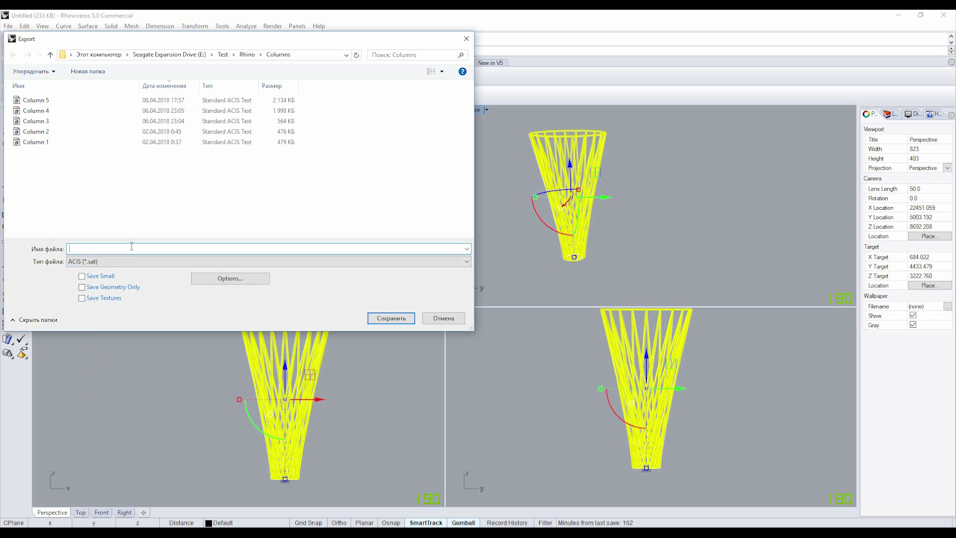
pyautogui.write('C')
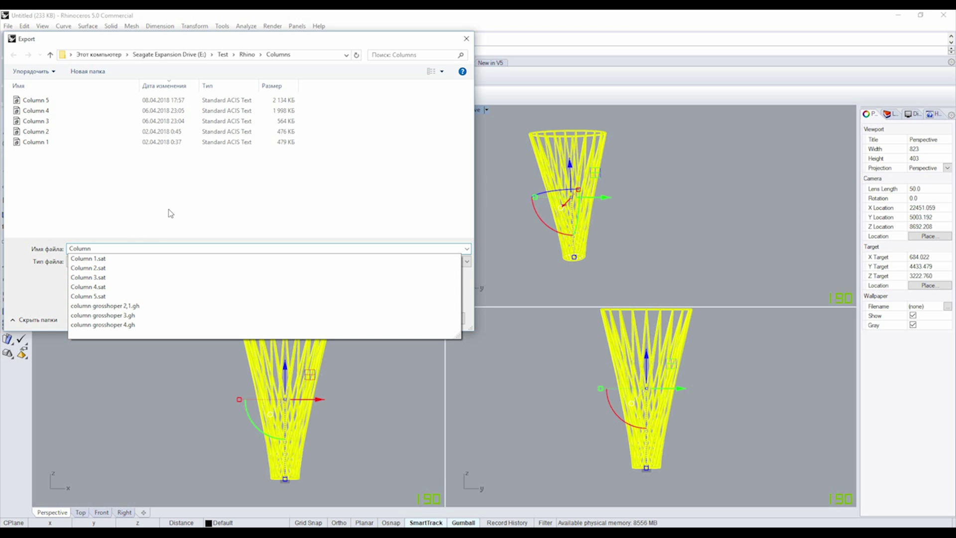
pyautogui.write('olumn Test')
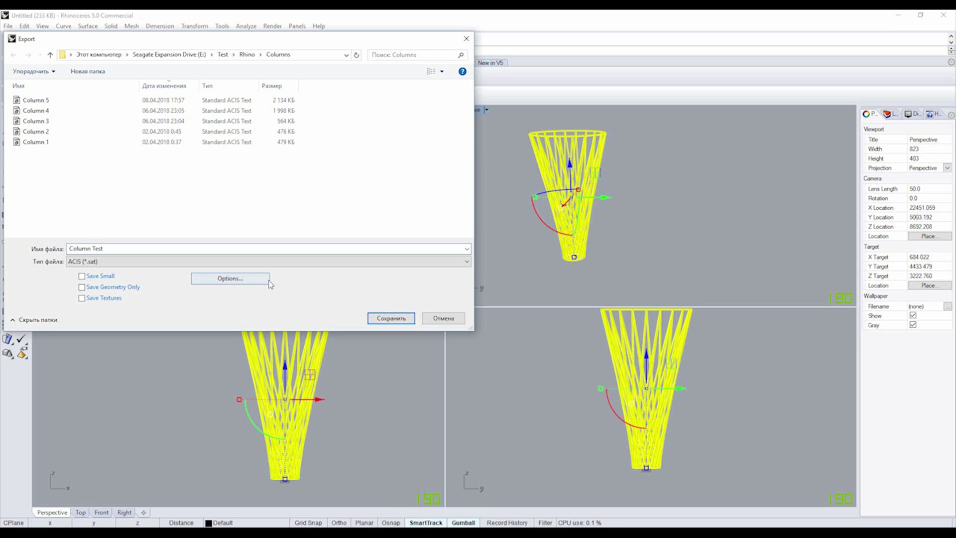
# Step: Set the SAT export options to AutoCAD and save the column's export file
pyautogui.click(268, 282)
pyautogui.click(407, 261)
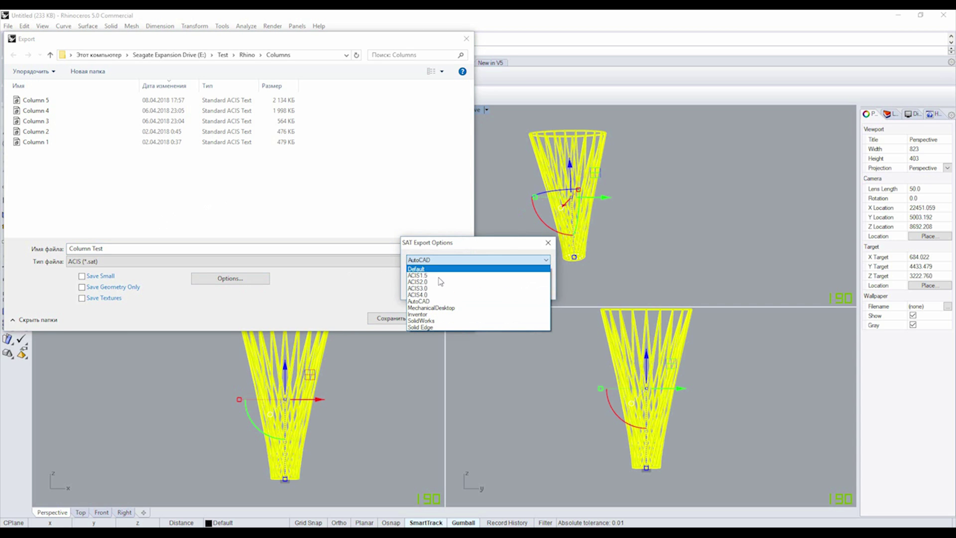
pyautogui.click(436, 302)
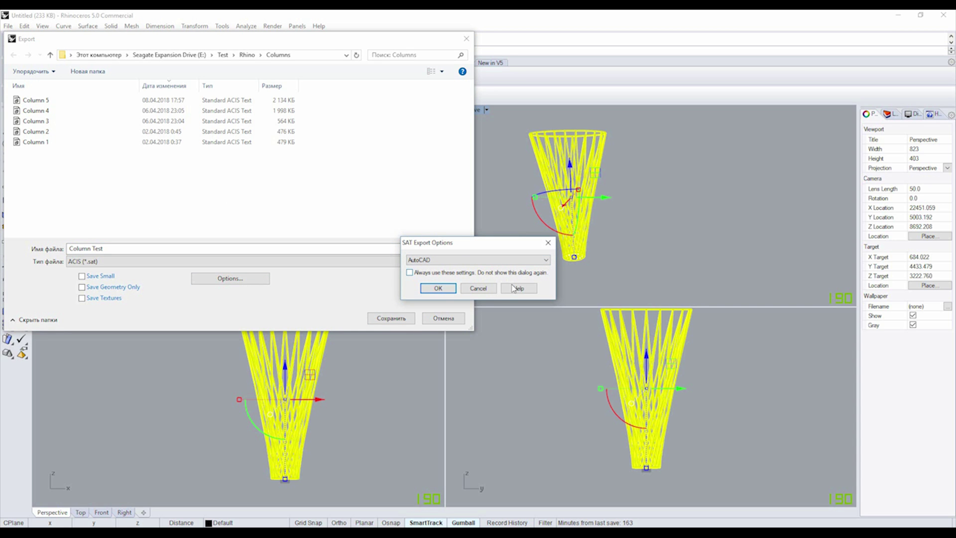
pyautogui.click(436, 293)
pyautogui.click(391, 318)
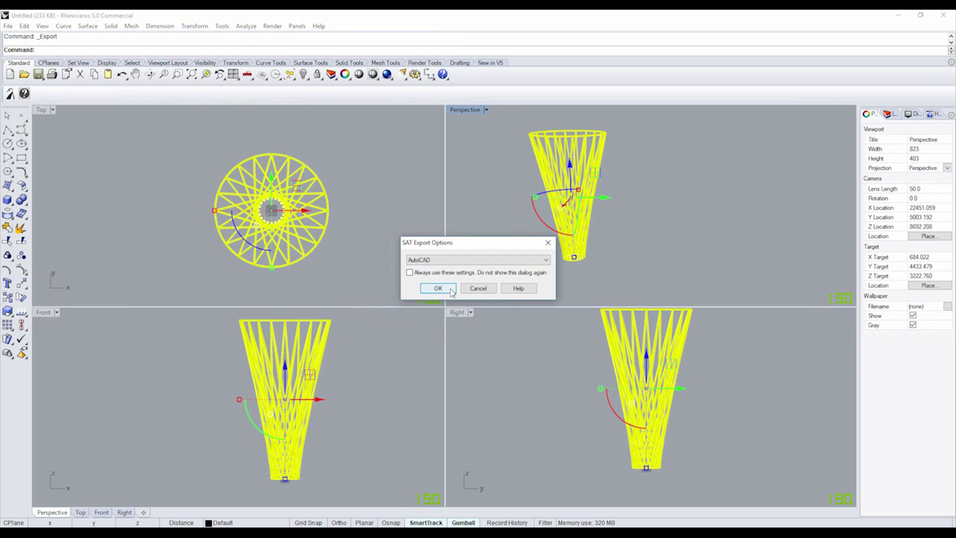
pyautogui.click(452, 290)
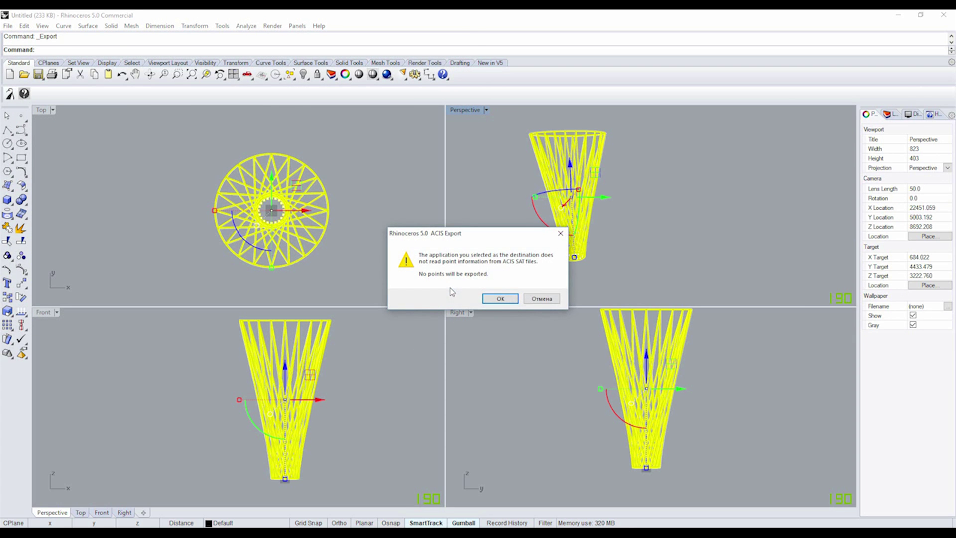
pyautogui.click(507, 303)
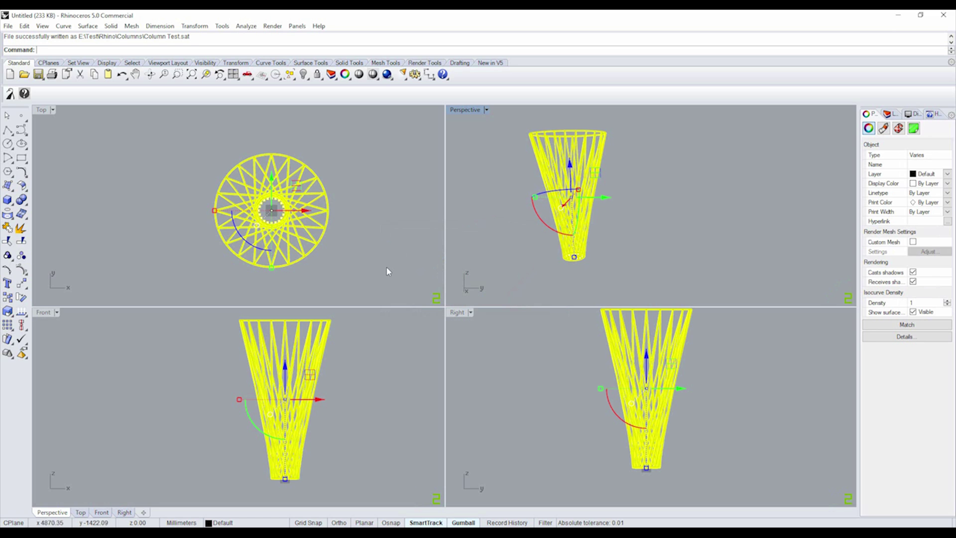
pyautogui.press('Escape')
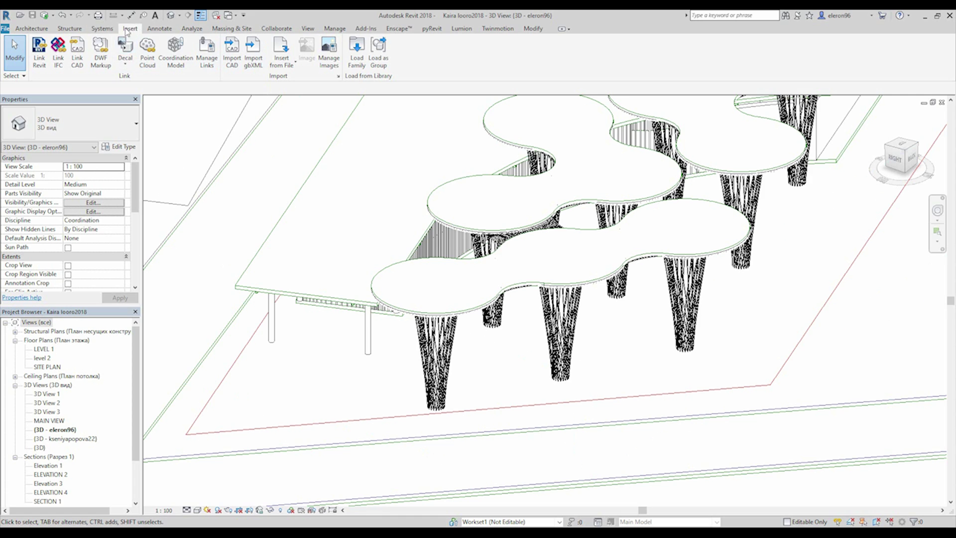
# Step: In Revit, import the ACIS SAT file Column Test.sat with Columns as its import category
pyautogui.click(232, 53)
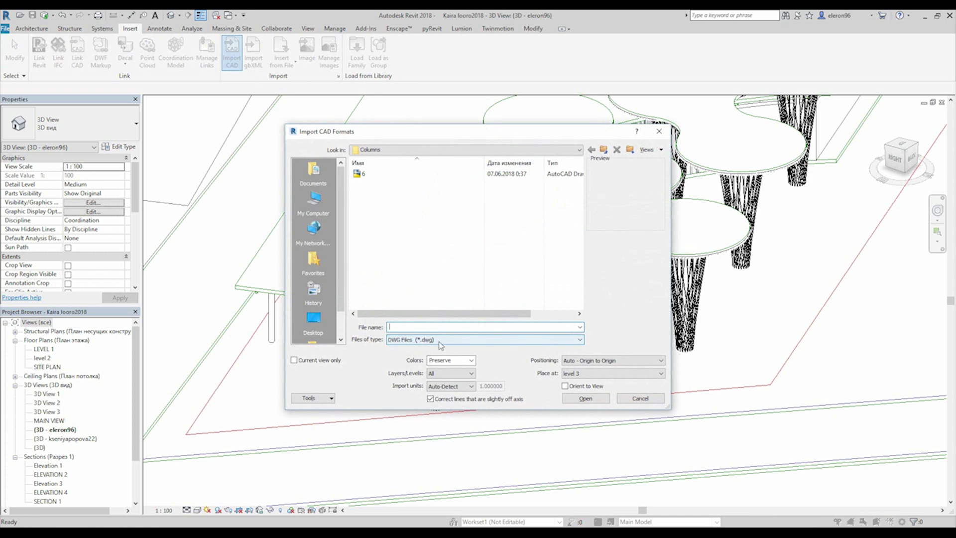
pyautogui.click(440, 340)
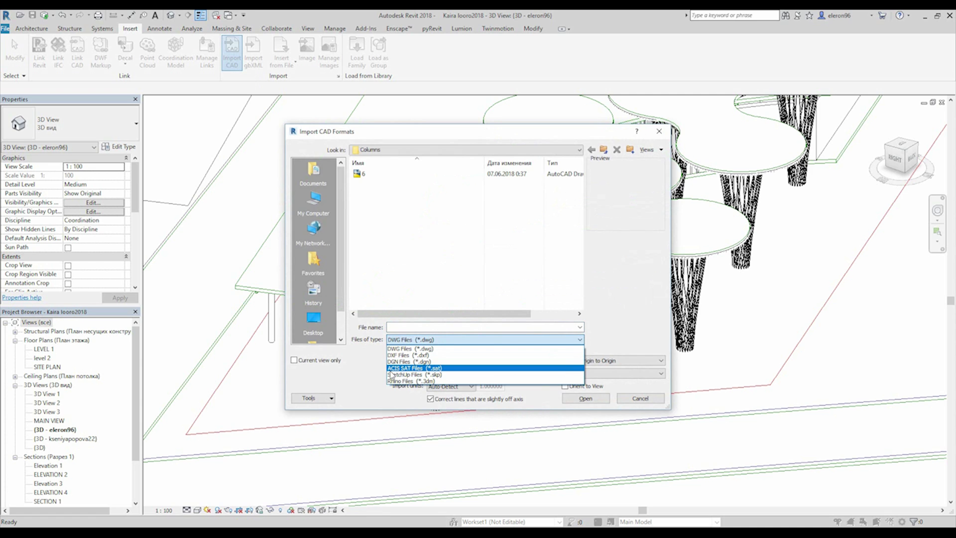
pyautogui.click(447, 369)
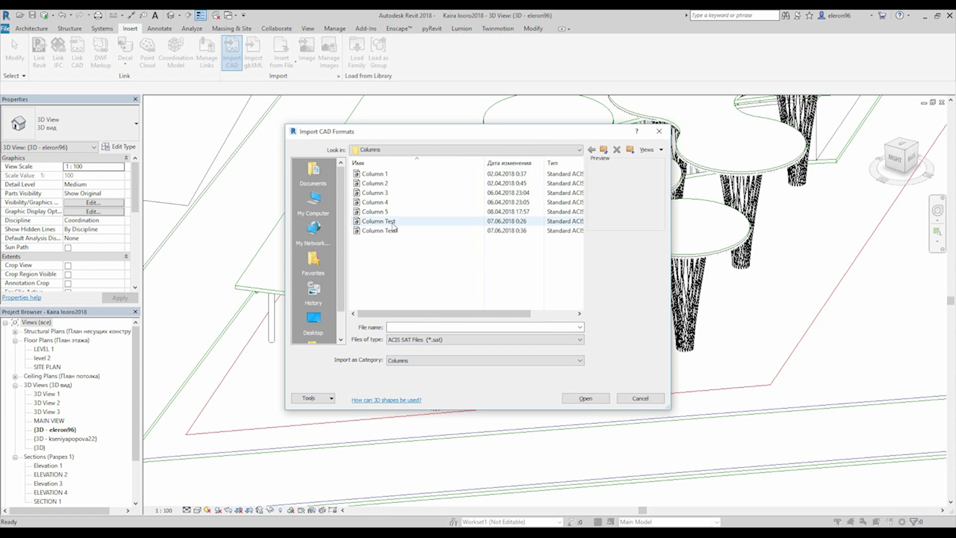
pyautogui.click(374, 221)
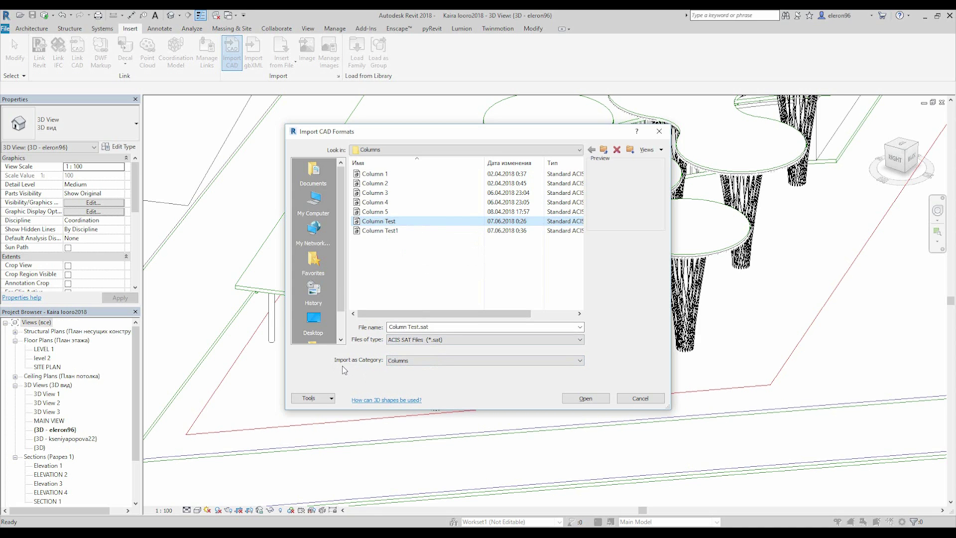
pyautogui.click(403, 361)
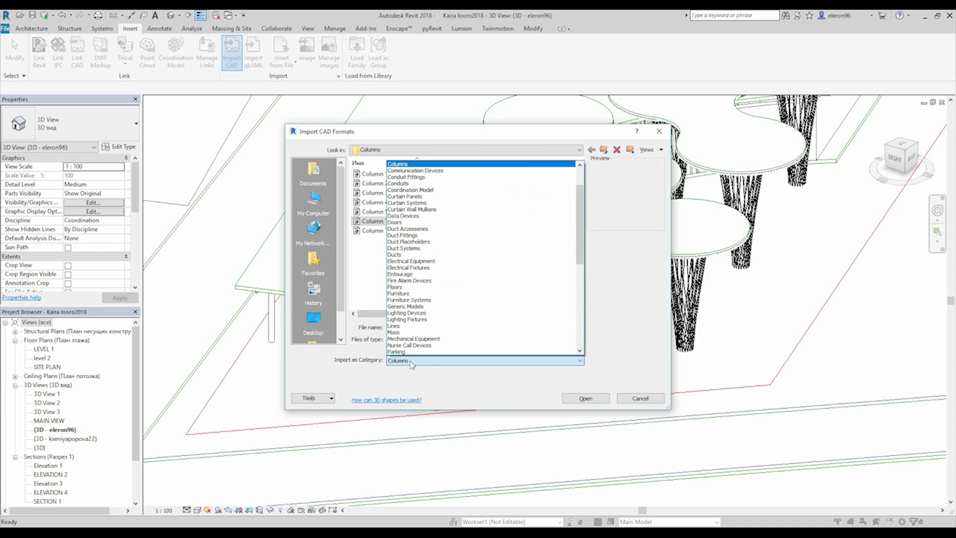
pyautogui.click(420, 165)
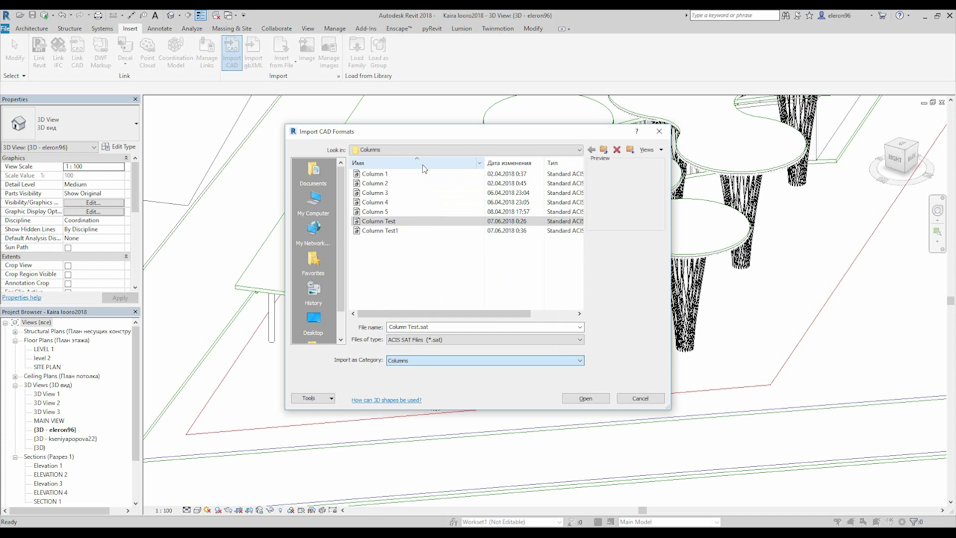
pyautogui.click(585, 400)
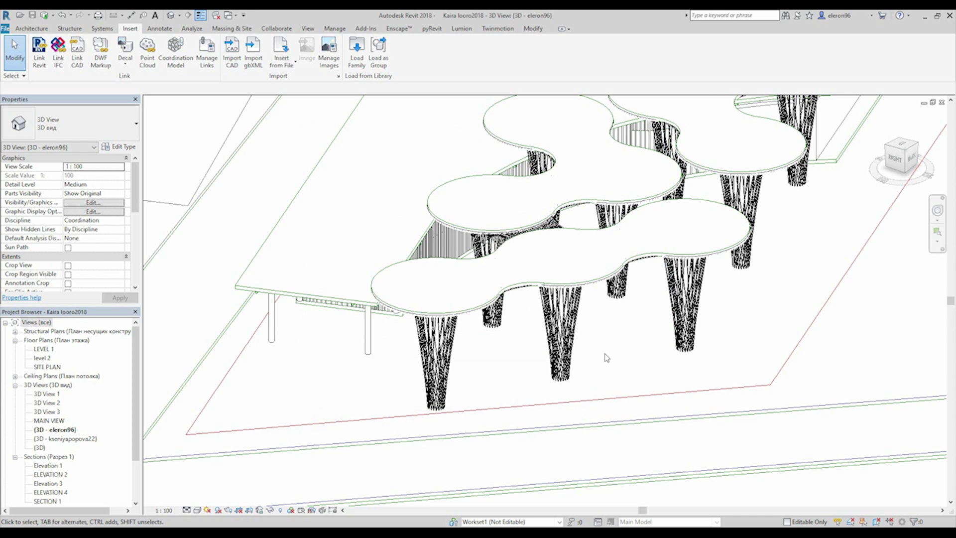
# Step: Move the imported lattice column across the site to the front of the canopy, beside the existing columns in the 3D view
pyautogui.scroll(-10, 606, 357)
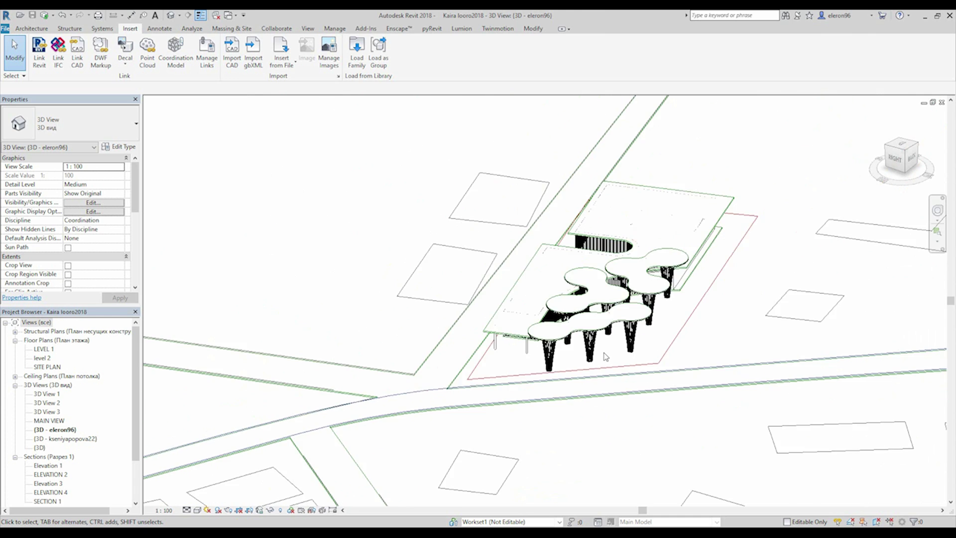
pyautogui.scroll(3, 484, 399)
pyautogui.scroll(2, 483, 400)
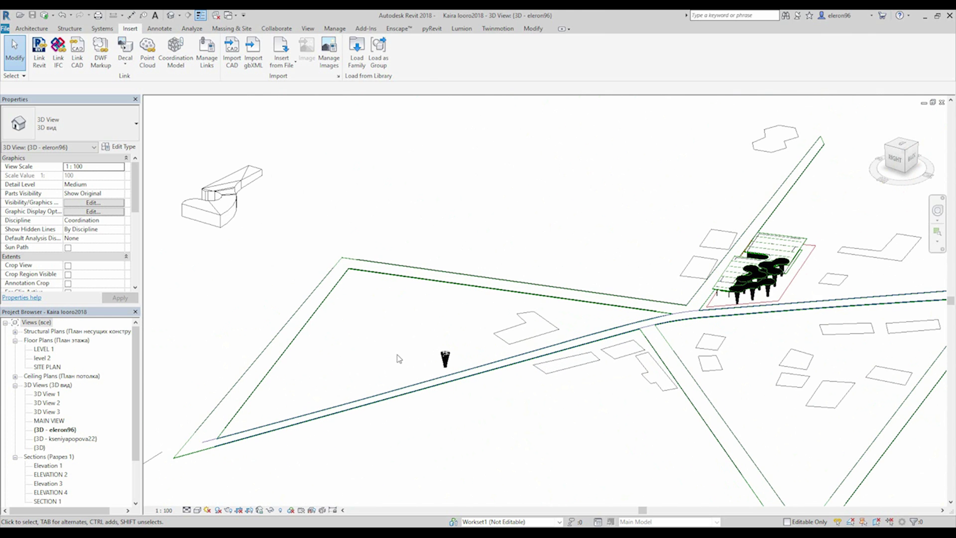
pyautogui.scroll(5, 450, 372)
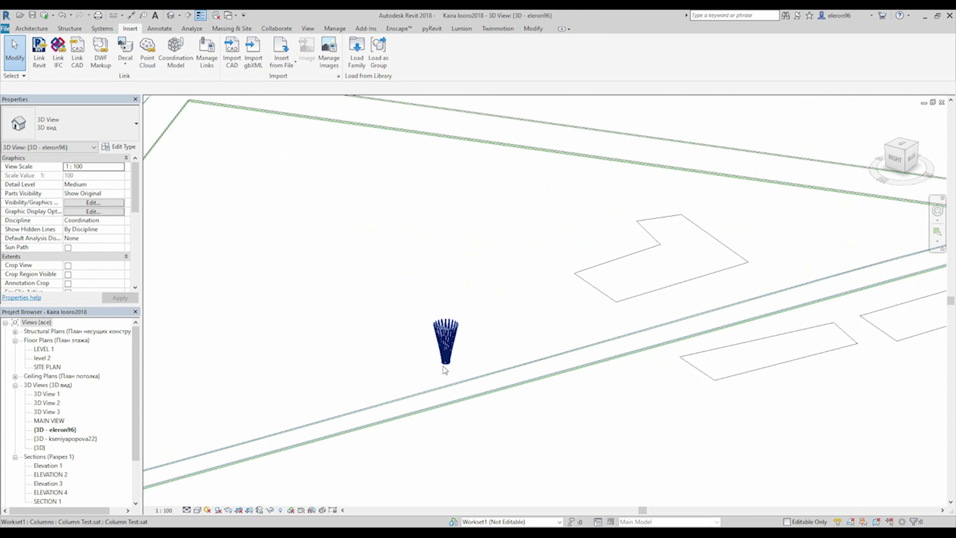
pyautogui.click(445, 363)
pyautogui.moveTo(446, 361); pyautogui.dragTo(600, 327)
pyautogui.scroll(-4, 595, 323)
pyautogui.moveTo(593, 324); pyautogui.dragTo(292, 336, button='middle')
pyautogui.scroll(1, 289, 337)
pyautogui.moveTo(290, 337); pyautogui.dragTo(700, 249)
pyautogui.scroll(5, 730, 239)
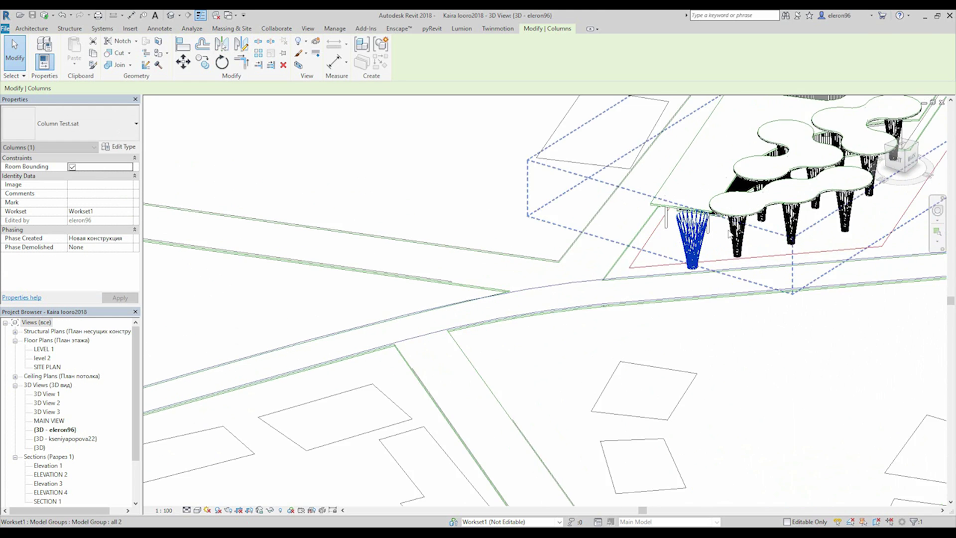
pyautogui.scroll(2, 730, 239)
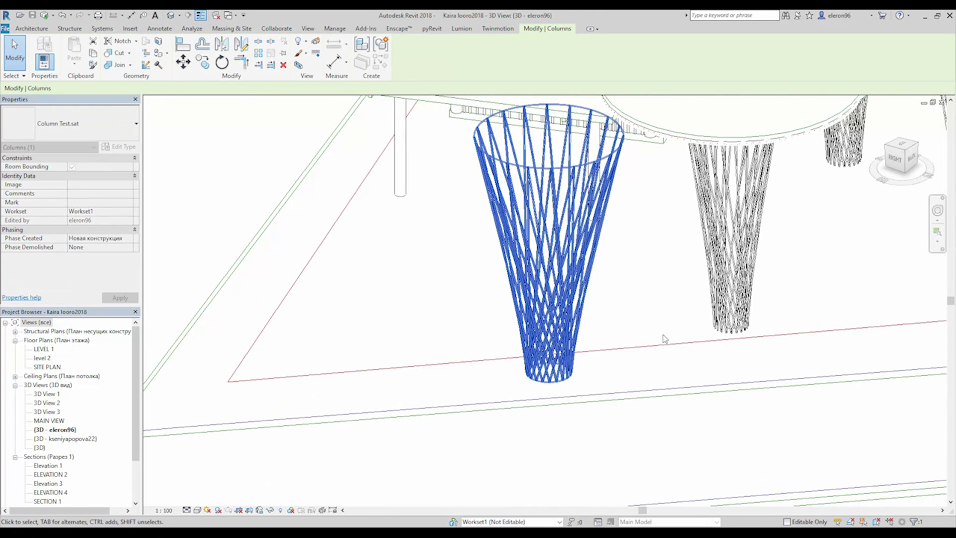
pyautogui.press('Escape')
# Step: Set the 3D view's detail level to Fine and accept Graphic Display Options with Hidden Line style and smooth anti-aliased lines
pyautogui.scroll(1, 577, 261)
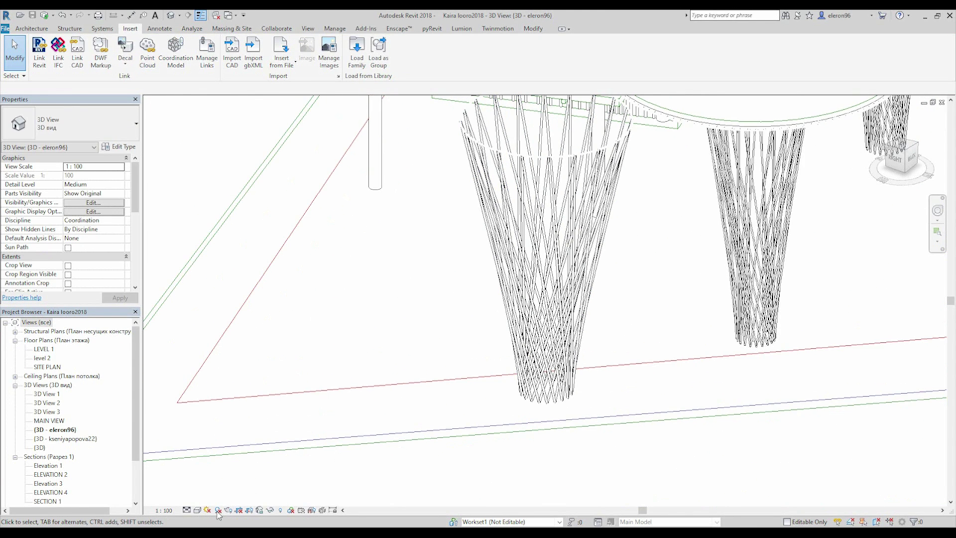
pyautogui.click(187, 510)
pyautogui.click(199, 503)
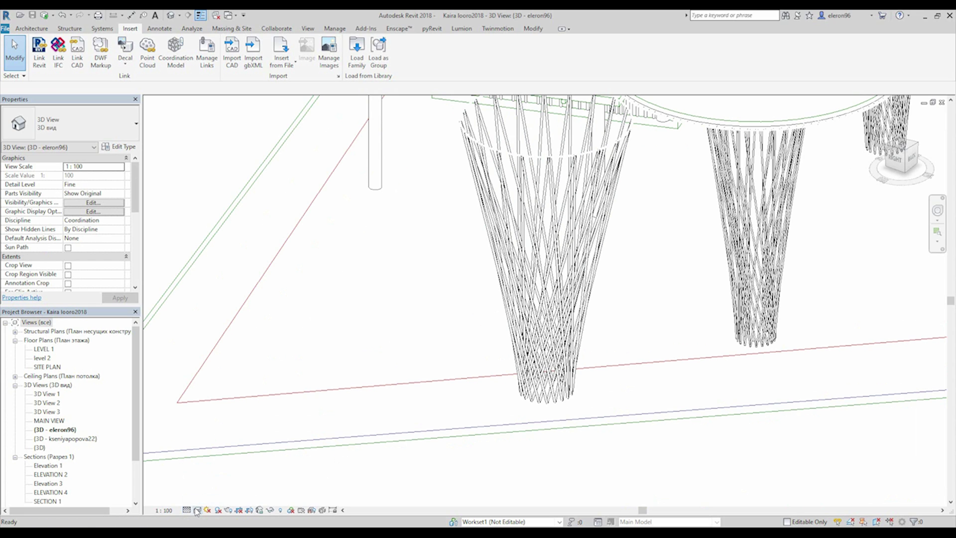
pyautogui.click(197, 510)
pyautogui.click(229, 435)
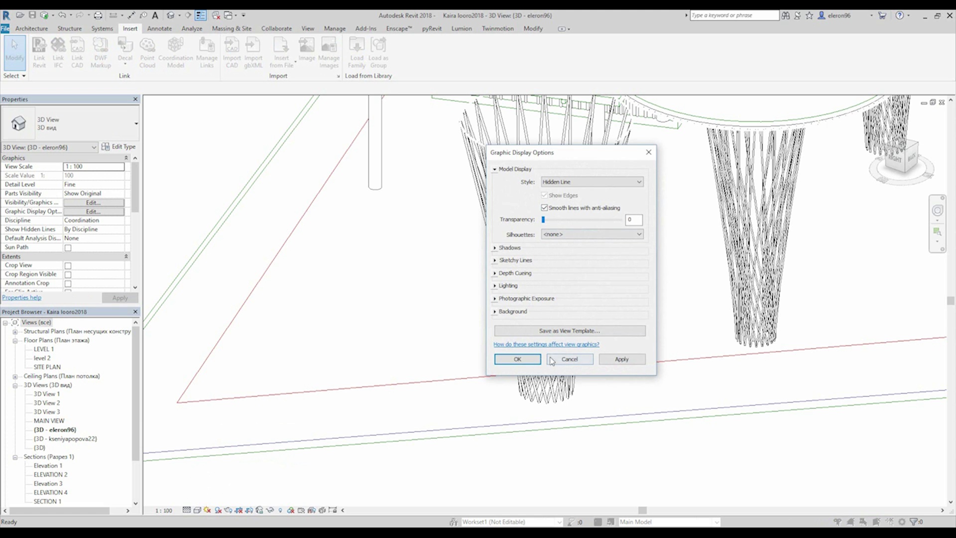
pyautogui.click(518, 359)
# Step: Open the LEVEL 1 floor plan and compare the imported column's cut section with the existing lattice column
pyautogui.moveTo(605, 271); pyautogui.dragTo(606, 326, button='middle')
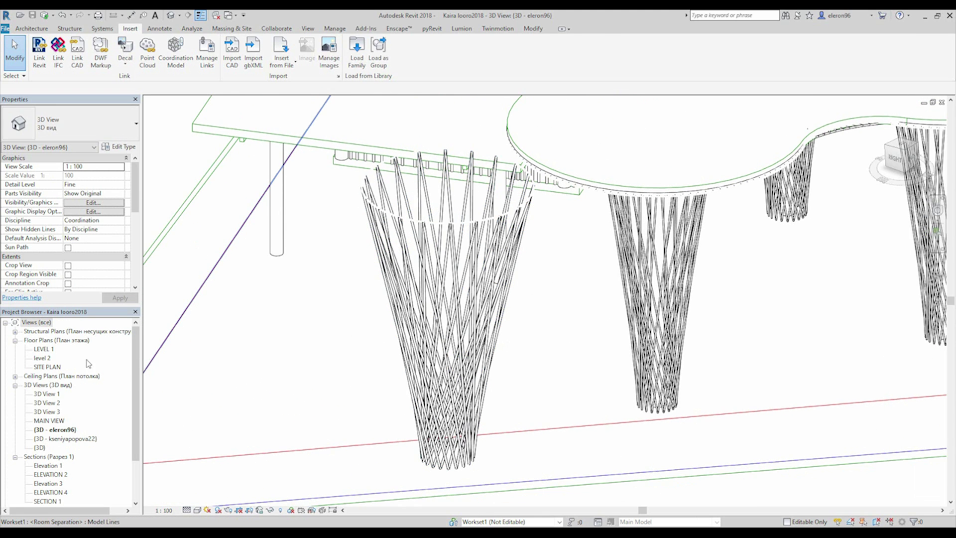
pyautogui.click(51, 350)
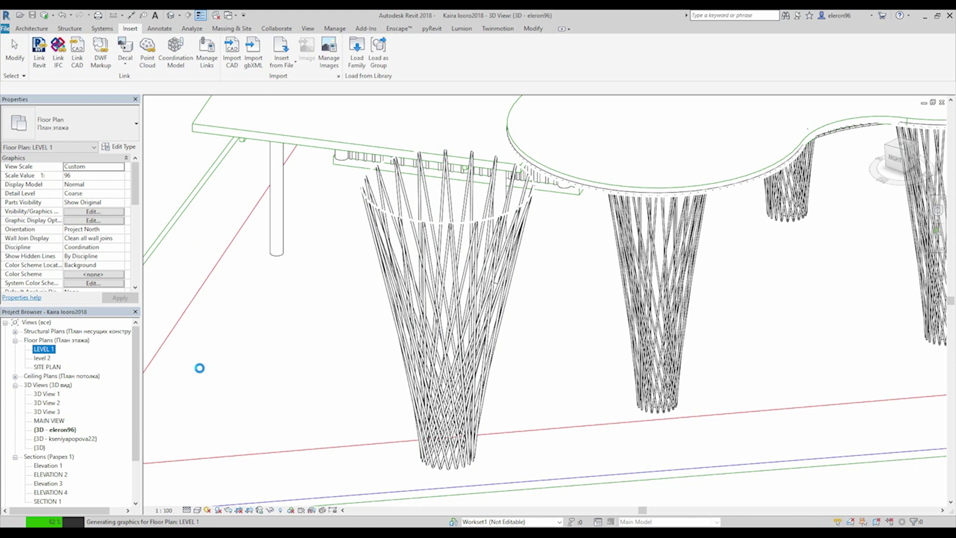
pyautogui.scroll(5, 369, 271)
pyautogui.scroll(10, 368, 272)
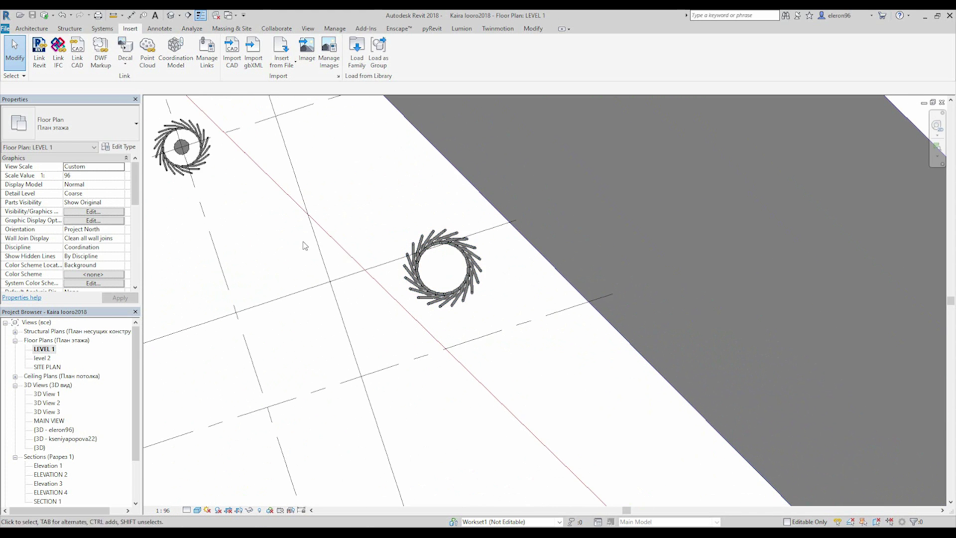
pyautogui.scroll(4, 387, 266)
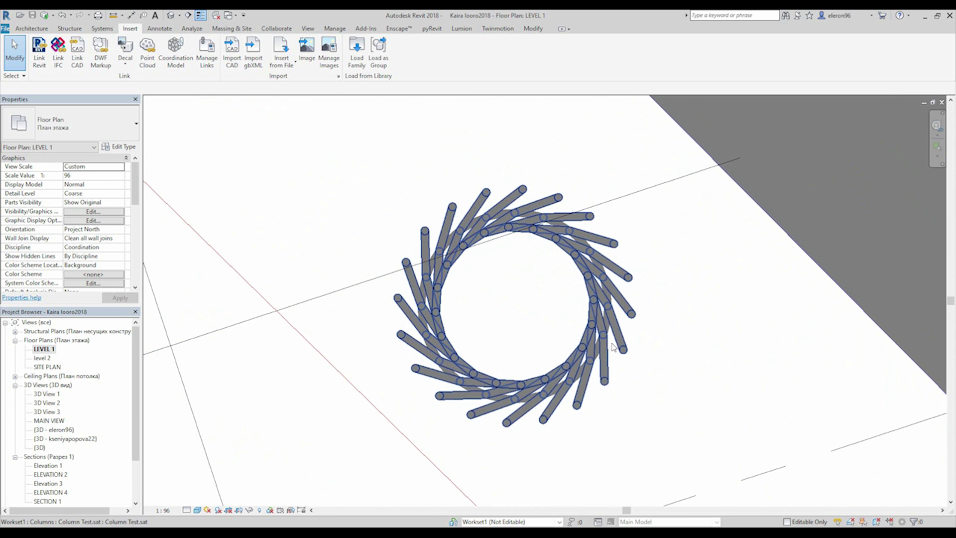
pyautogui.scroll(-4, 651, 357)
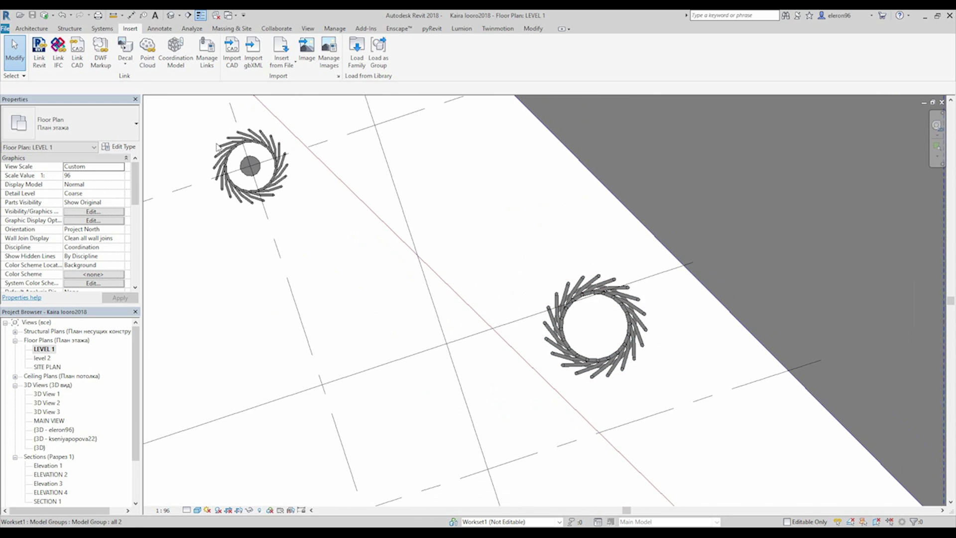
pyautogui.scroll(5, 212, 152)
pyautogui.scroll(-5, 339, 274)
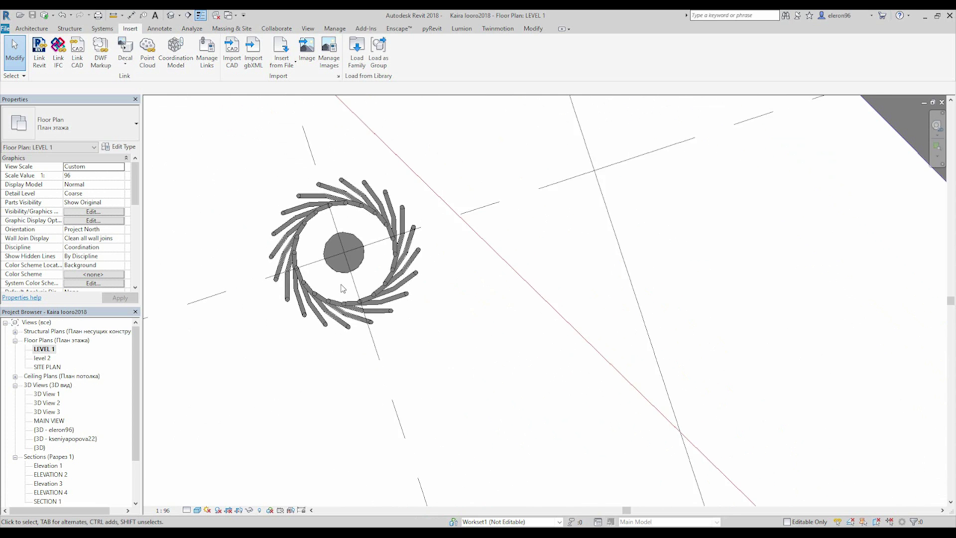
# Step: Move the imported column in the LEVEL 1 plan so it sits right next to the nearest existing lattice column
pyautogui.moveTo(640, 350); pyautogui.dragTo(368, 252)
pyautogui.scroll(4, 368, 251)
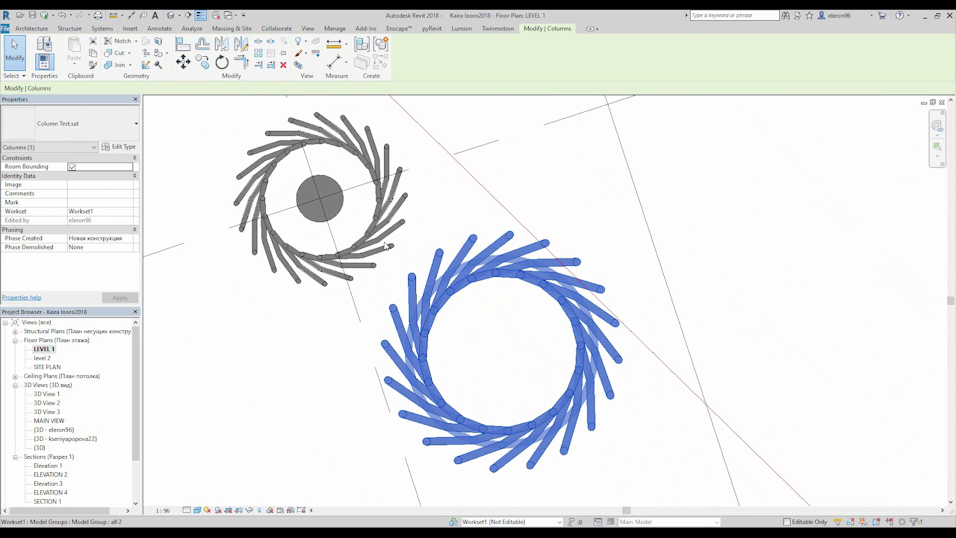
pyautogui.press('Escape')
pyautogui.scroll(-2, 561, 209)
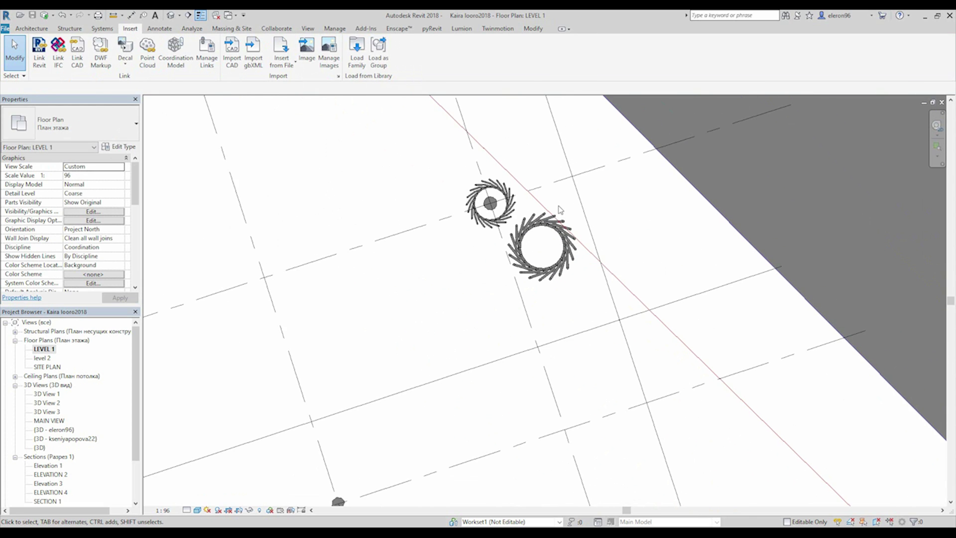
pyautogui.scroll(-2, 560, 210)
# Step: Review the type properties of the imported Column Test.sat column
pyautogui.click(550, 220)
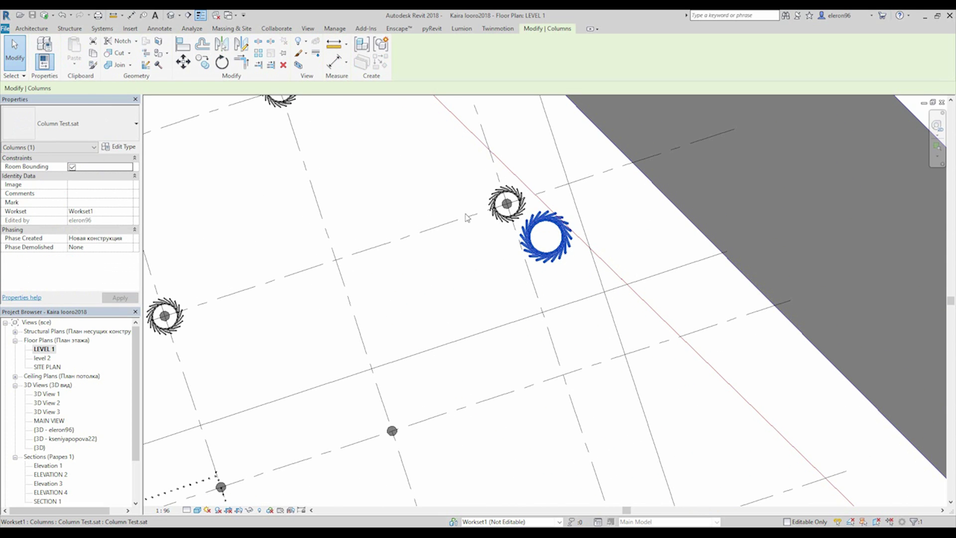
pyautogui.click(121, 146)
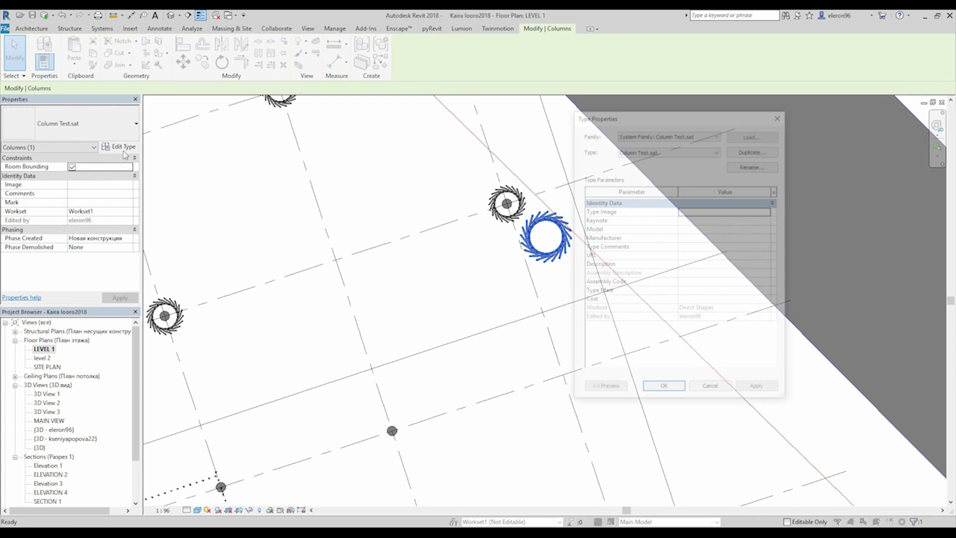
pyautogui.click(780, 115)
pyautogui.click(650, 202)
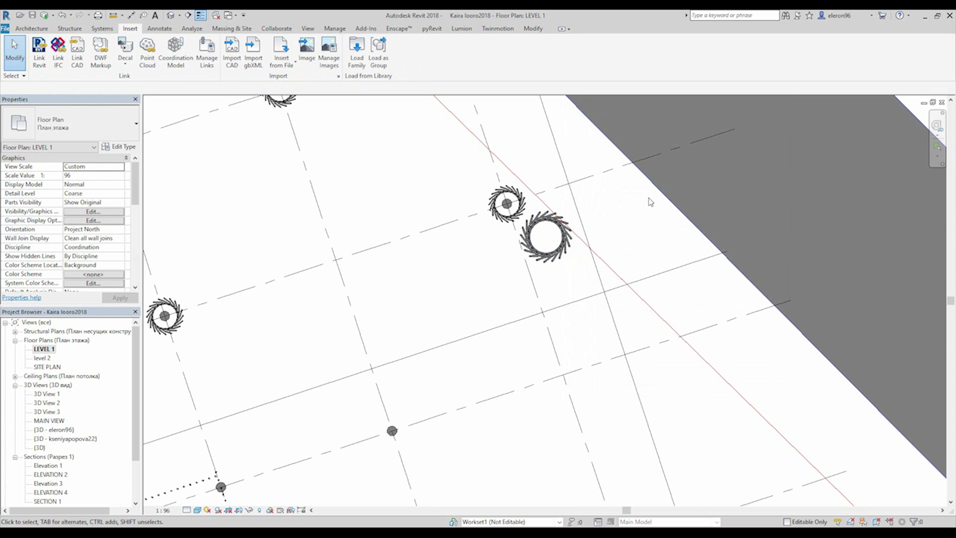